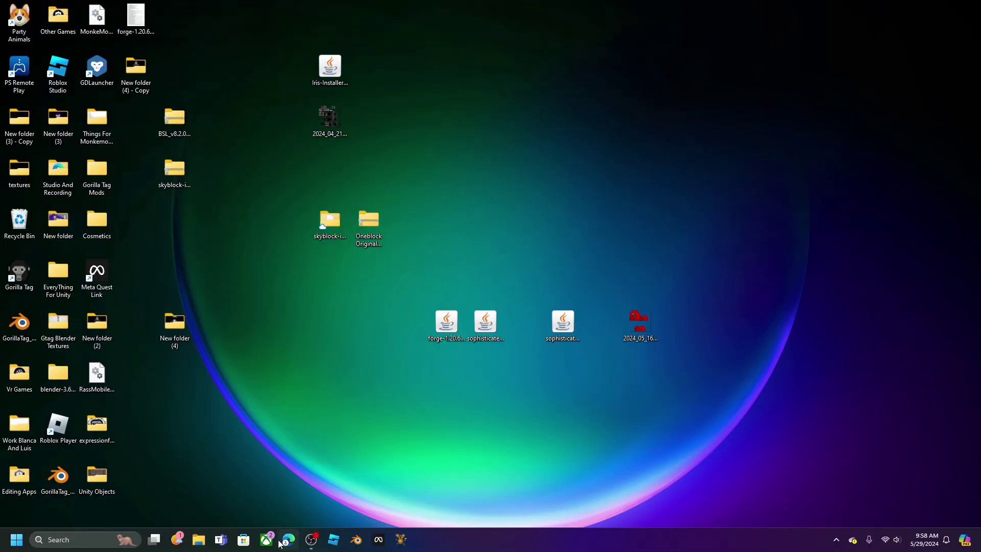
Search the web for "nacho engines ik rig" in Edge and open the NachoEngine/GorillaTag_IK_Rig repository on GitHub
click(290, 542)
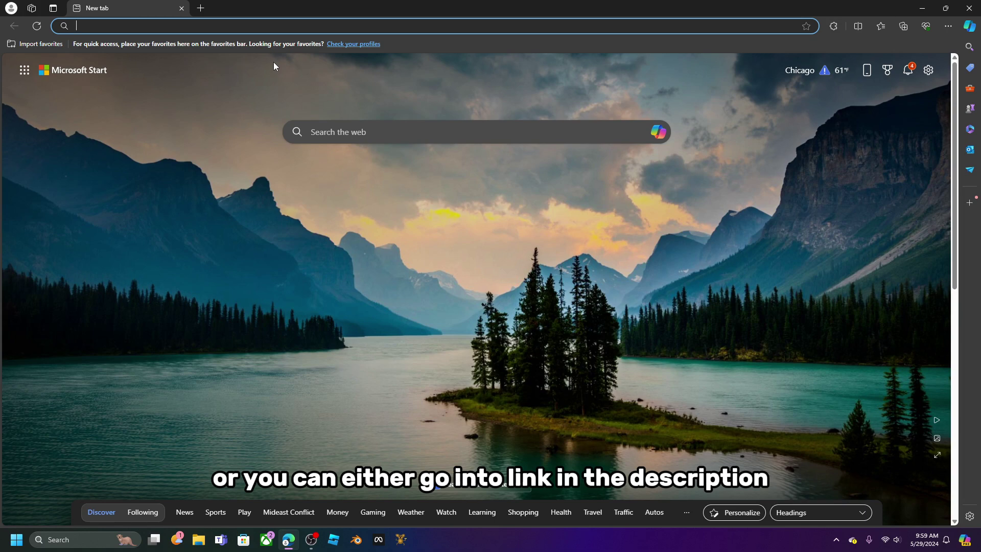
text(nacho)
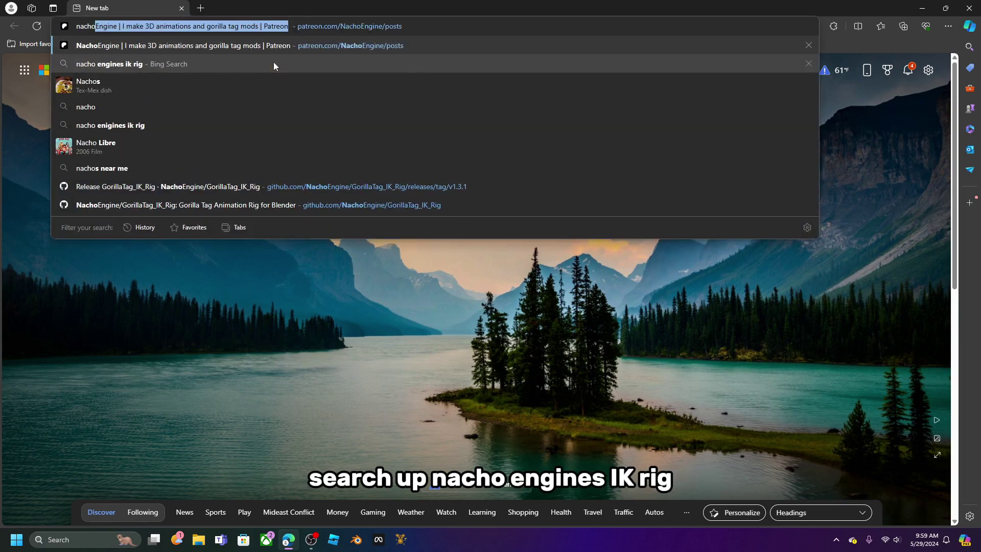
text( engines ik rig)
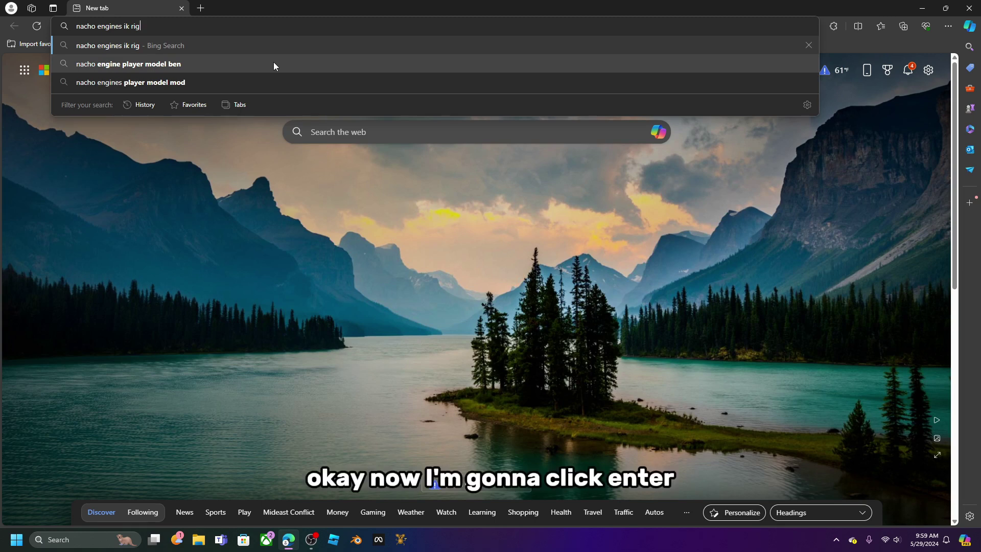
key(Return)
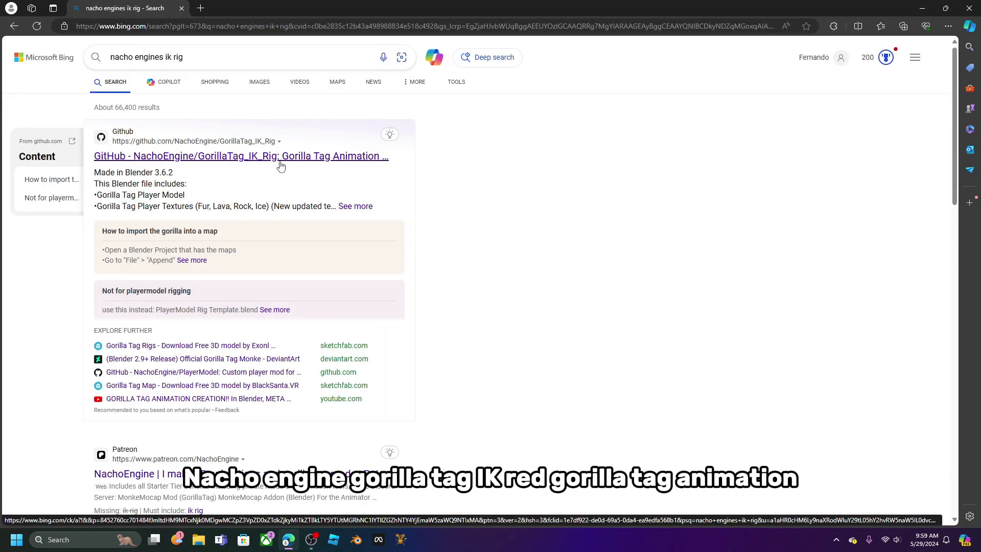
click(182, 160)
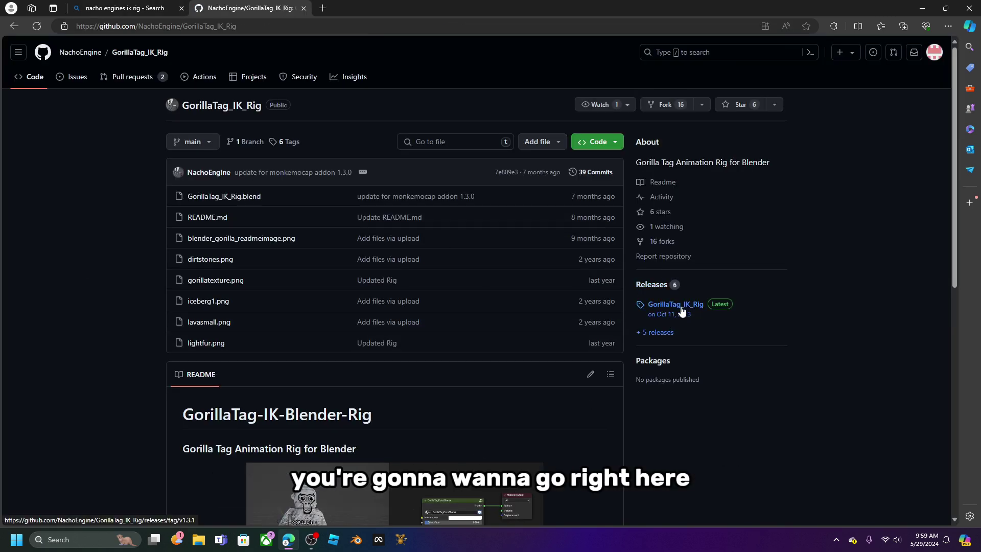
Download GorillaTag_IK_Rig.blend from the repository's latest release, remove the new copy from the downloads and return to the desktop
click(687, 312)
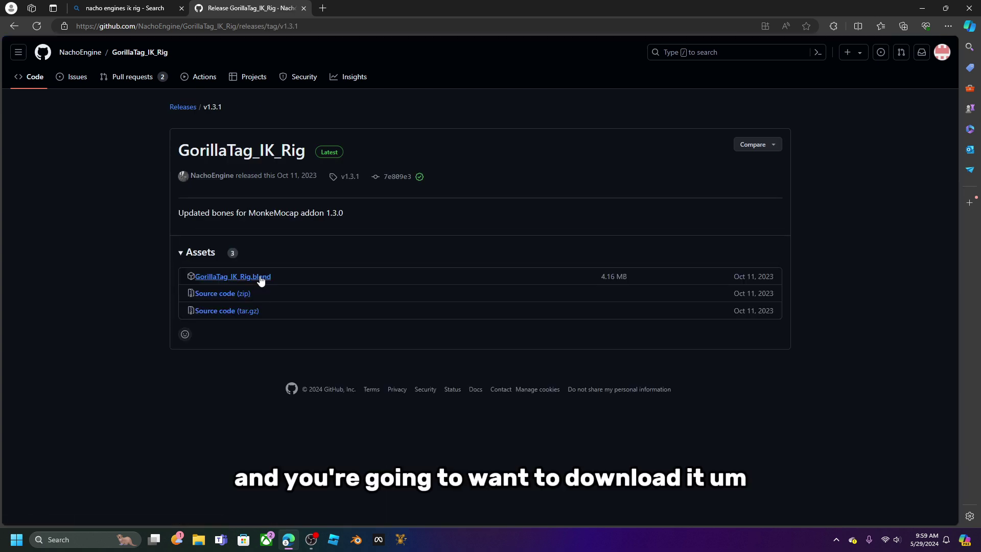
click(266, 278)
click(893, 65)
click(918, 7)
key(super+d)
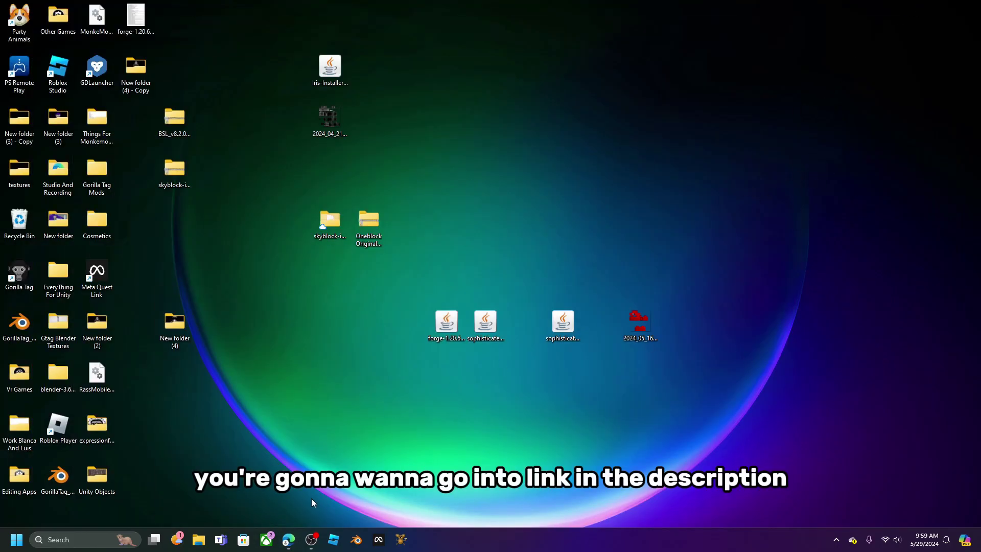
Return to the browser and open the Previous Versions page from the Blender download site
click(288, 540)
click(325, 7)
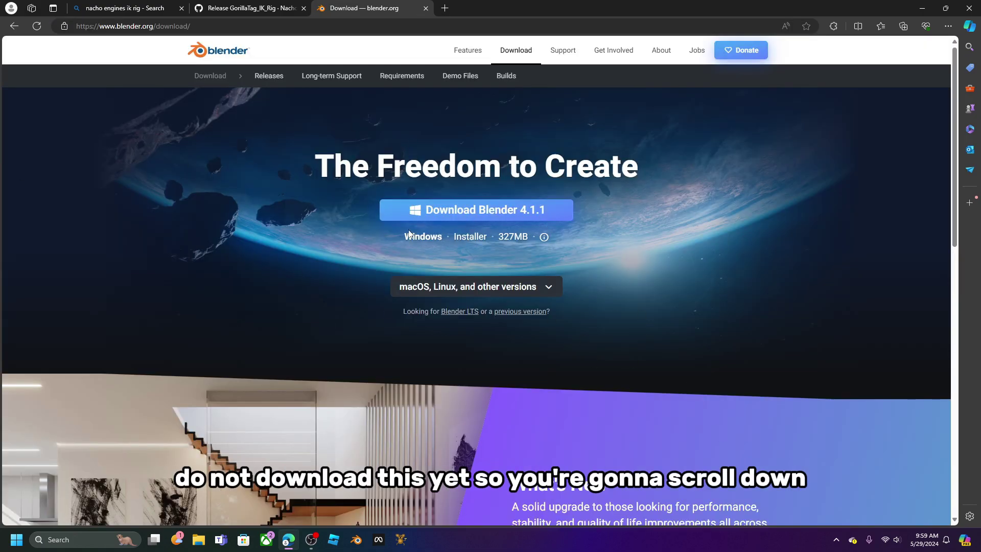
scroll(465, 276, down, 15)
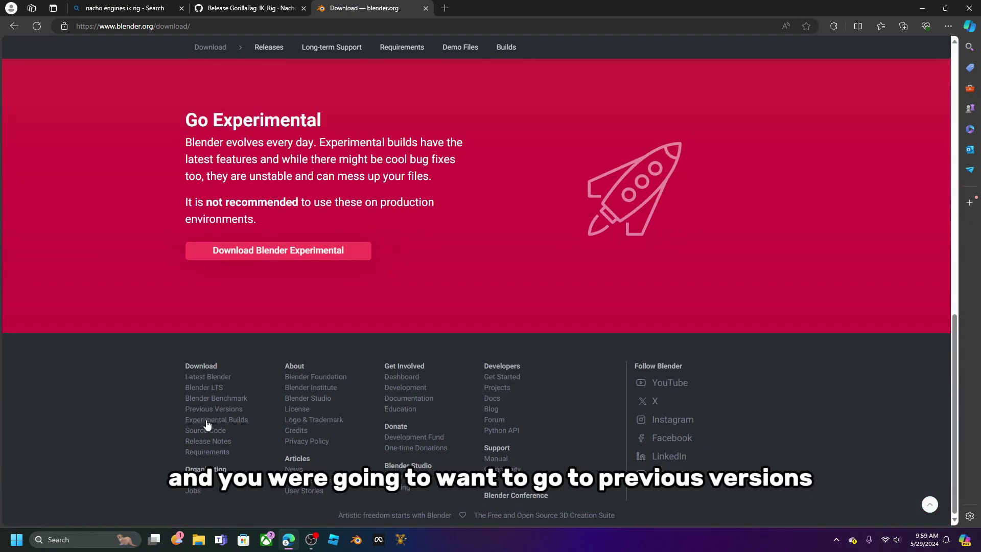
click(214, 410)
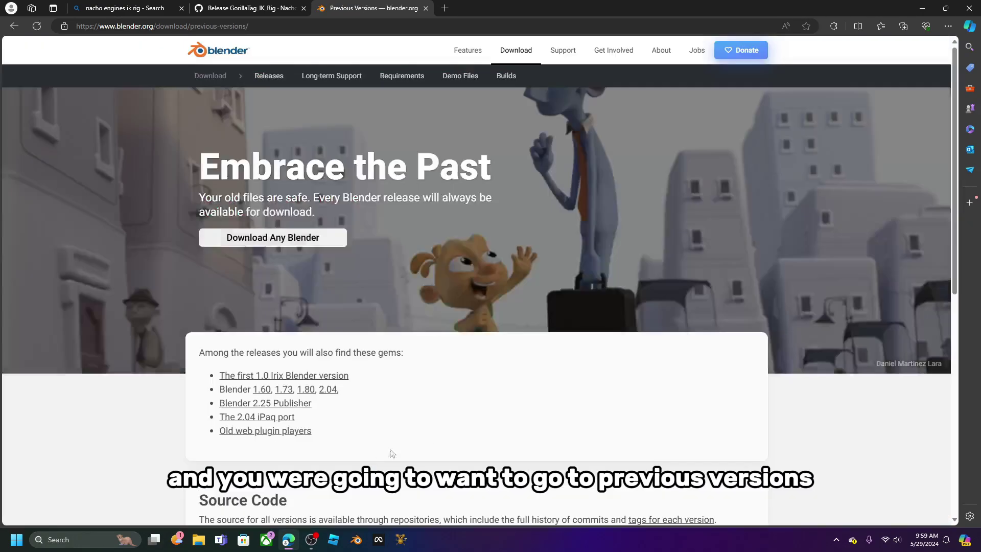
scroll(306, 314, down, 7)
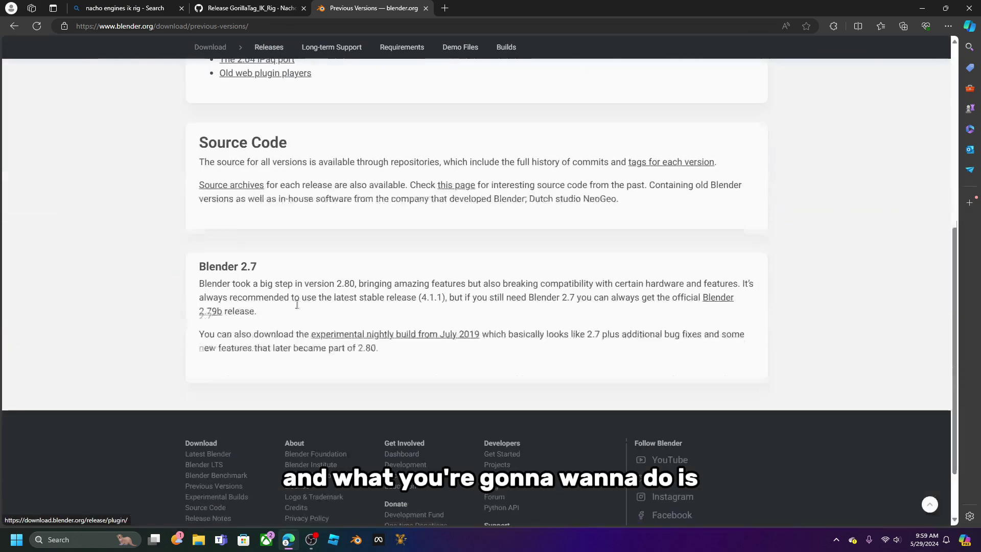
scroll(306, 315, up, 7)
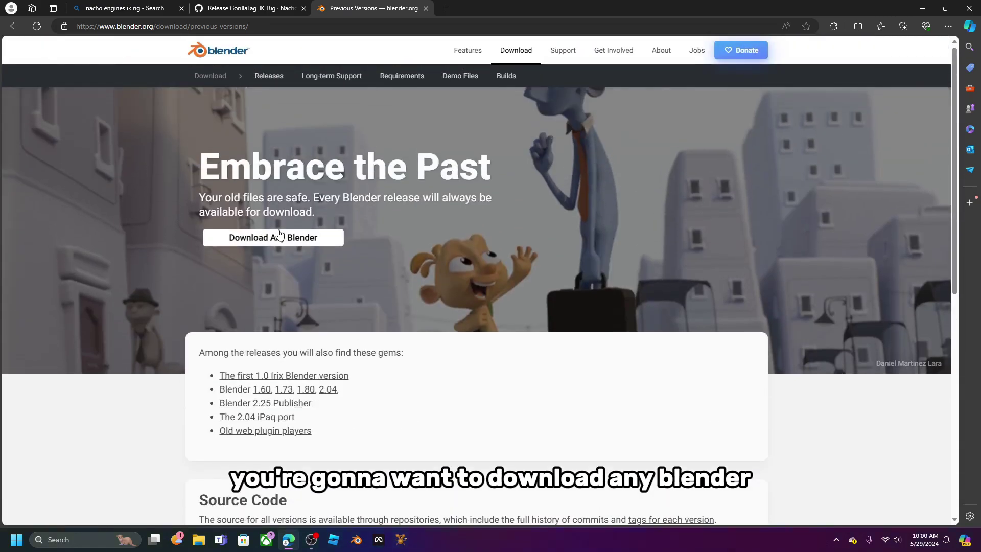
click(276, 235)
click(17, 31)
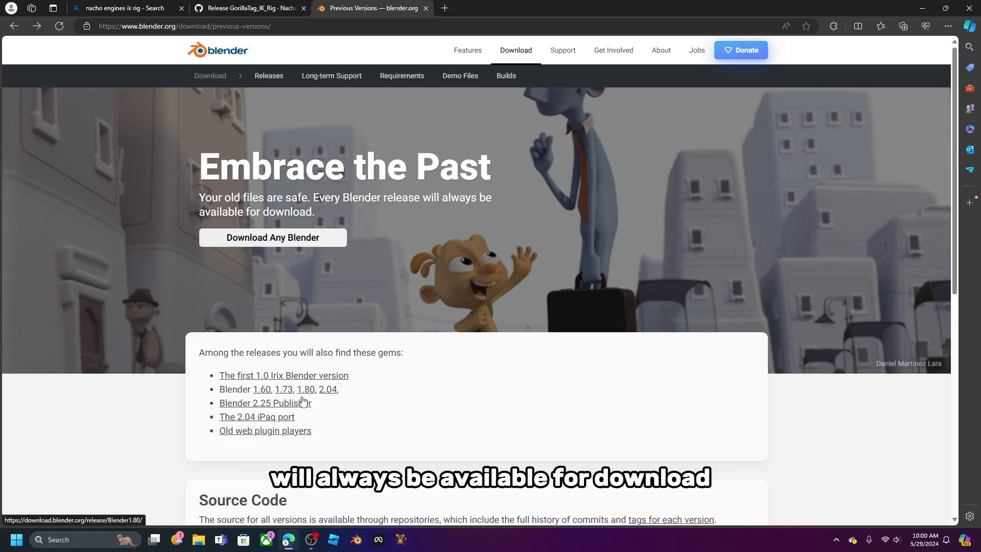
Open the index of all Blender releases and download blender-3.6.2-windows-x64.zip from the Blender3.6 folder
click(317, 240)
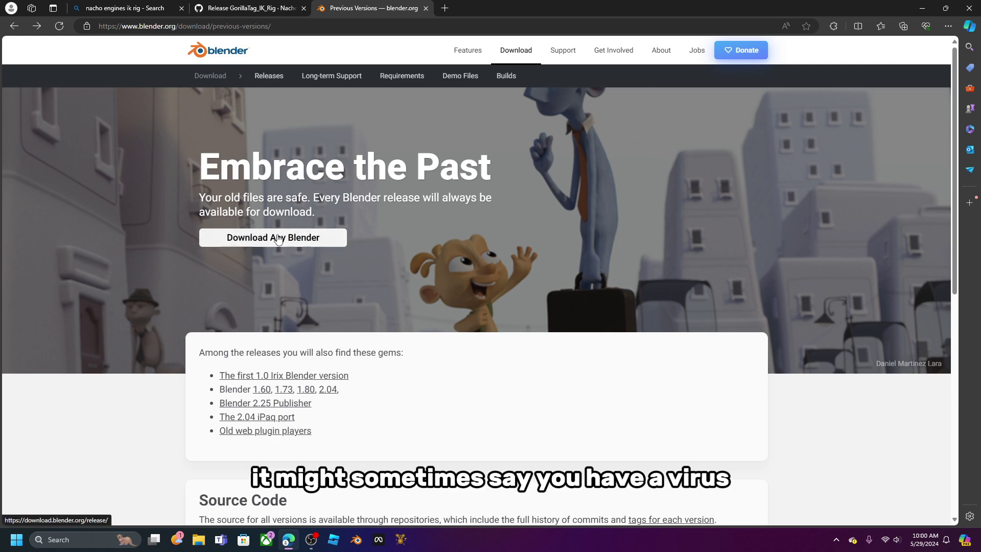
scroll(414, 357, down, 5)
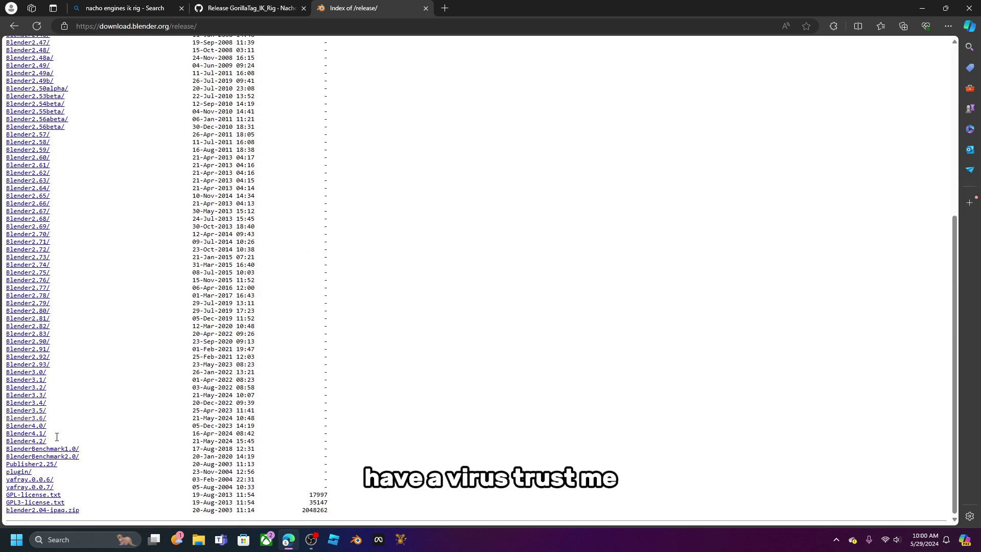
click(35, 418)
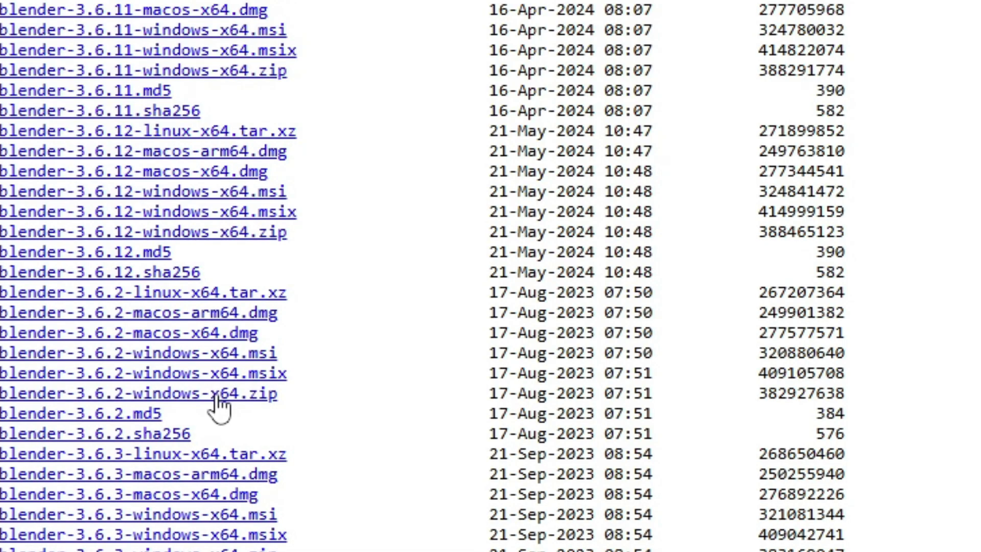
click(257, 404)
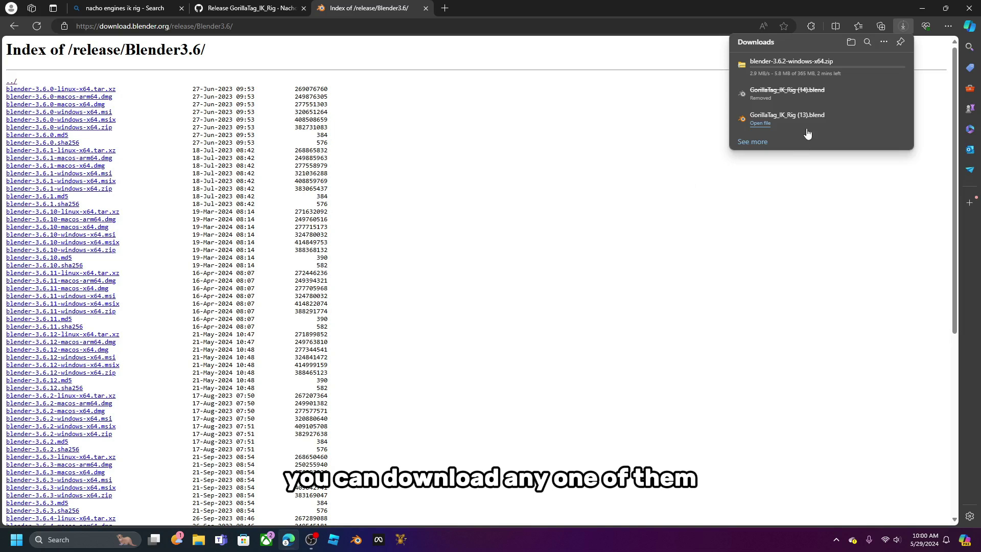
Cancel the running Blender zip download and minimize the browser
mouse_move(812, 73)
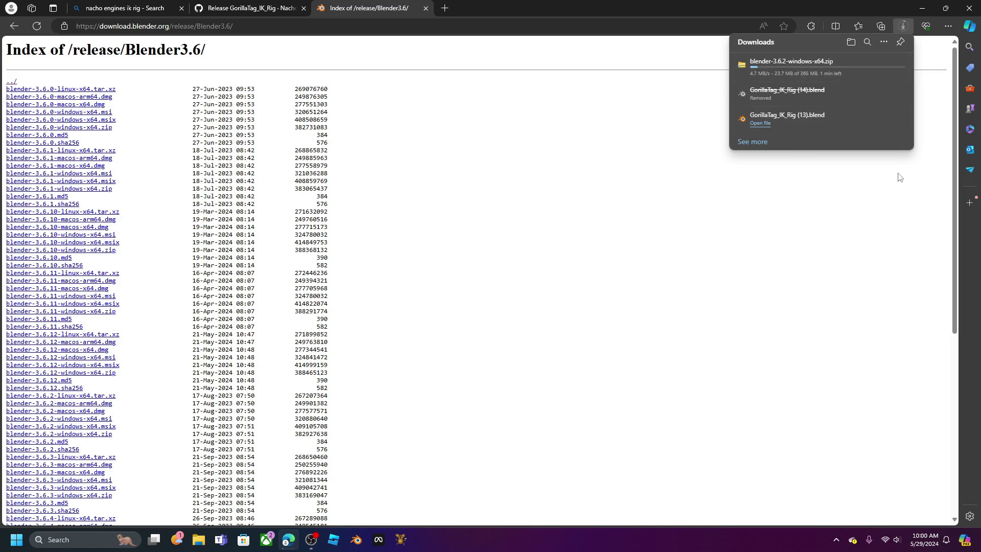
click(892, 65)
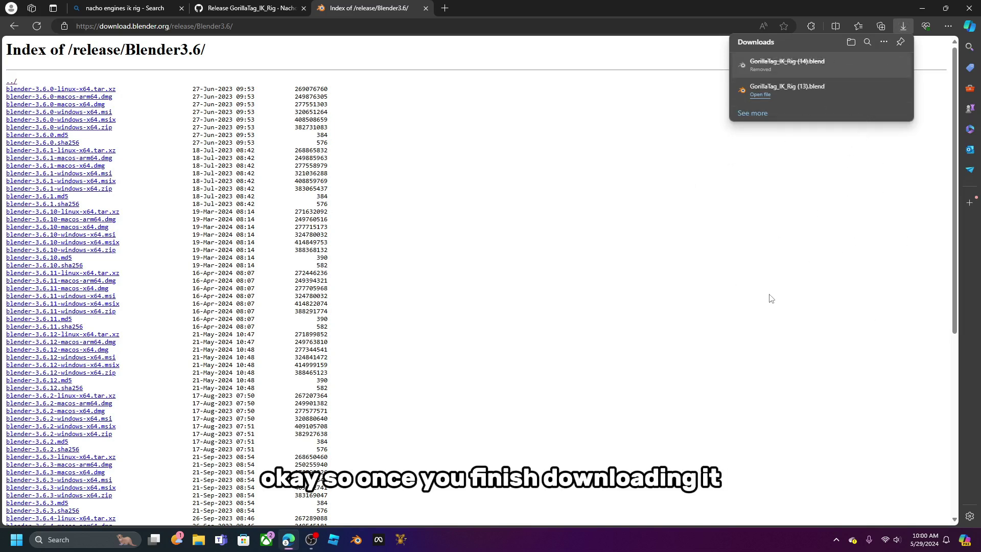
click(922, 8)
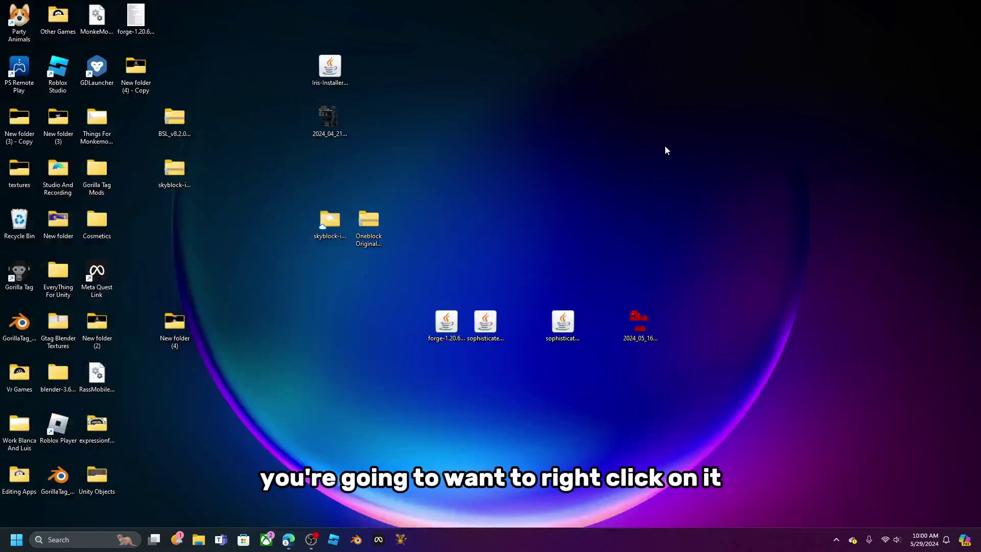
Launch Blender from the inner blender-3.6.2-windows-x64 folder of the extracted download on the desktop
right_click(765, 165)
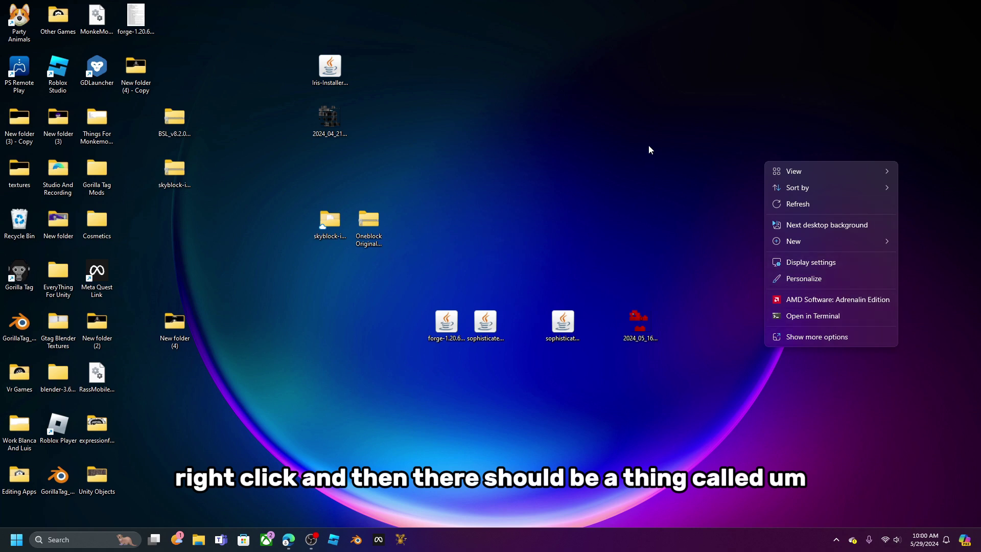
click(795, 103)
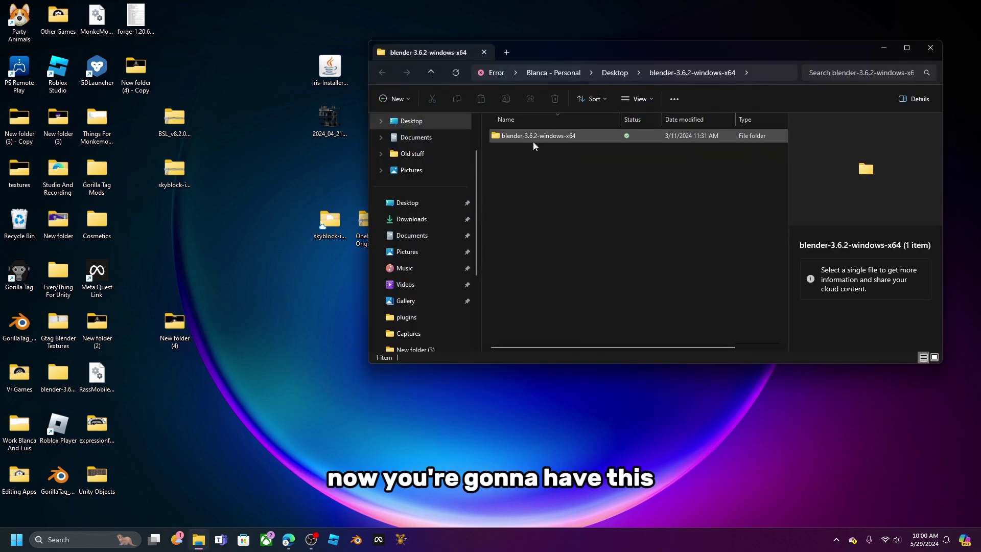
double_click(547, 139)
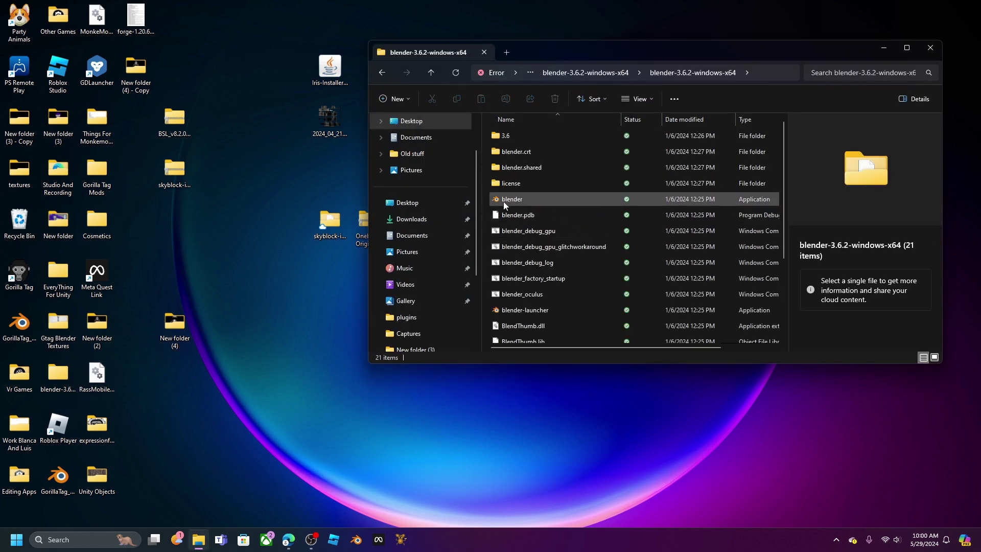
double_click(522, 198)
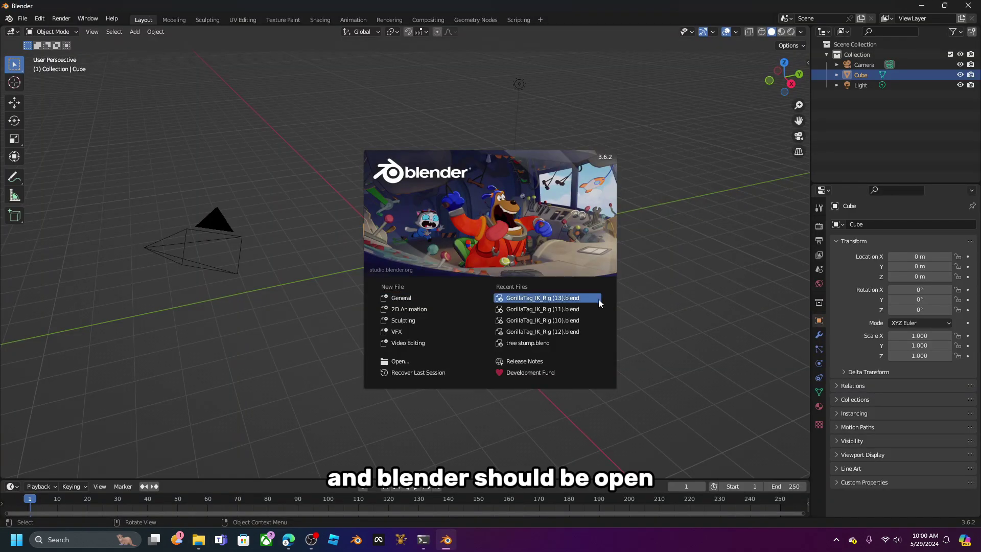
Open GorillaTag_IK_Rig (13).blend from the Downloads folder
click(410, 364)
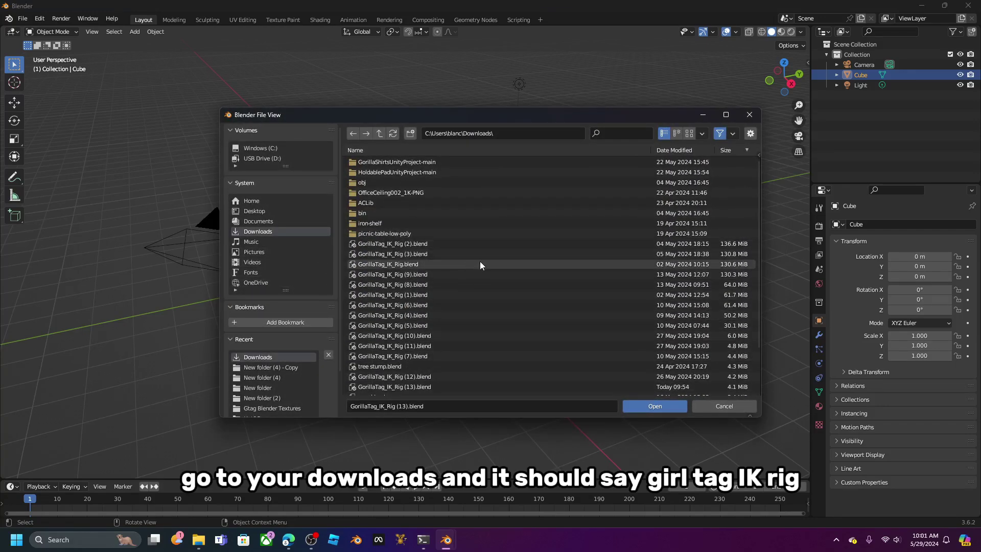
scroll(470, 279, down, 4)
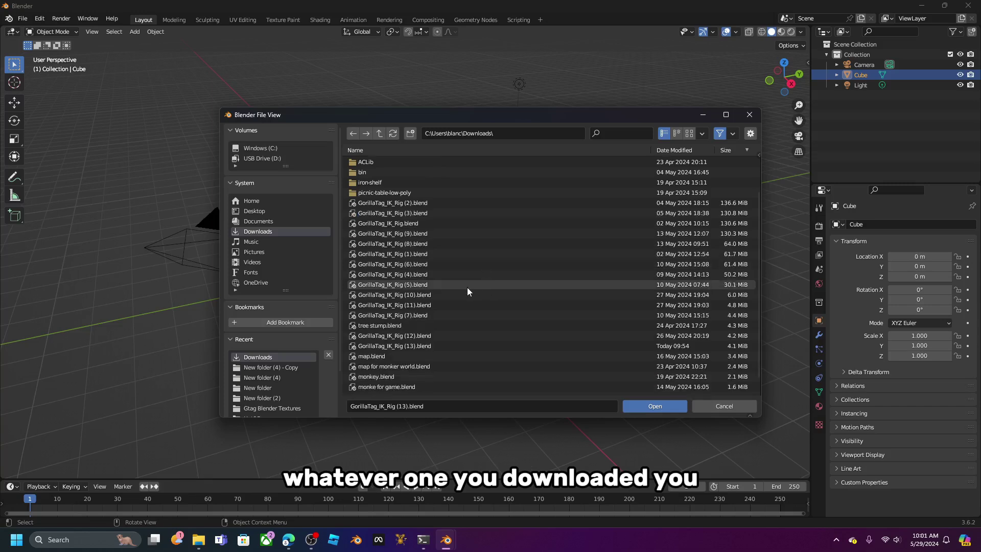
double_click(424, 346)
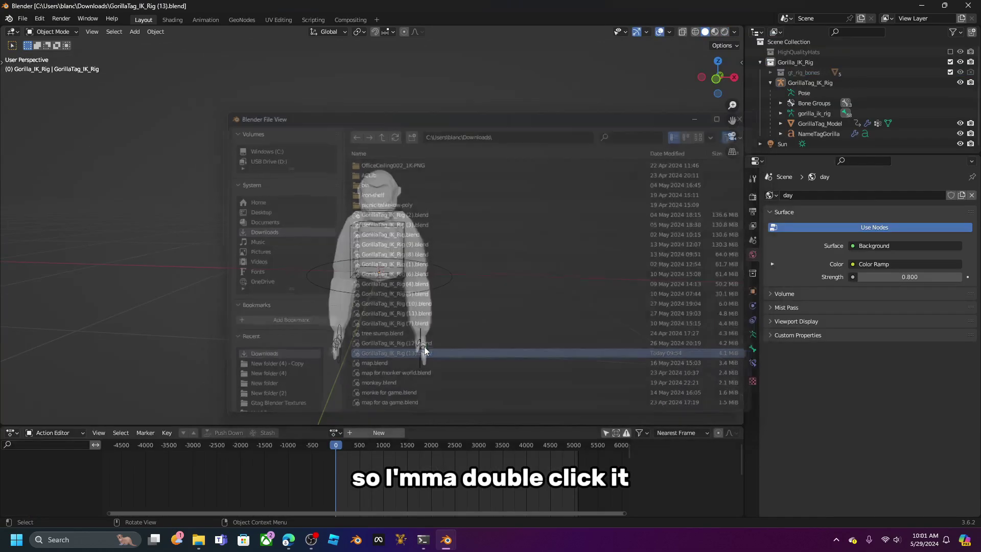
Set the viewport shading to Rendered for the gorilla rig, briefly comparing it with Material Preview
middle_drag(562, 148, 673, 111)
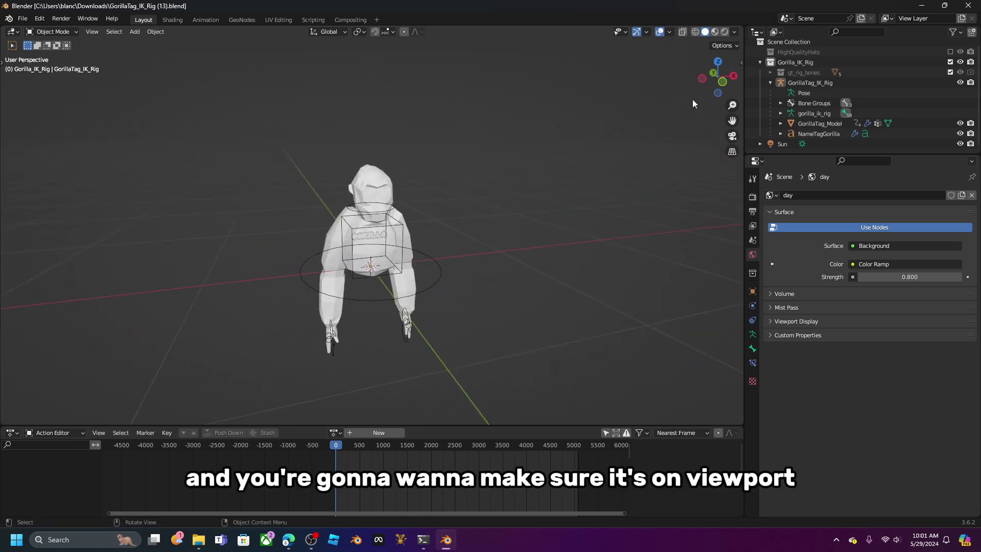
click(725, 32)
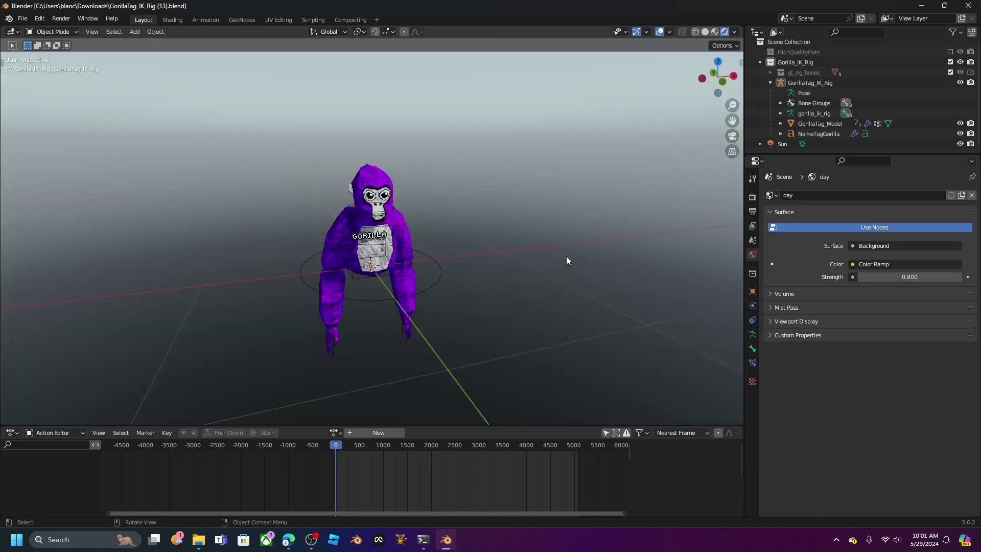
scroll(586, 235, up, 2)
mouse_move(586, 235)
middle_down()
mouse_move(520, 196)
mouse_move(557, 236)
middle_up()
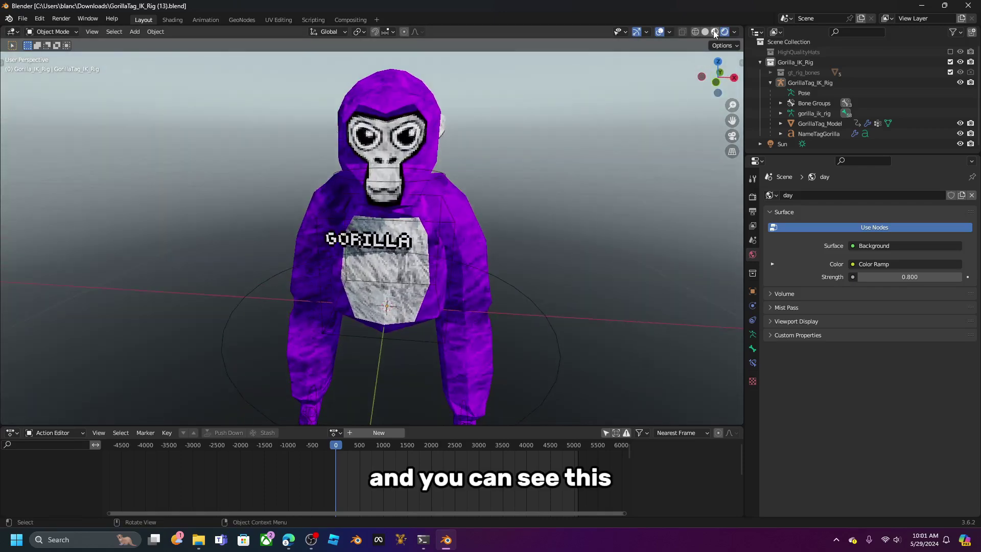
click(715, 33)
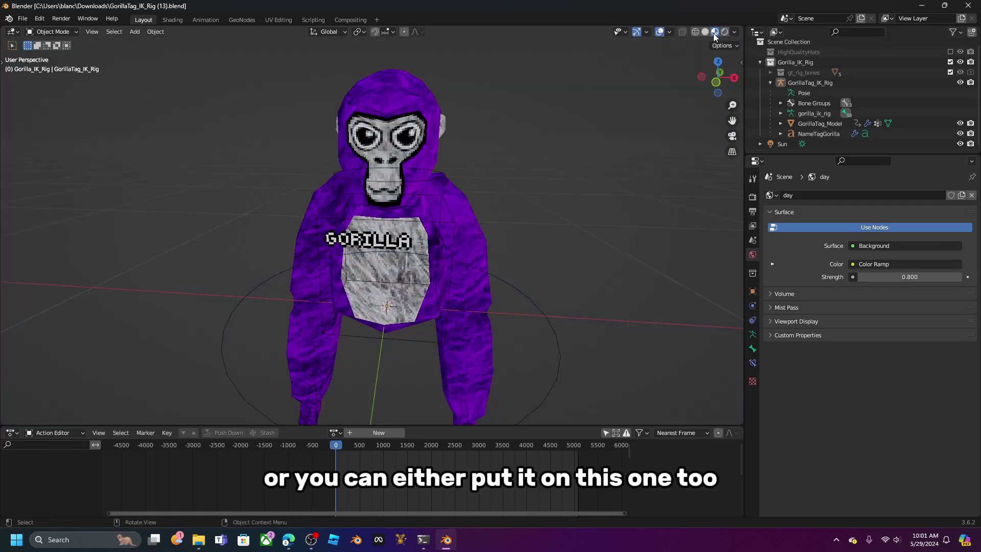
click(725, 33)
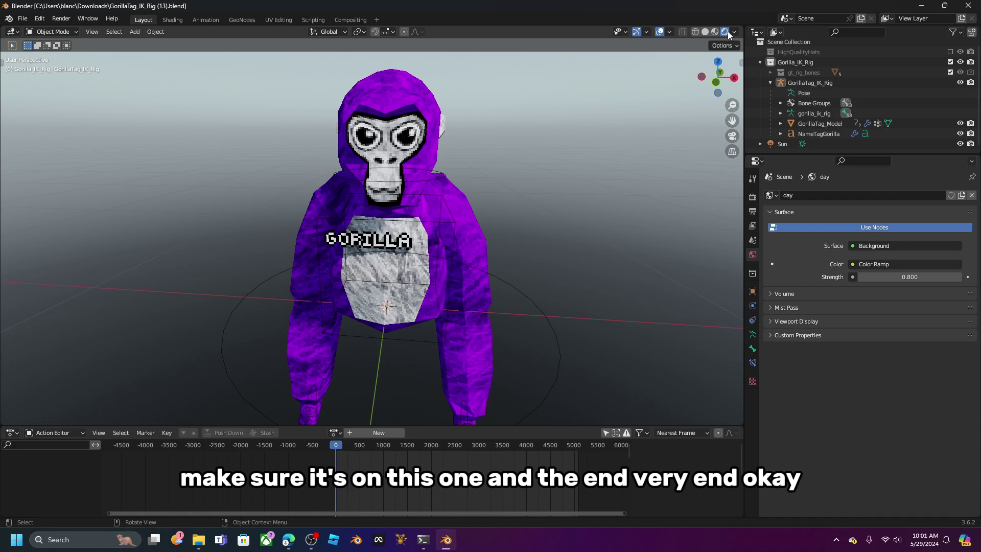
Select the Sun light in the scene and open its light data settings
scroll(534, 243, down, 4)
middle_drag(483, 257, 679, 220)
click(783, 144)
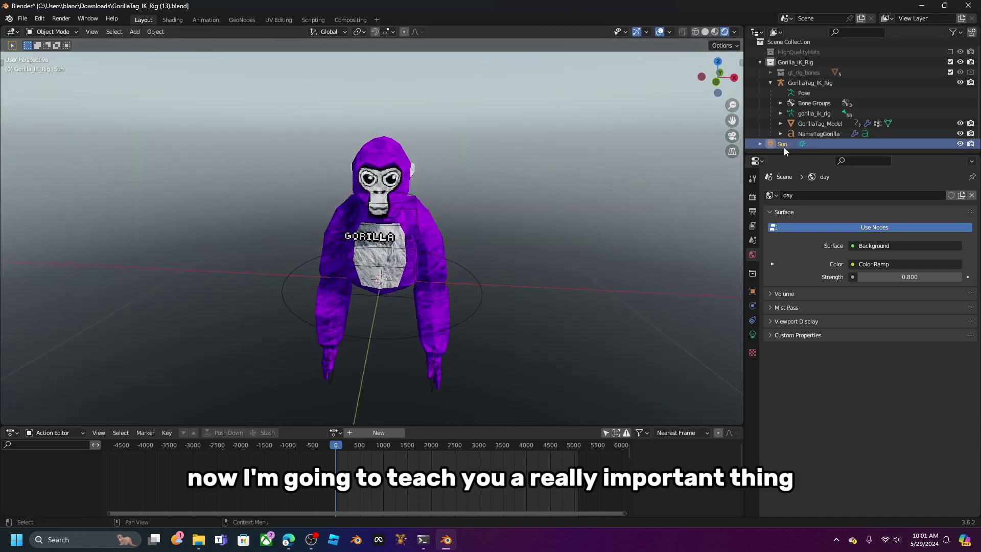
click(579, 272)
middle_drag(579, 272, 486, 280)
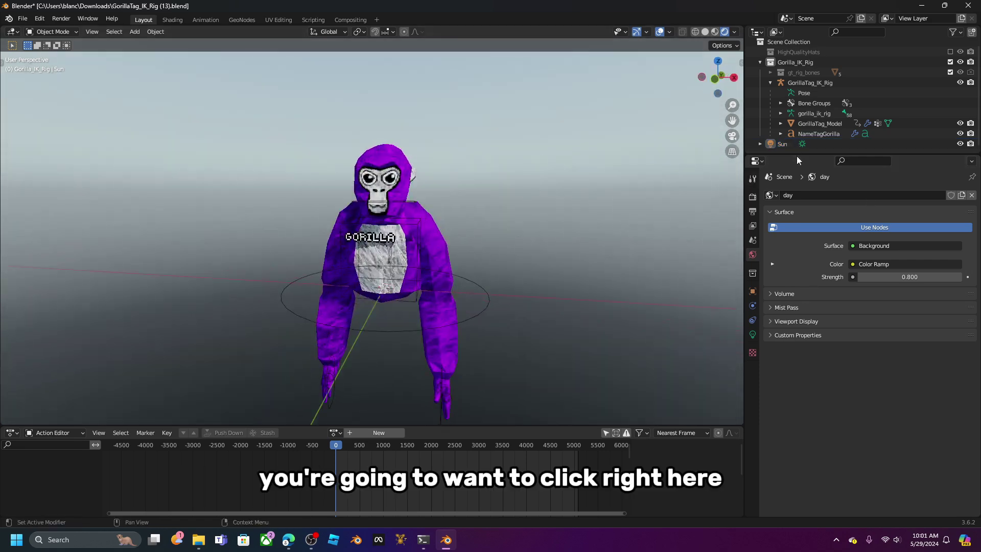
click(782, 144)
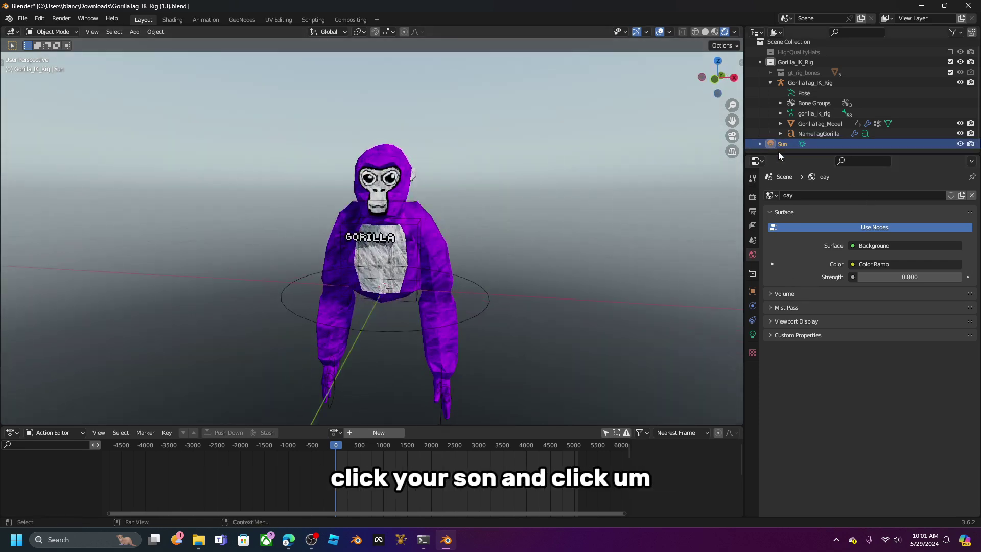
click(752, 334)
scroll(480, 320, down, 3)
middle_drag(480, 324, 414, 296)
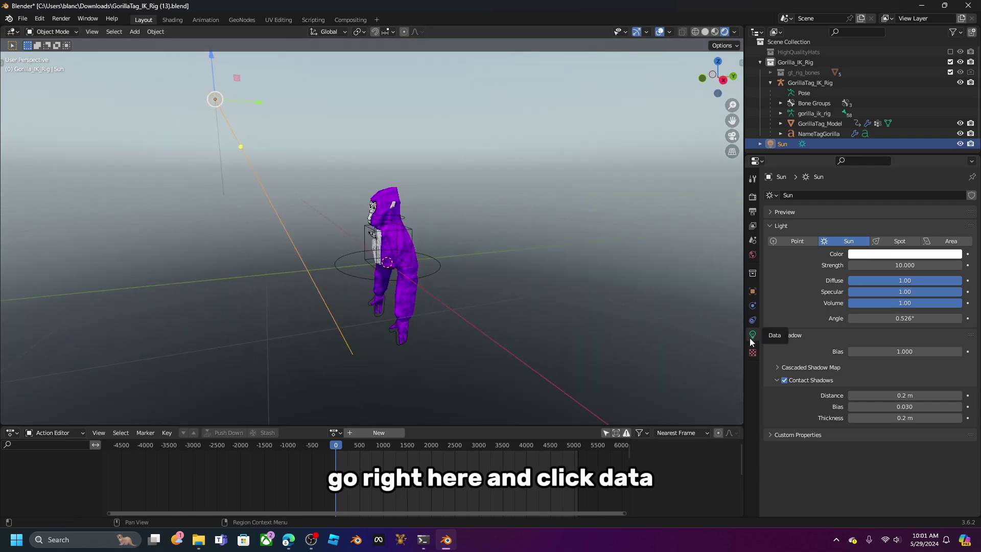
Try a strength of 5 for the Sun light
click(878, 265)
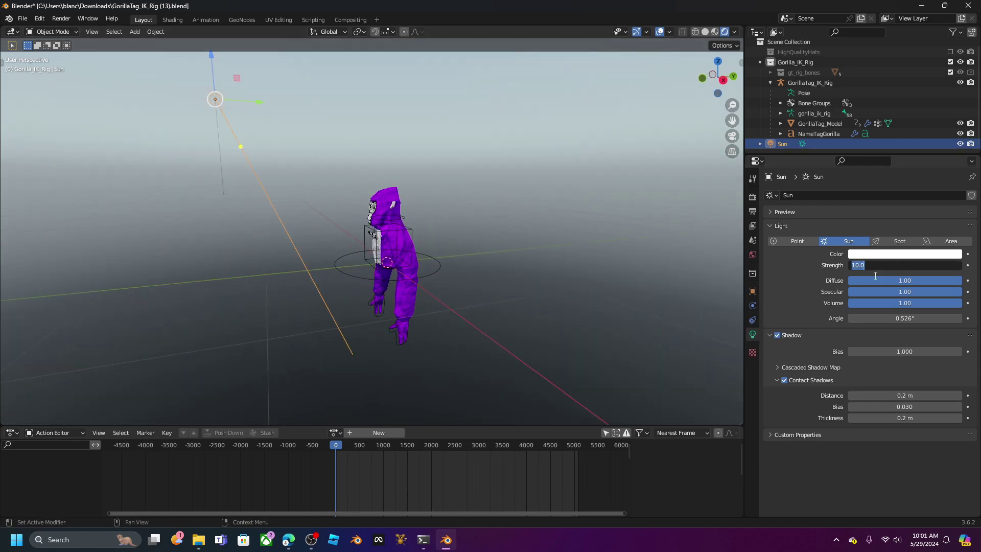
key(BackSpace)
text(5)
key(Return)
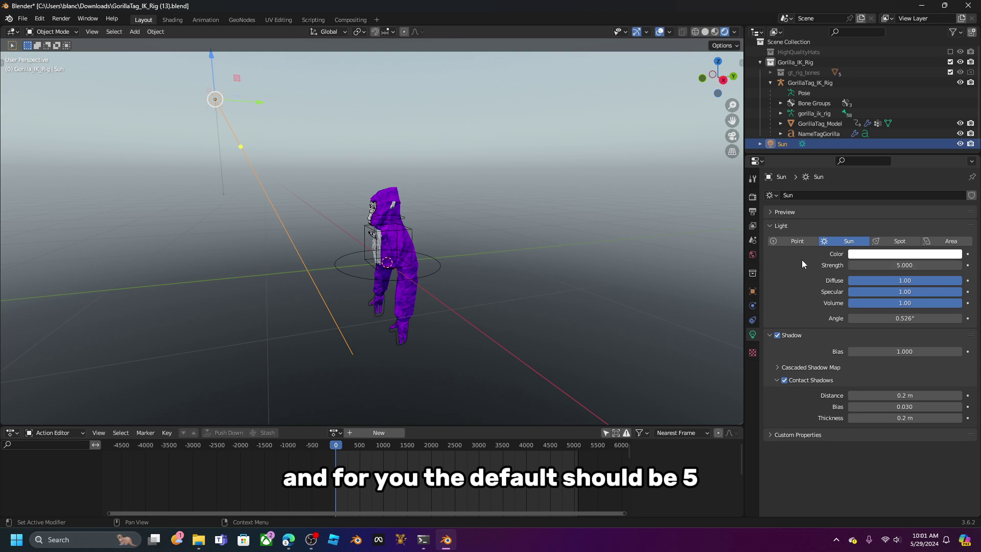
Set the Sun light's strength to 10
click(898, 263)
key(Return)
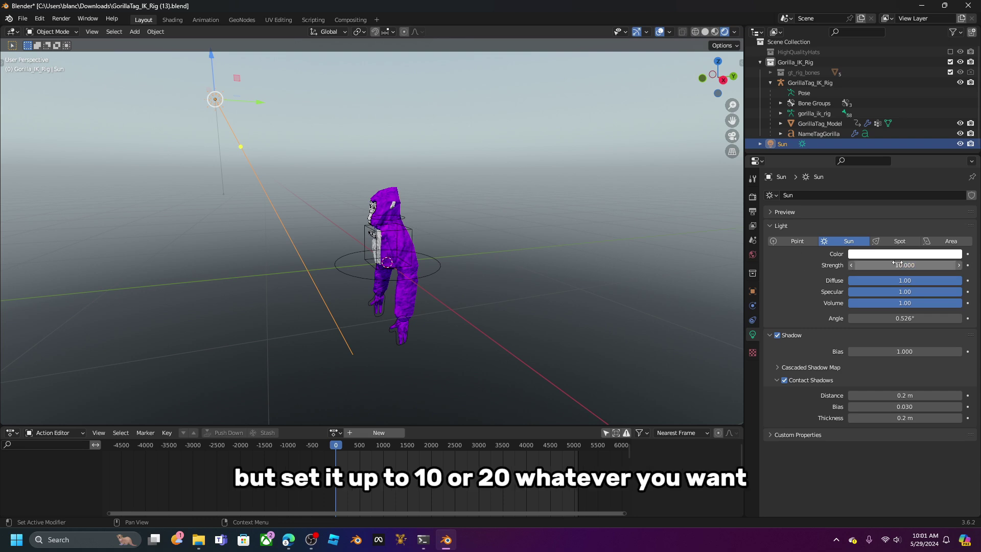
middle_drag(713, 343, 67, 335)
scroll(358, 306, up, 6)
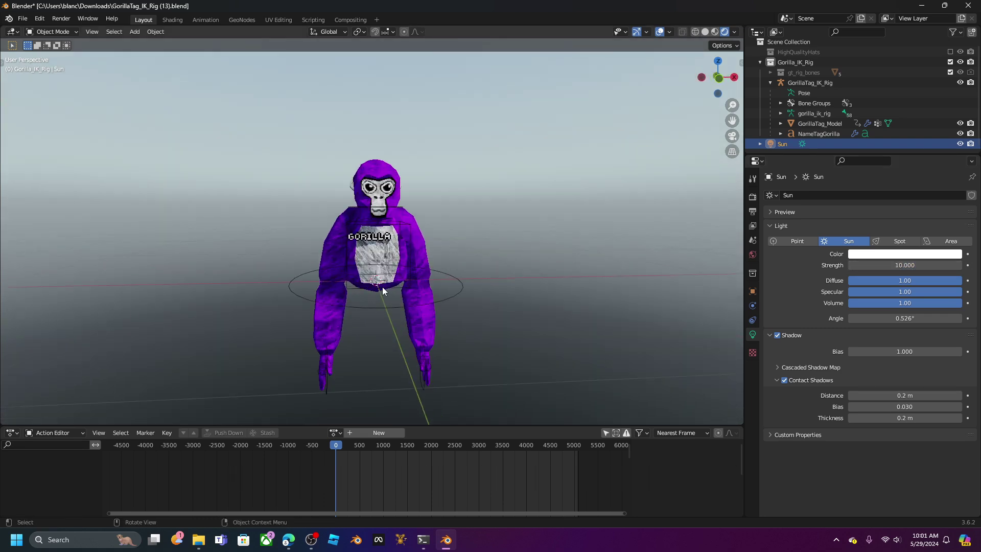
Check the Contact Shadows option in the Sun light's shadow settings
click(768, 336)
click(769, 335)
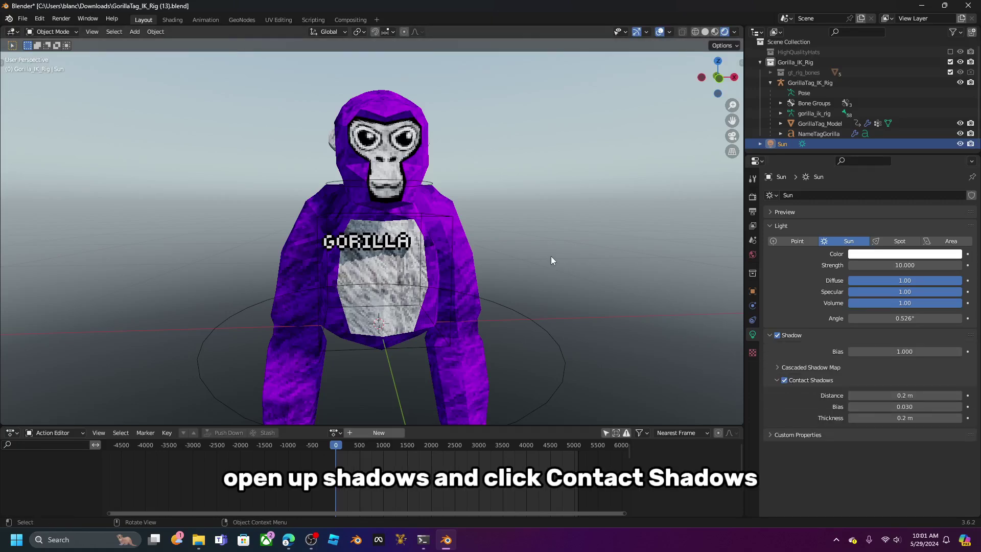
scroll(545, 263, down, 4)
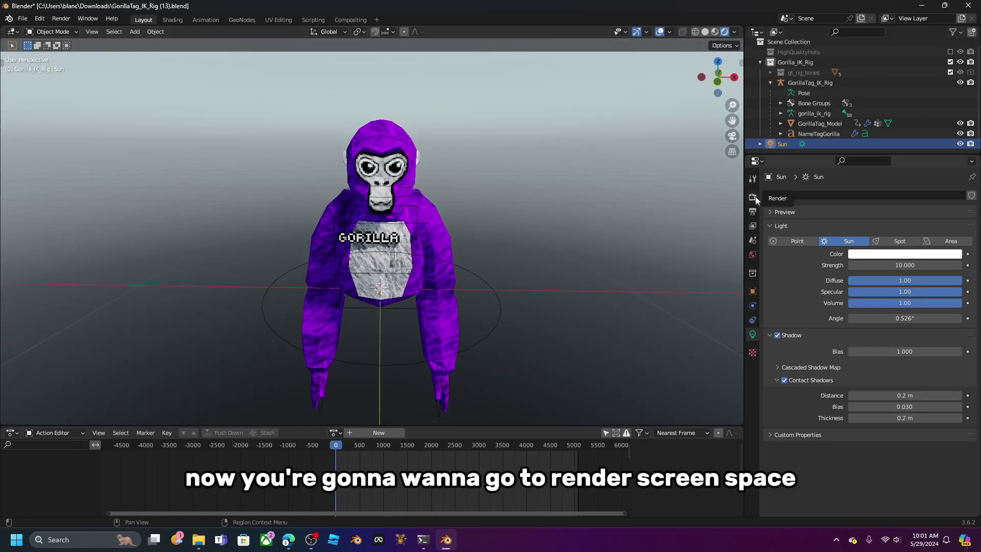
Open the scene's render settings and check the Screen Space Reflections options
click(754, 197)
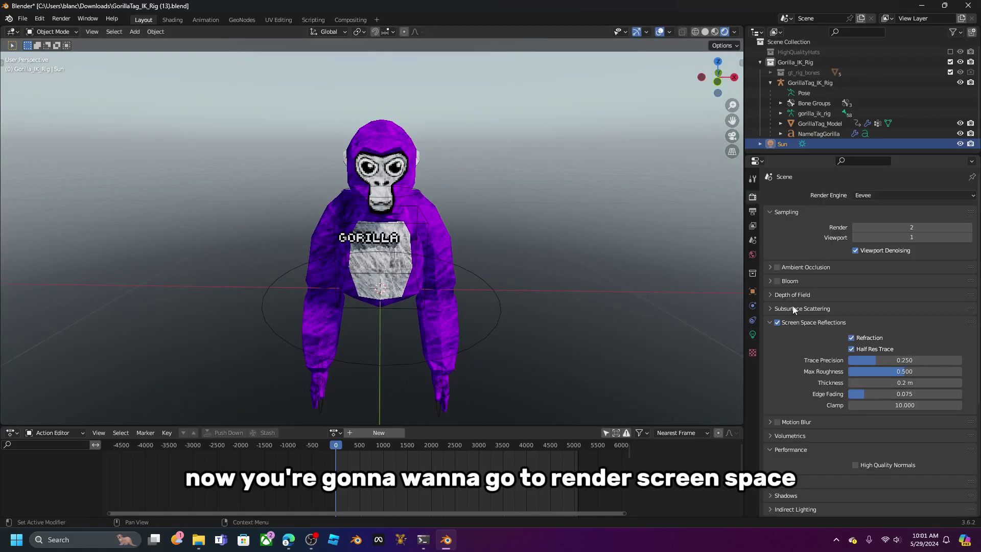
click(802, 324)
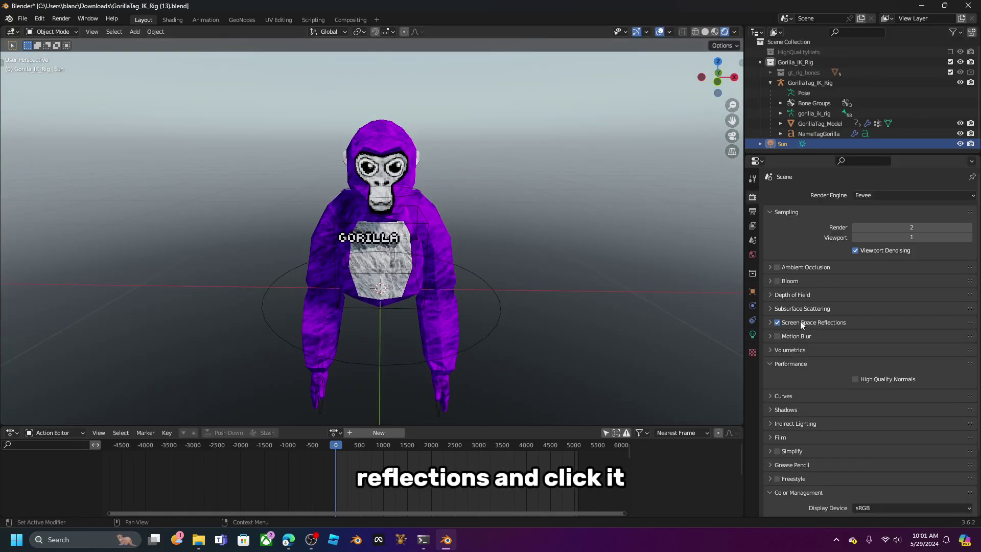
click(793, 323)
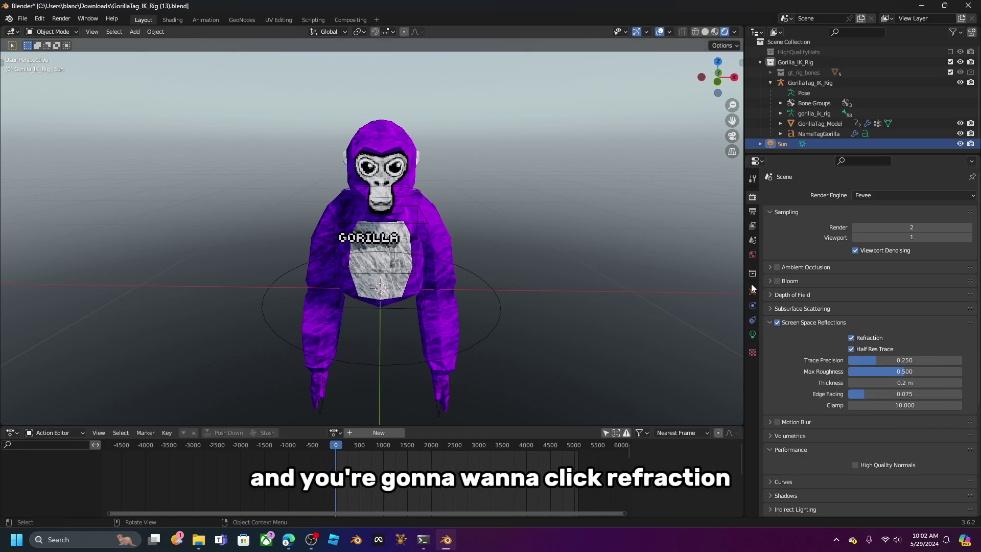
Turn Refraction off and on again under Screen Space Reflections to compare how the gorilla looks
click(851, 338)
middle_drag(511, 230, 566, 227)
scroll(474, 246, up, 7)
middle_drag(291, 245, 517, 230)
scroll(364, 264, down, 5)
click(851, 338)
middle_drag(600, 267, 664, 166)
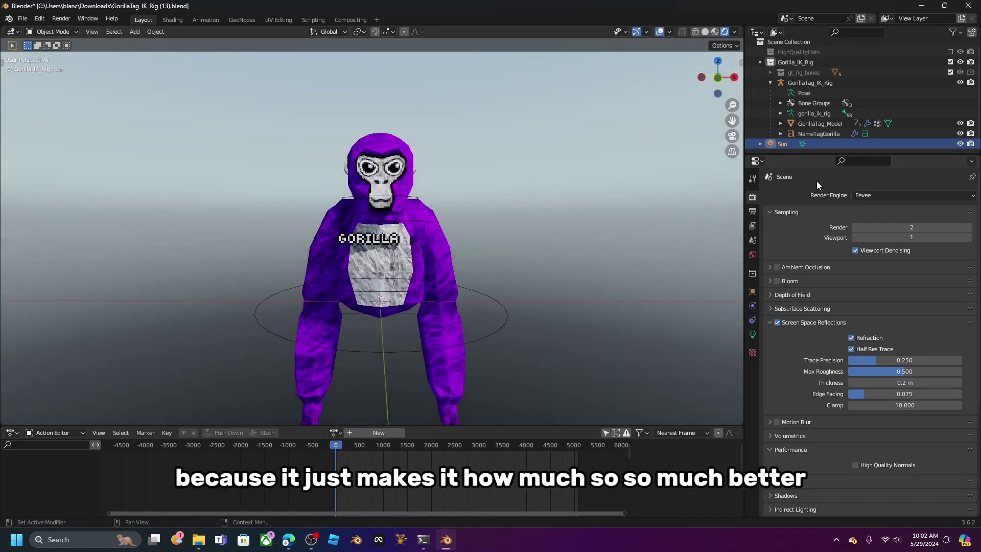
Select the GorillaTag_Model mesh and open its Primary_ColorFur material settings
click(485, 277)
middle_drag(489, 275, 473, 277)
click(473, 278)
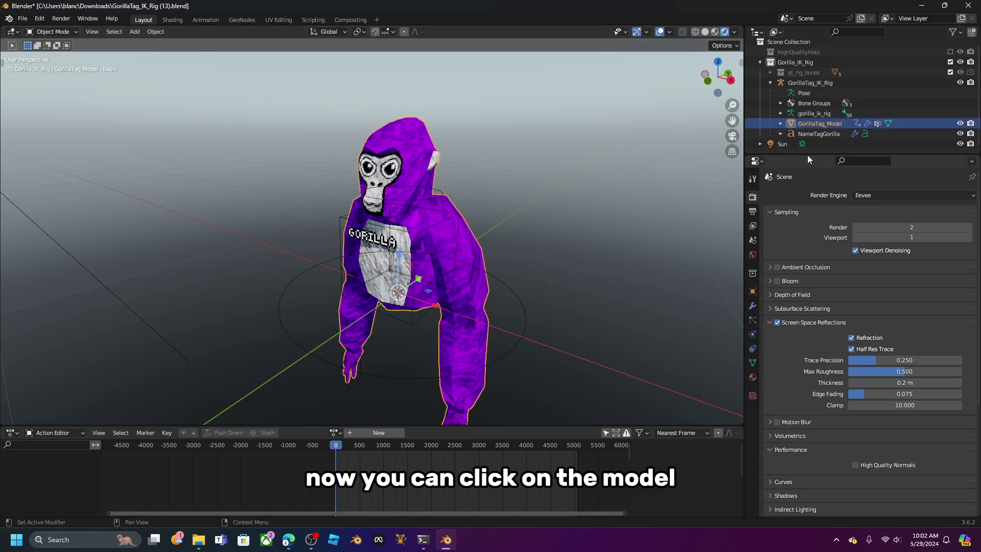
middle_drag(401, 133, 425, 124)
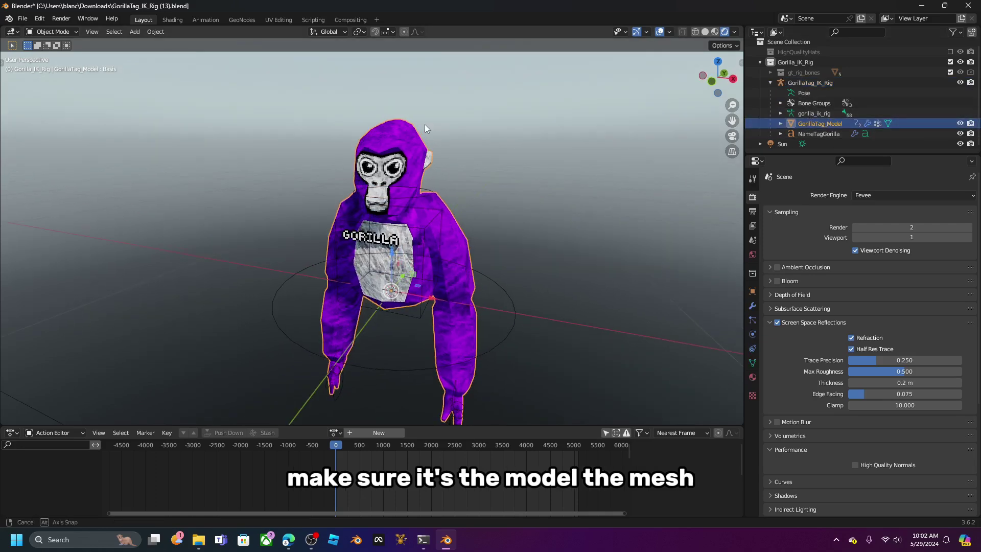
click(753, 378)
Change the PrimaryColor of the gorilla's fur material to a bluer violet
click(917, 320)
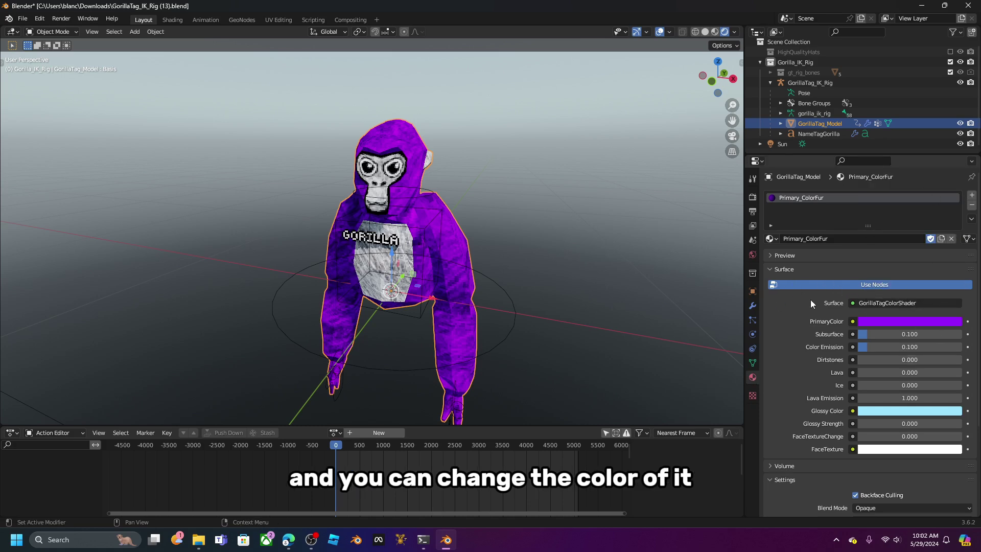
click(894, 321)
drag(934, 236, 947, 210)
click(631, 217)
middle_drag(631, 216, 438, 219)
Replace the chest name tag's text with SQUISHY, return to Object Mode and deselect it
click(390, 241)
scroll(461, 241, up, 4)
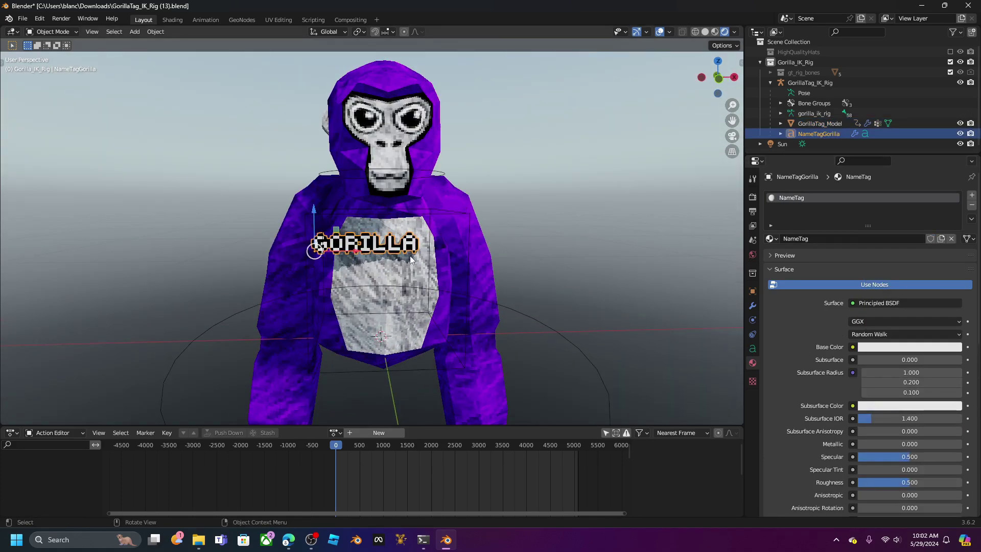
key(Tab)
key(BackSpace)
key(BackSpace)
key(BackSpace)
key(BackSpace)
key(BackSpace)
key(BackSpace)
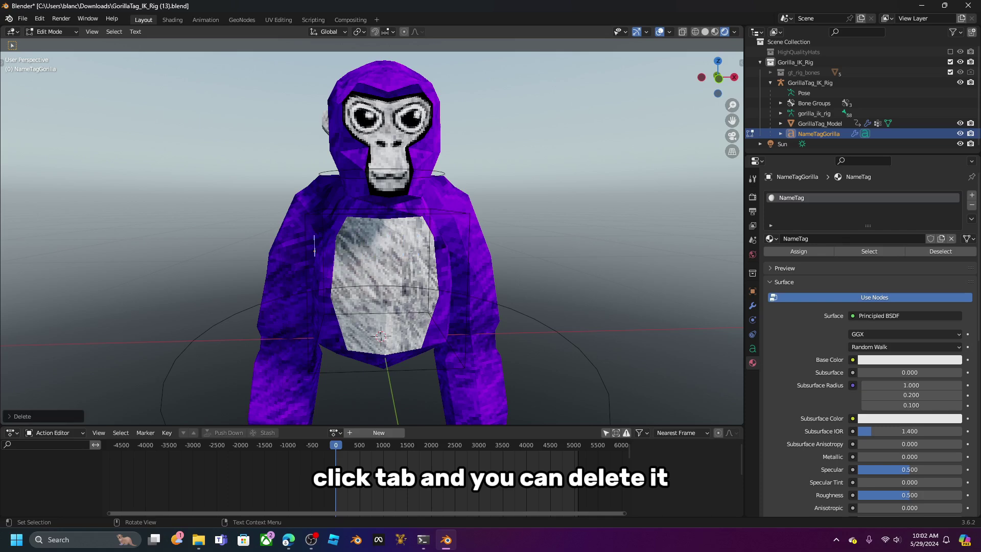
text(SO)
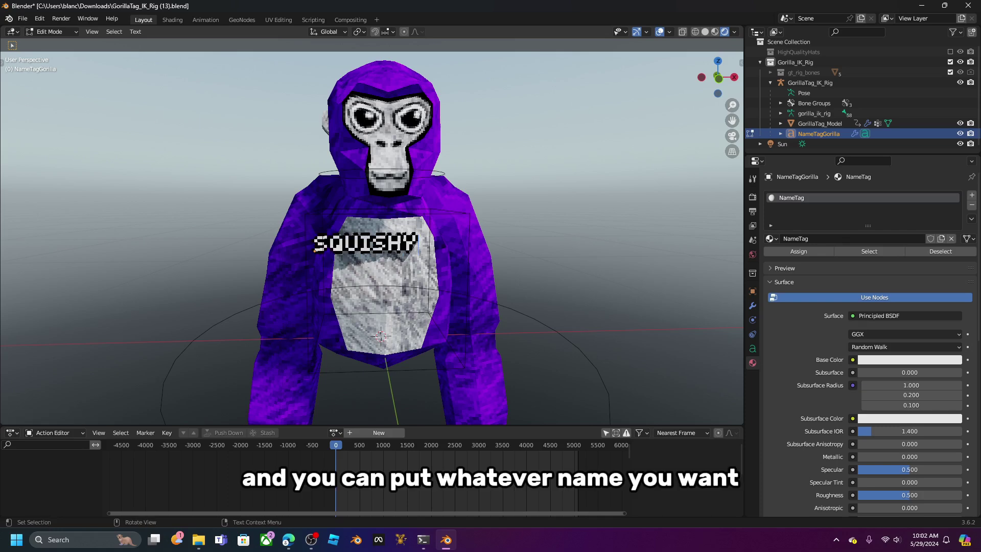
click(48, 33)
click(53, 44)
click(254, 158)
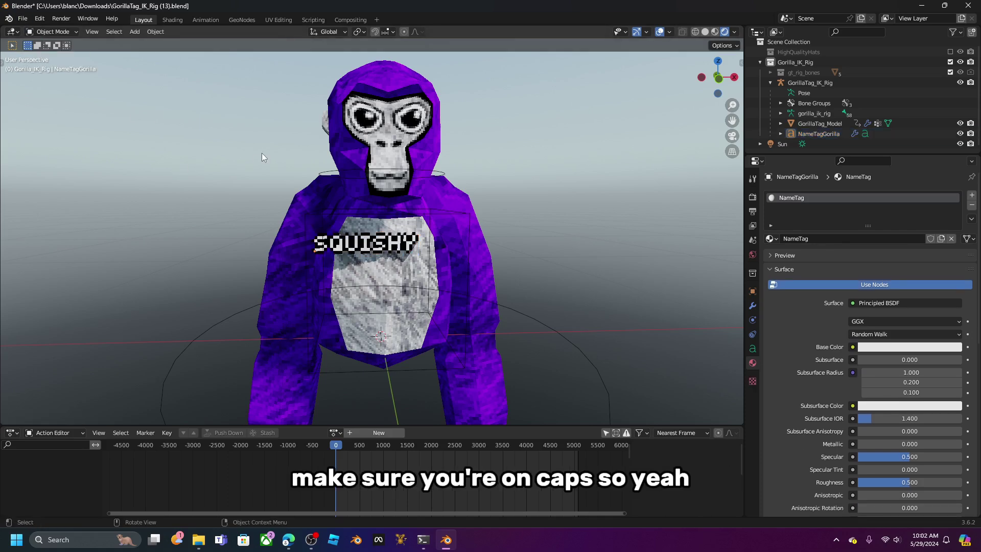
Open the file browser for appending data from another blend file
scroll(571, 302, down, 5)
middle_drag(592, 294, 498, 315)
scroll(412, 310, up, 10)
scroll(412, 310, down, 6)
middle_drag(413, 309, 522, 240)
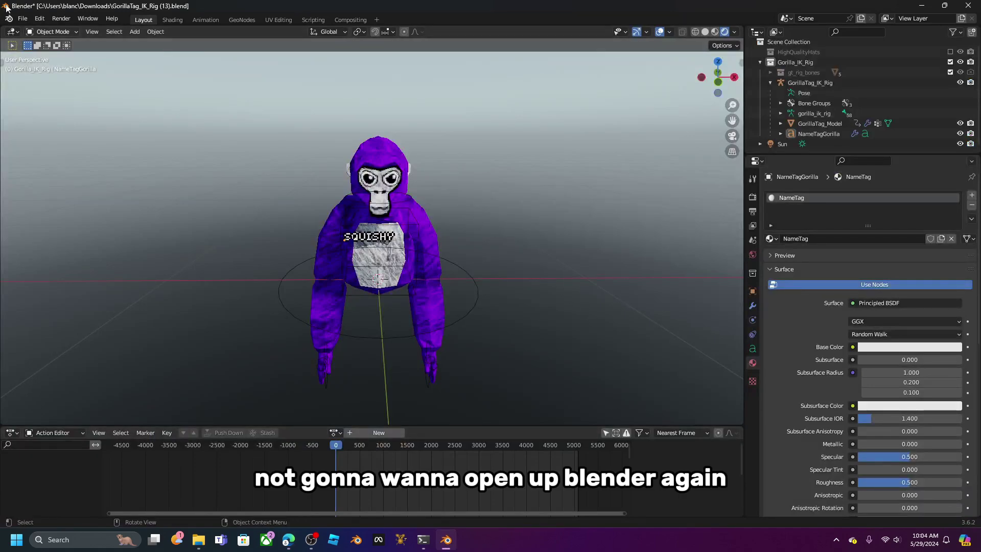
click(22, 18)
click(41, 132)
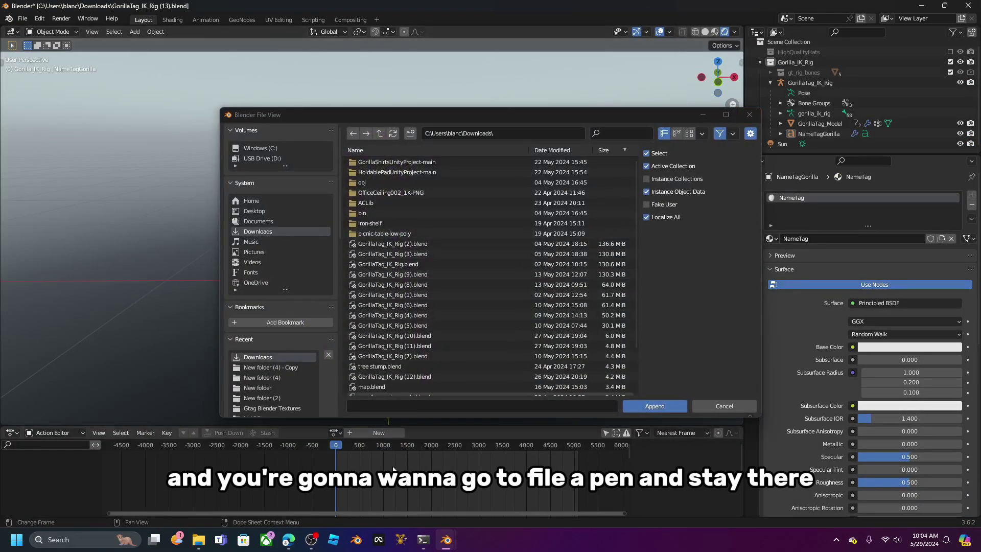
Switch to the web browser, open Discord in a new tab and go to the NachoEngine server
click(287, 540)
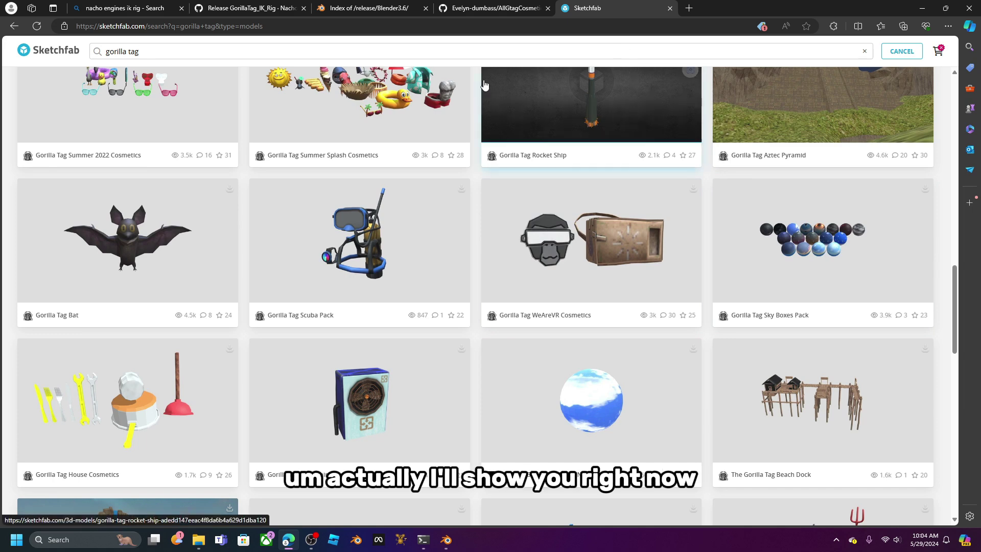
click(688, 8)
text(discord)
key(Return)
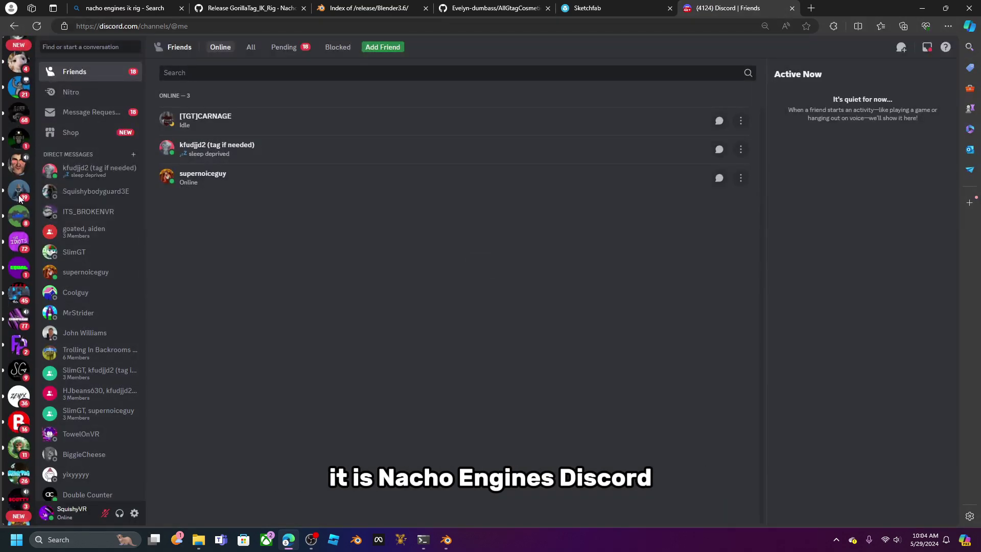
scroll(19, 198, down, 10)
click(19, 377)
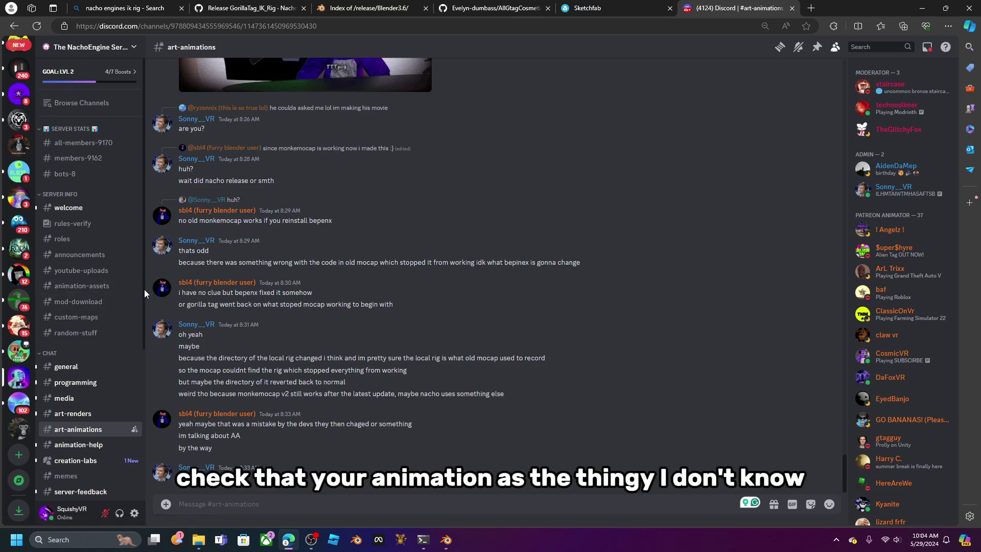
Look through the NachoEngine server's info channels and open the animation-assets channel
click(72, 261)
click(75, 276)
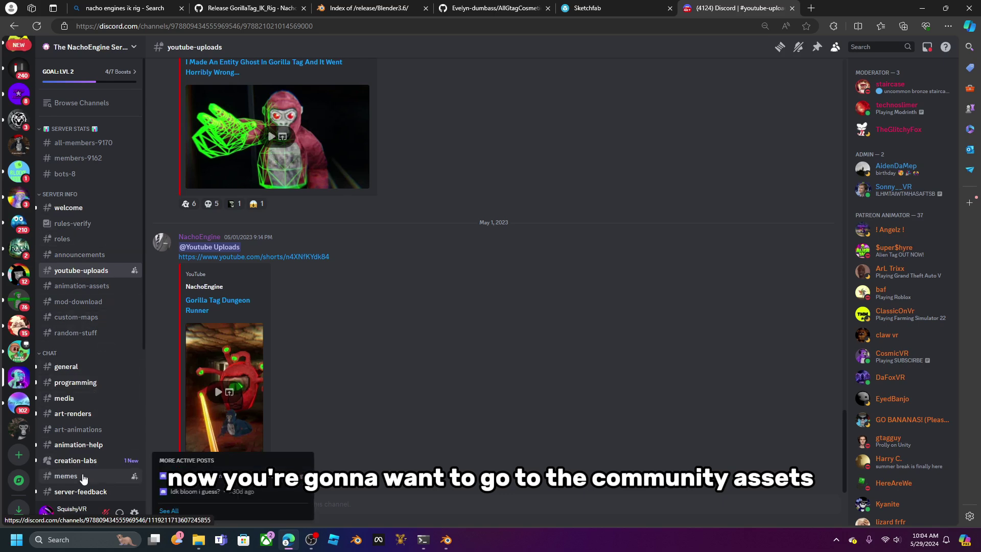
click(90, 300)
click(92, 316)
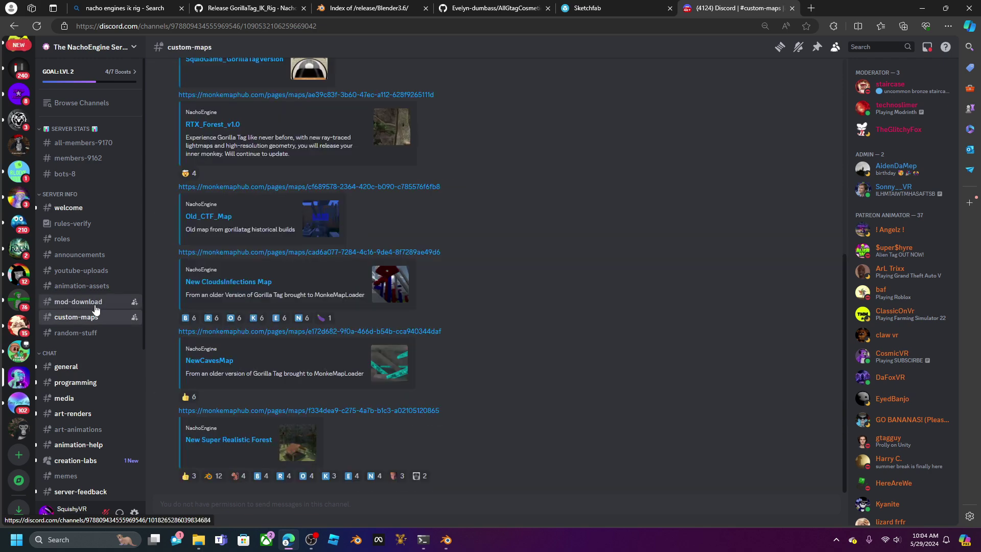
click(95, 307)
scroll(254, 433, up, 4)
scroll(204, 344, down, 4)
click(79, 272)
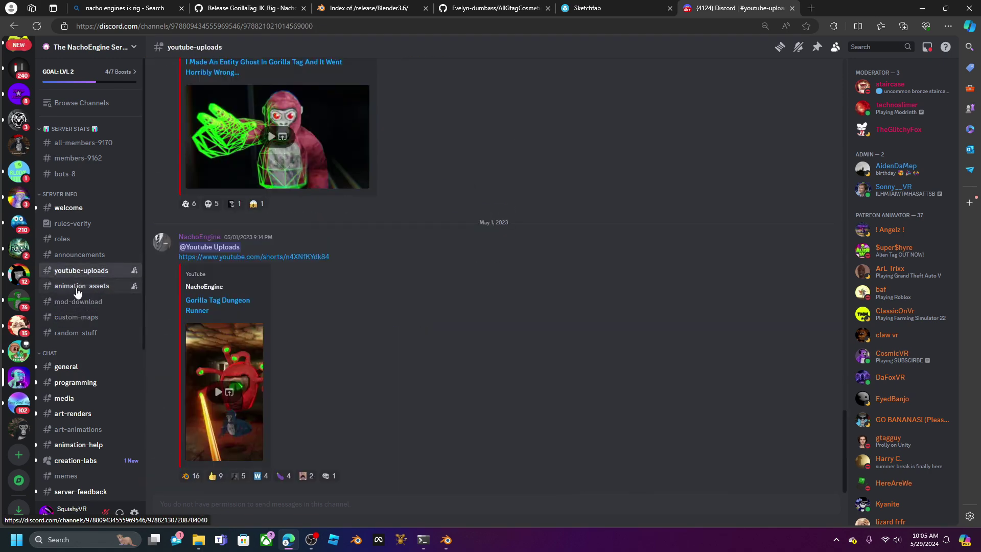
click(80, 286)
click(62, 240)
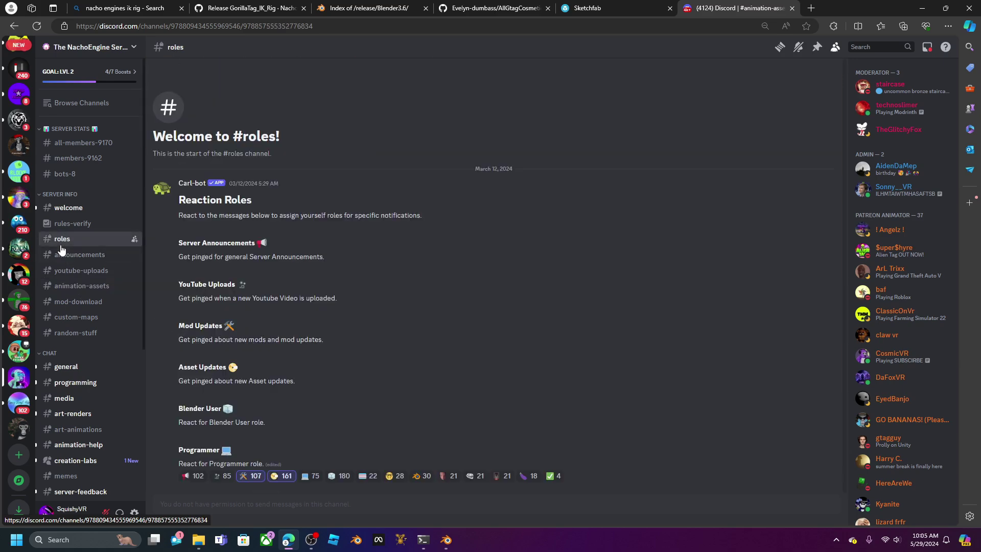
click(67, 276)
click(77, 289)
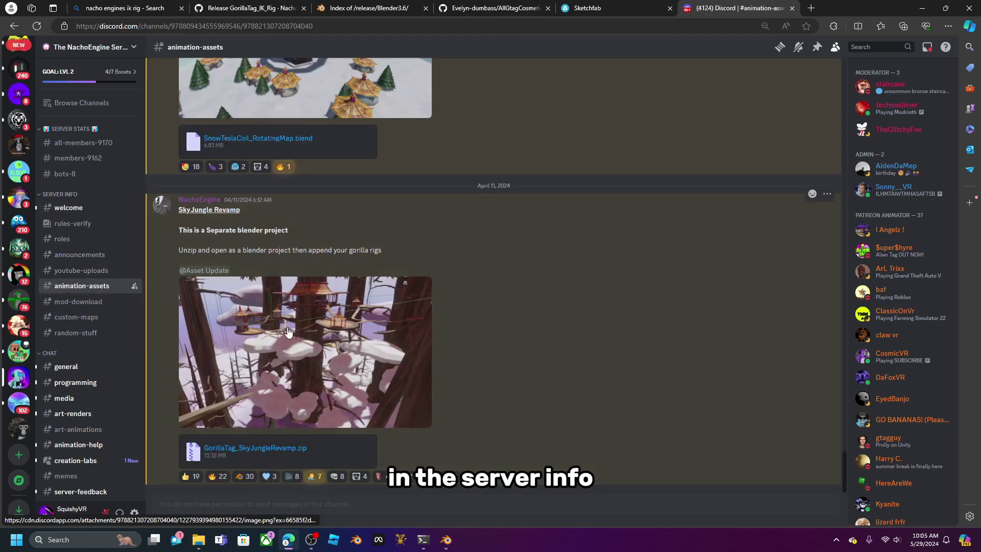
Browse the animation-assets posts for downloadable maps and the instructions for adding the gorilla rig to a map
scroll(280, 455, up, 15)
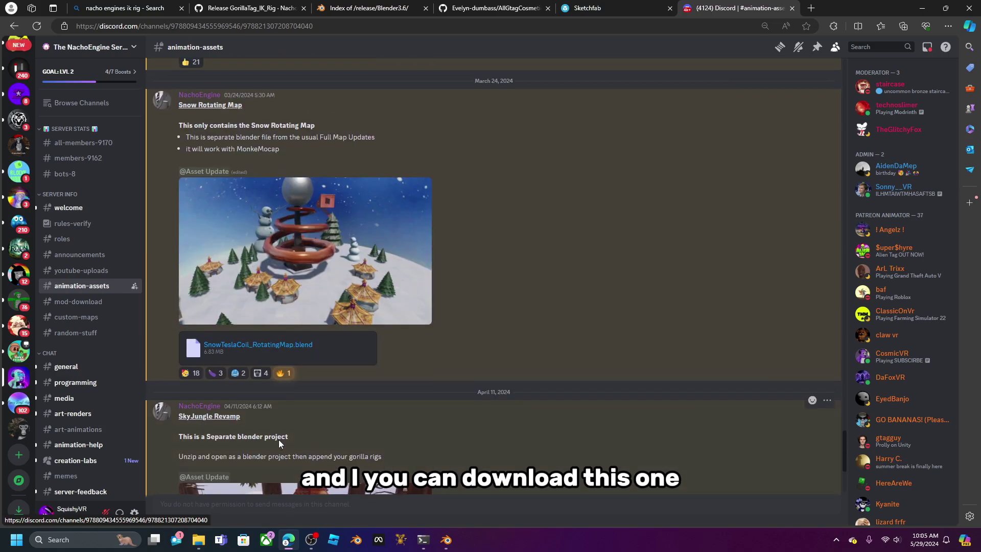
scroll(276, 327, up, 5)
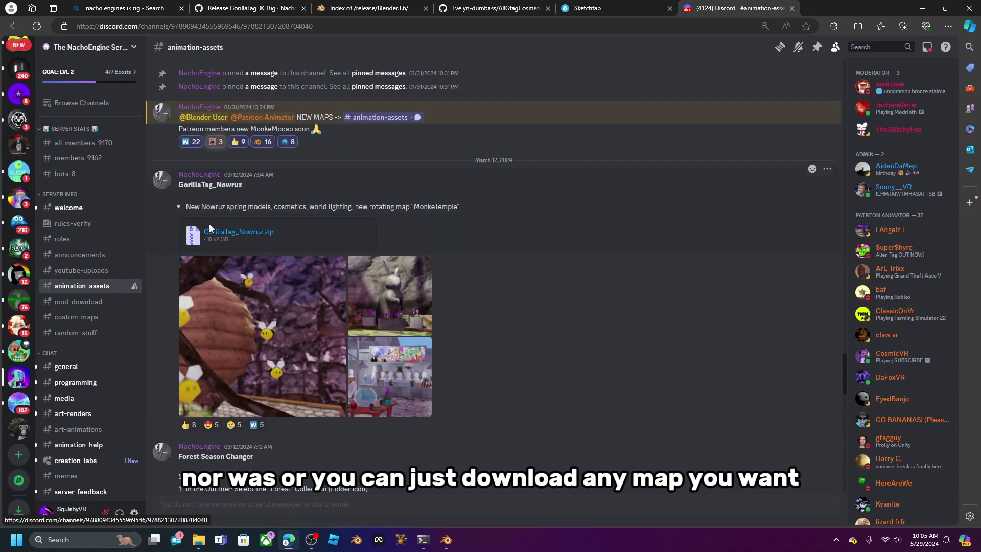
scroll(342, 296, down, 15)
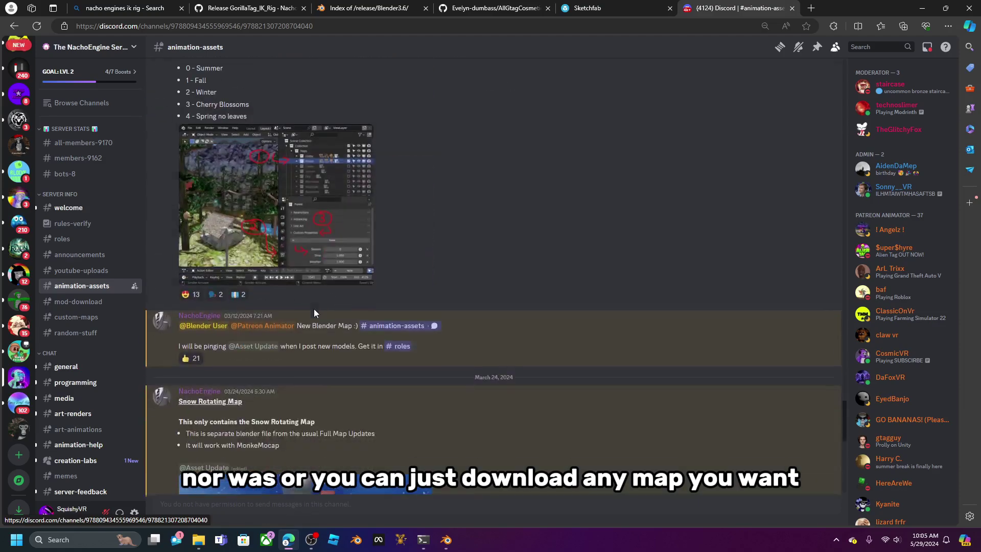
scroll(317, 327, up, 9)
scroll(315, 330, up, 10)
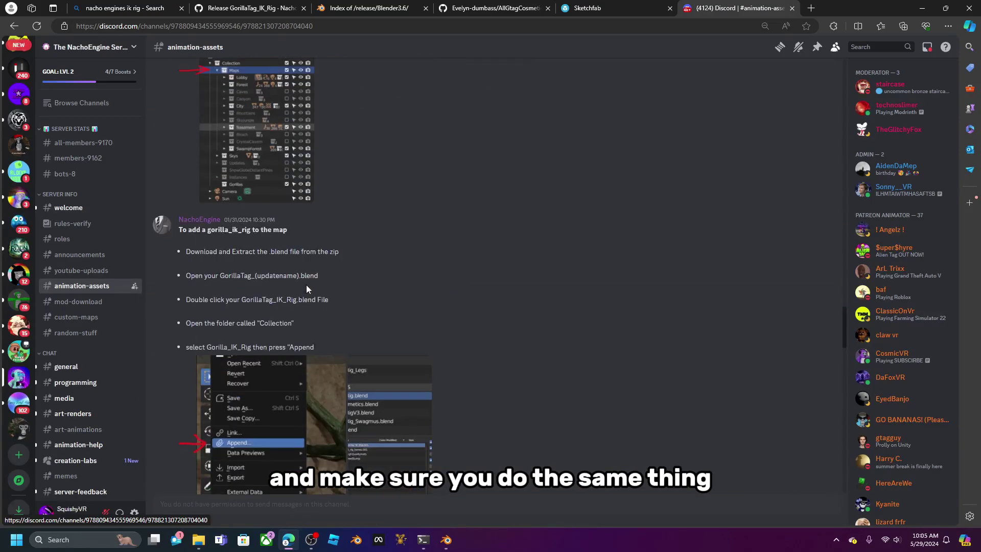
Switch back to Blender and append the Forest collection from GorillaTag_Nowruz.blend on the Desktop
scroll(518, 317, down, 12)
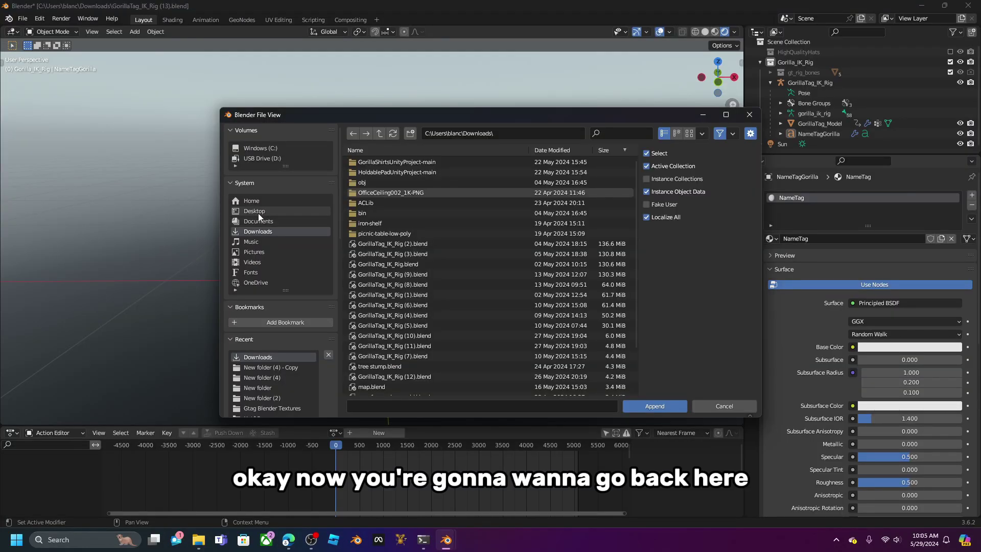
click(271, 210)
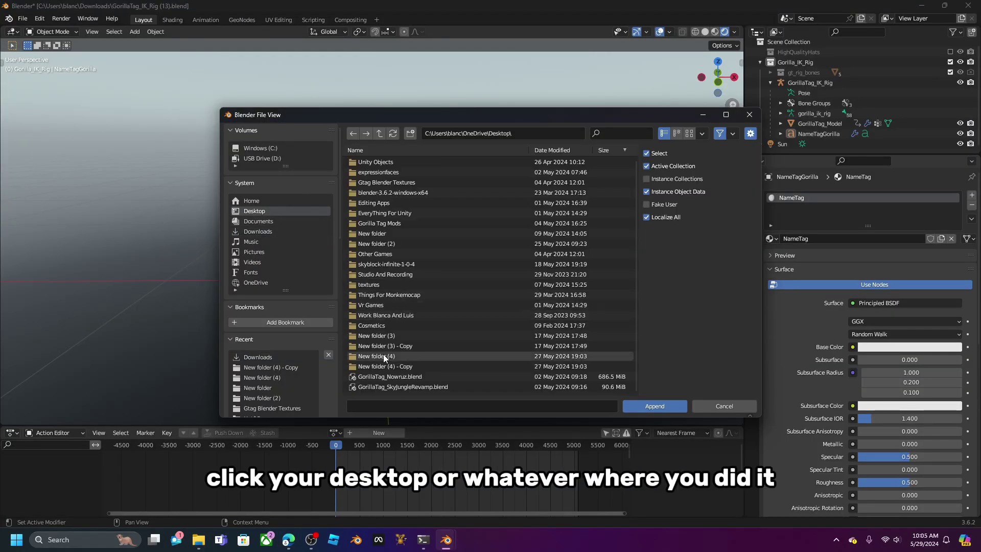
double_click(395, 376)
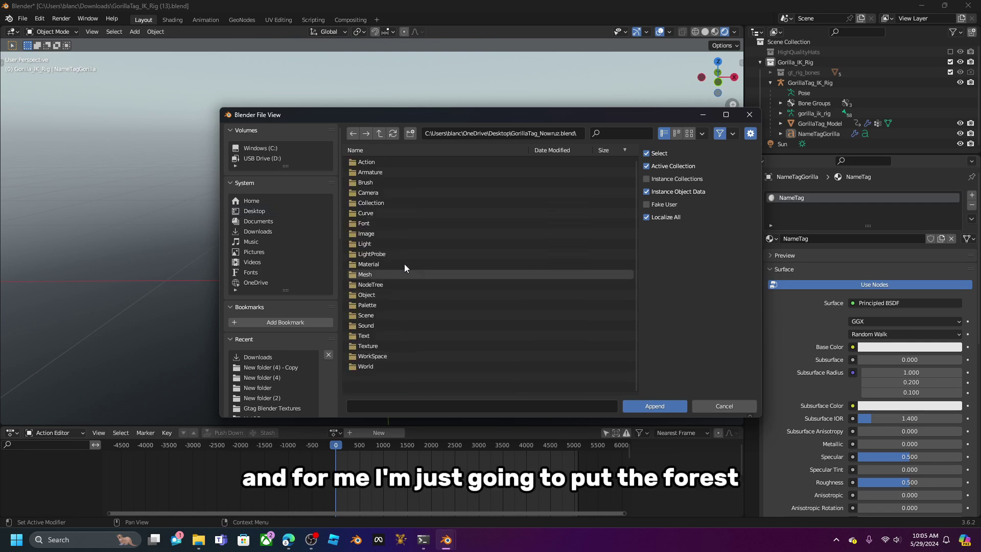
double_click(378, 203)
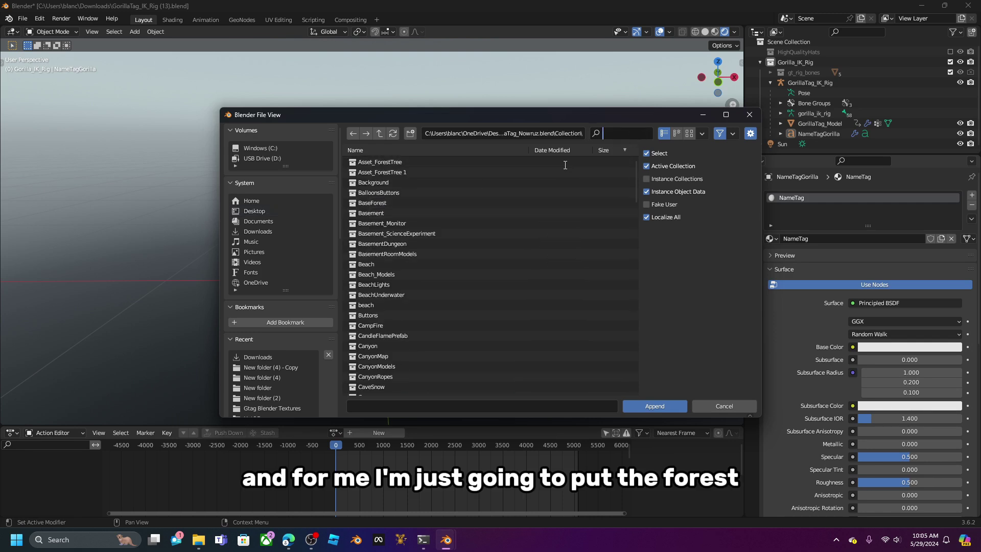
text(forest)
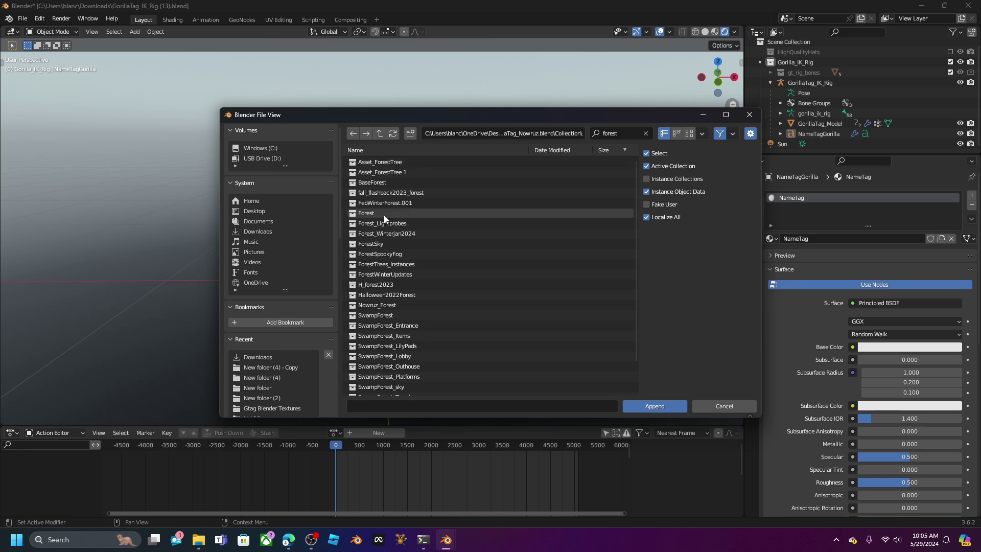
double_click(384, 216)
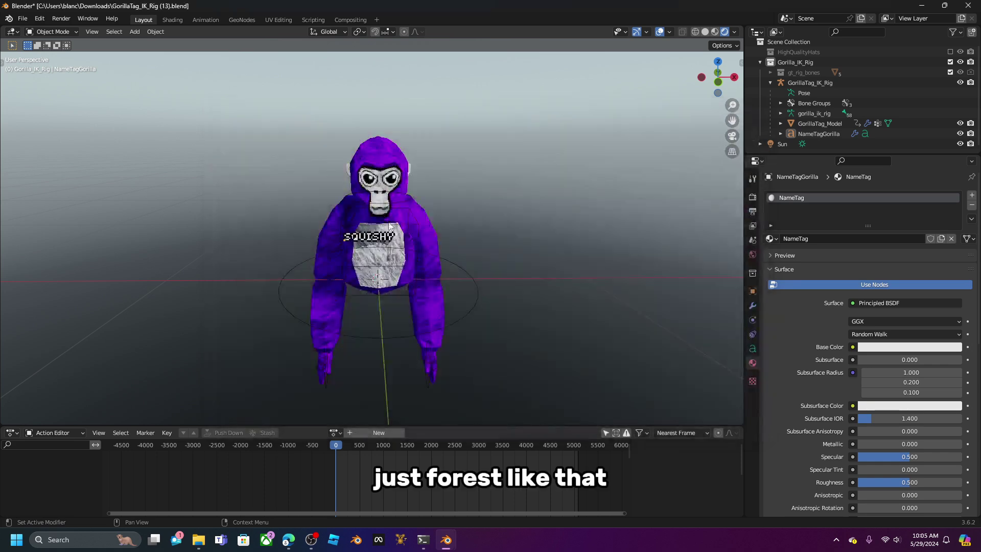
Exclude the SummerTrees collection, with its summer and cherry blossom leaves, from the appended BaseForest
scroll(535, 221, down, 8)
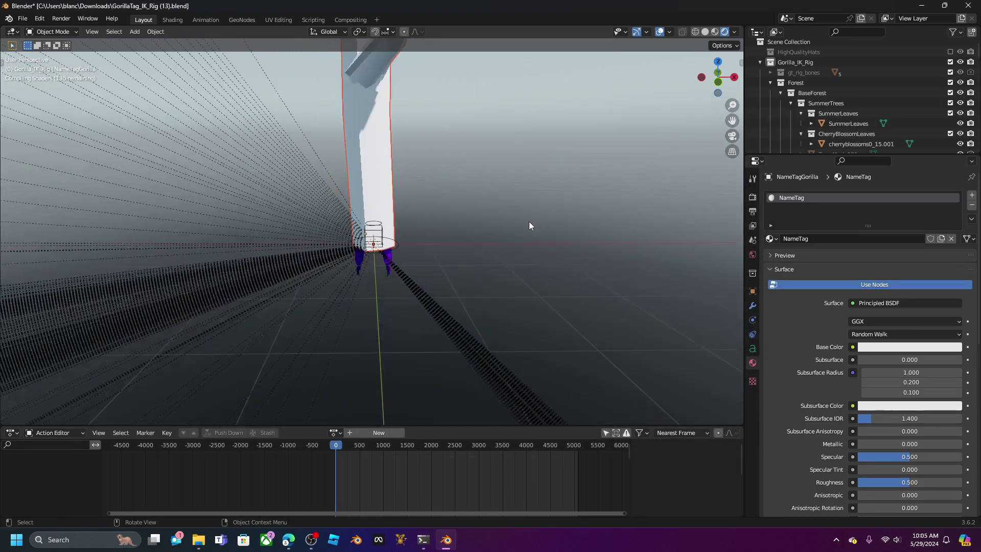
middle_drag(529, 221, 372, 220)
scroll(371, 224, down, 4)
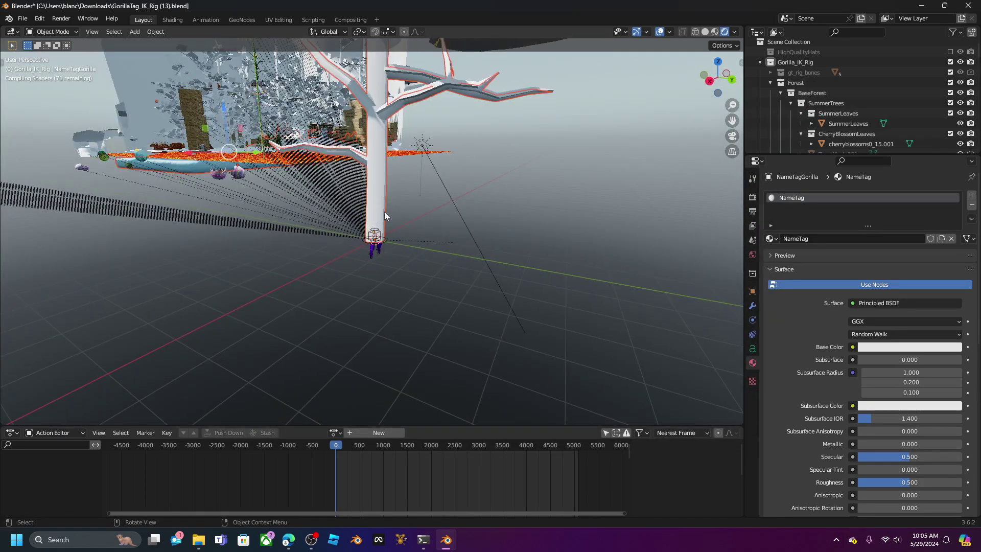
mouse_move(492, 213)
middle_down()
mouse_move(389, 231)
mouse_move(407, 225)
mouse_move(430, 188)
mouse_move(487, 211)
middle_up()
click(487, 207)
middle_drag(310, 208, 342, 275)
scroll(342, 275, up, 5)
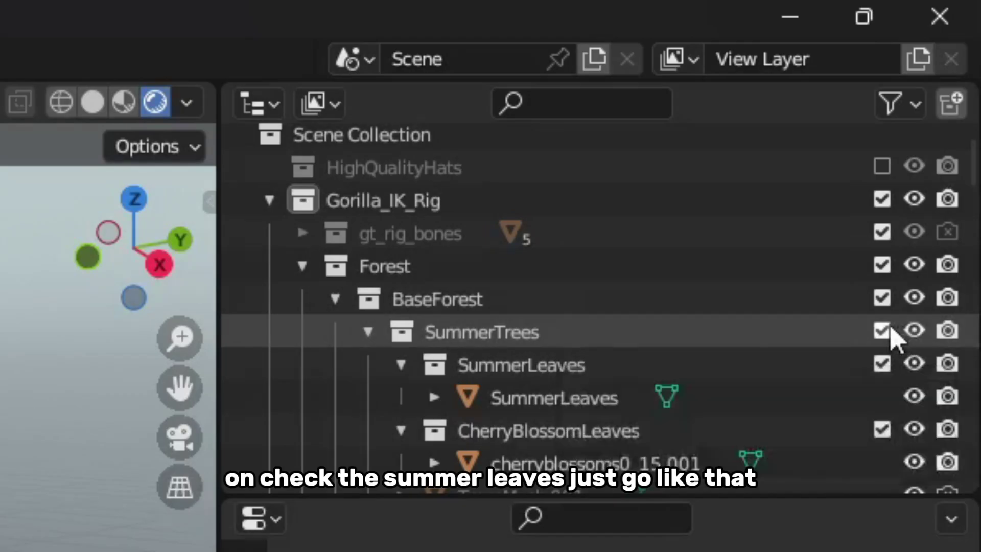
click(951, 103)
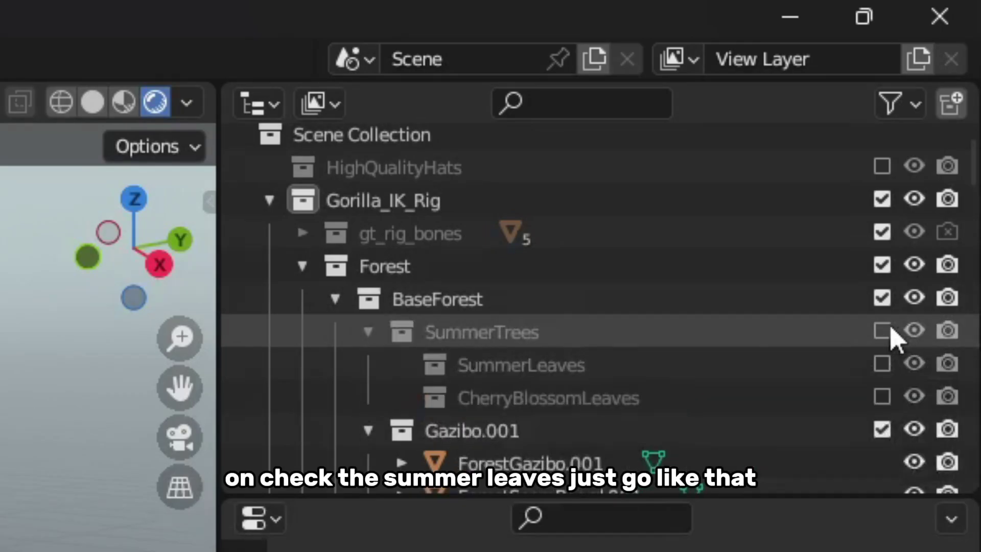
Turn off the unneeded seasonal collections inside the Forest collection, including Fall2022 and ForestWinterUpdates
scroll(970, 342, down, 10)
scroll(963, 333, up, 4)
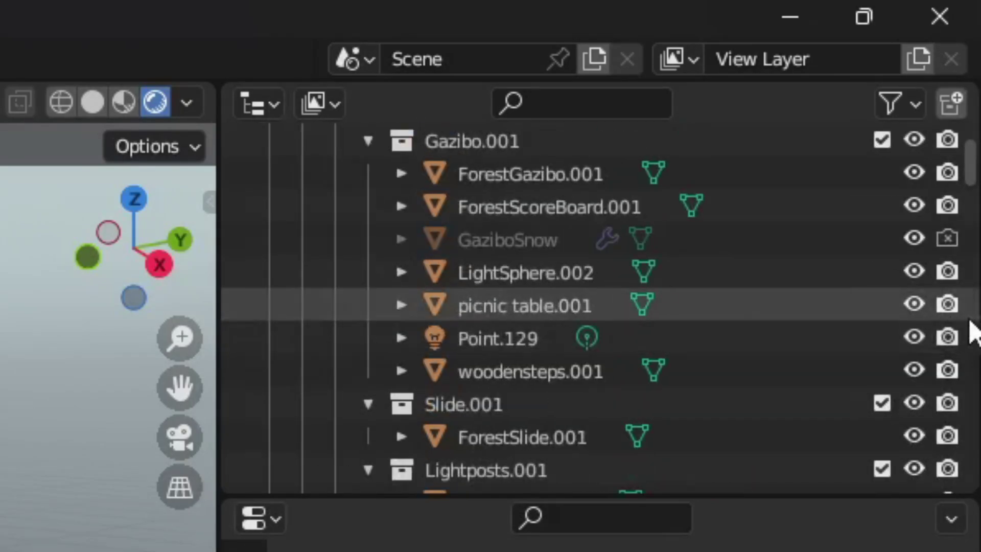
scroll(950, 256, up, 4)
click(947, 339)
click(947, 372)
click(916, 373)
scroll(920, 403, down, 3)
scroll(659, 296, down, 15)
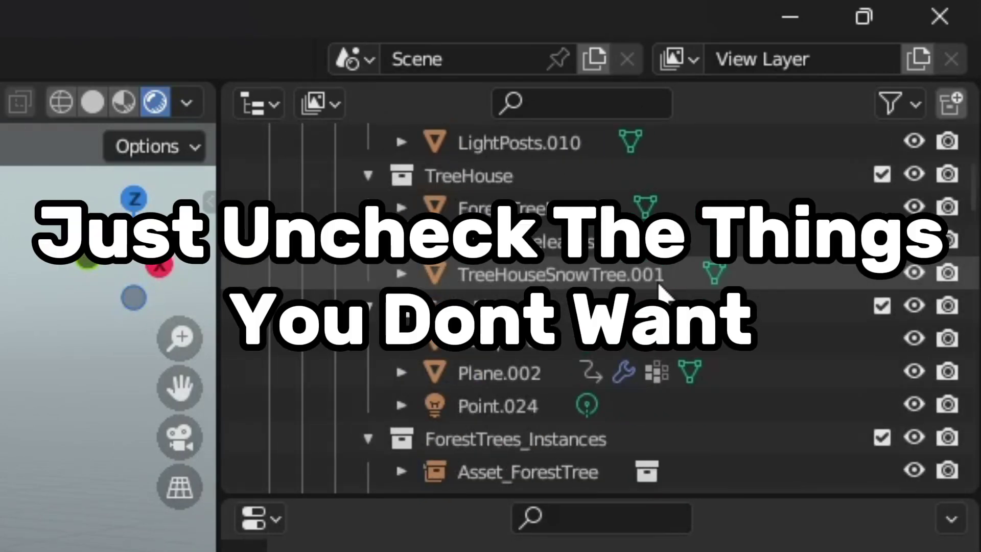
click(883, 306)
click(915, 306)
click(947, 306)
click(881, 371)
click(882, 438)
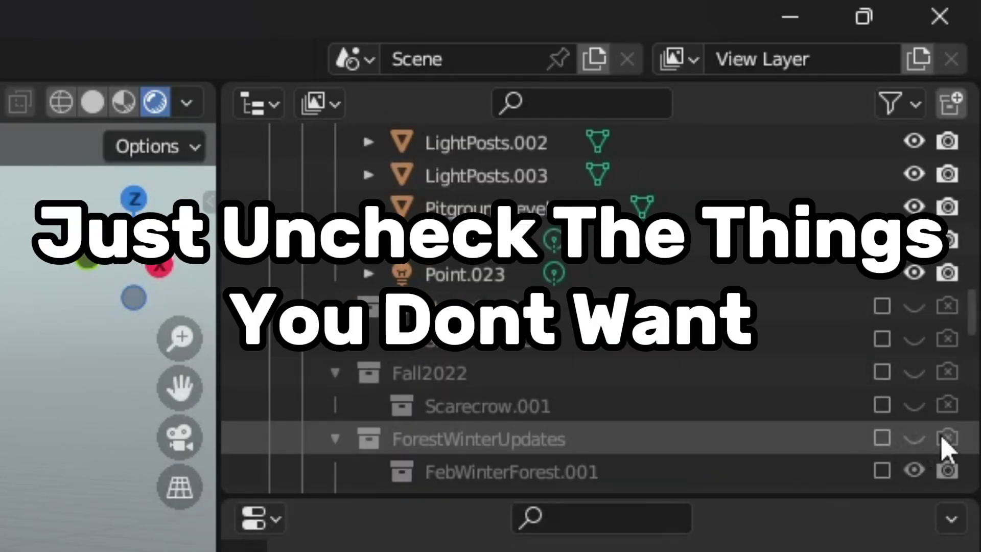
scroll(946, 409, down, 12)
click(883, 438)
click(882, 373)
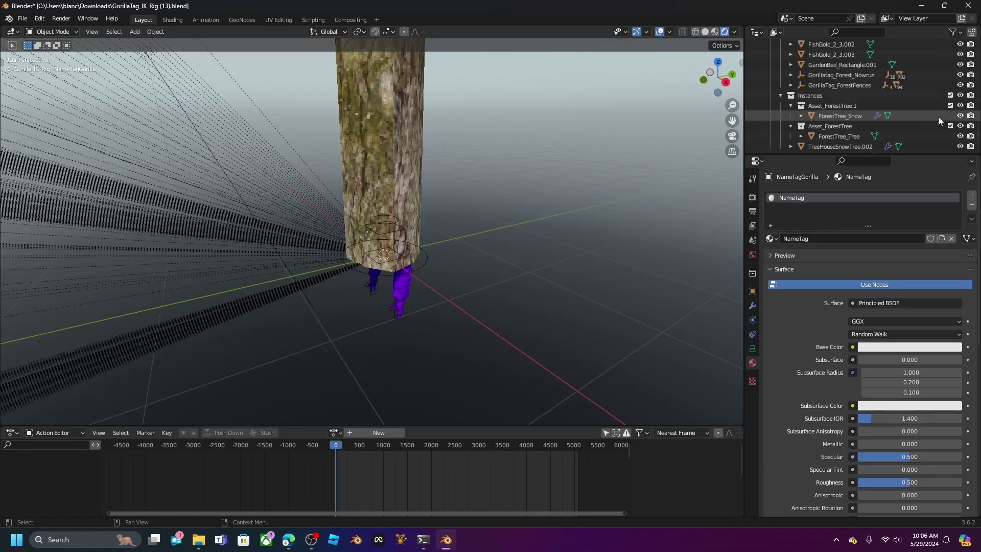
Append the ForestSky collection from GorillaTag_Nowruz.blend to the scene
scroll(938, 117, down, 5)
middle_drag(514, 151, 353, 163)
scroll(438, 154, down, 7)
scroll(571, 251, up, 6)
middle_drag(571, 250, 533, 226)
scroll(533, 225, up, 3)
click(23, 19)
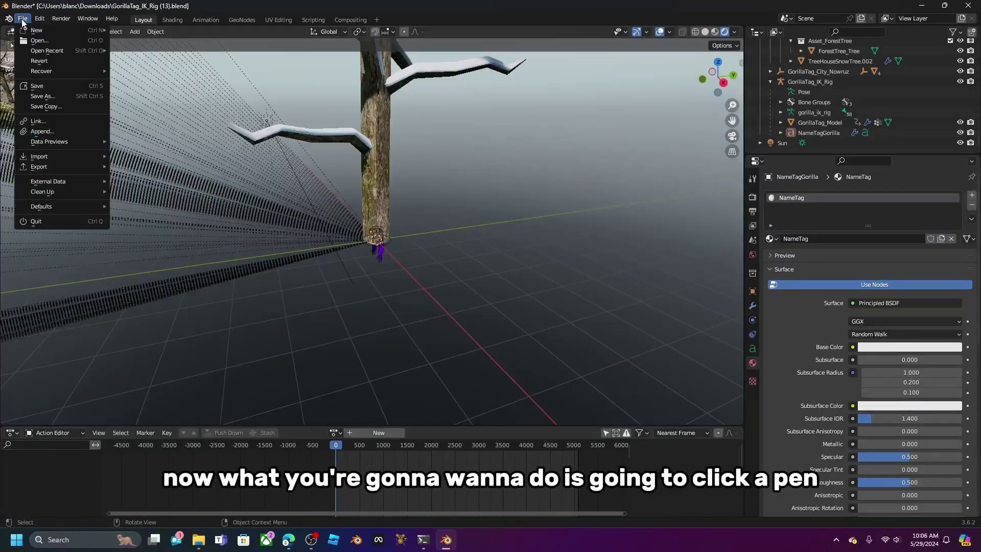
click(32, 132)
click(632, 136)
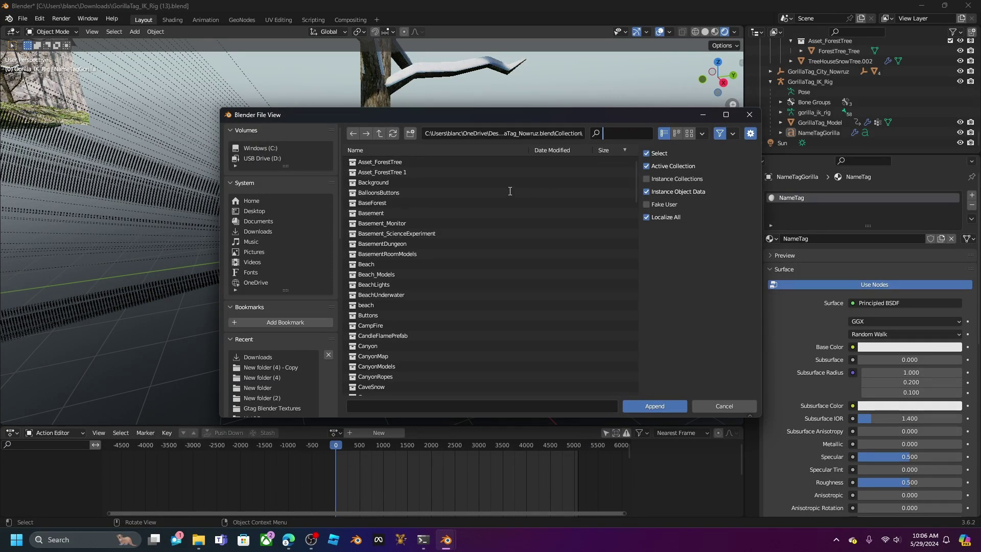
text(fores)
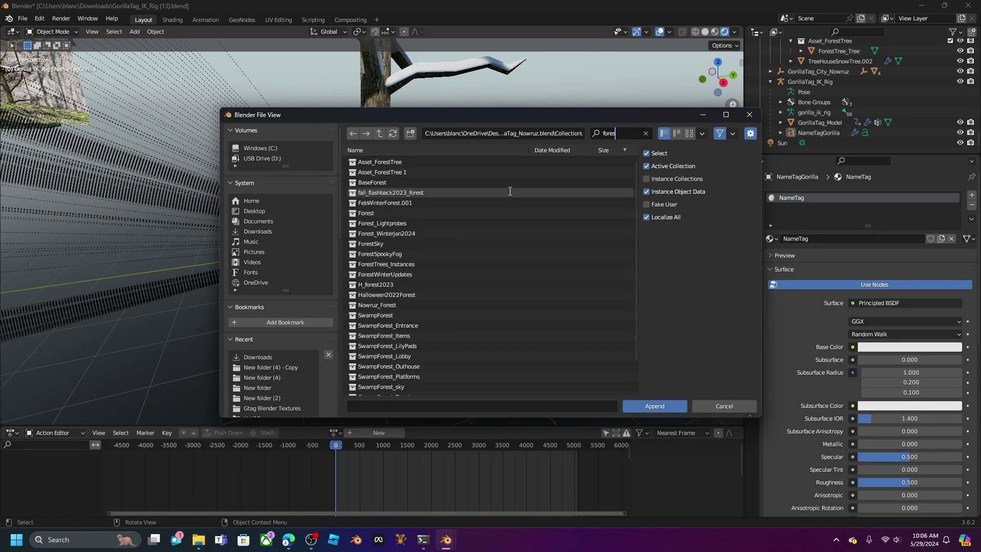
double_click(387, 244)
Select the sky dome, open the Shading workspace and set Overcast to about 0.074 in its GorillaTag_SkySphereShaderGroup node
middle_drag(404, 245, 186, 178)
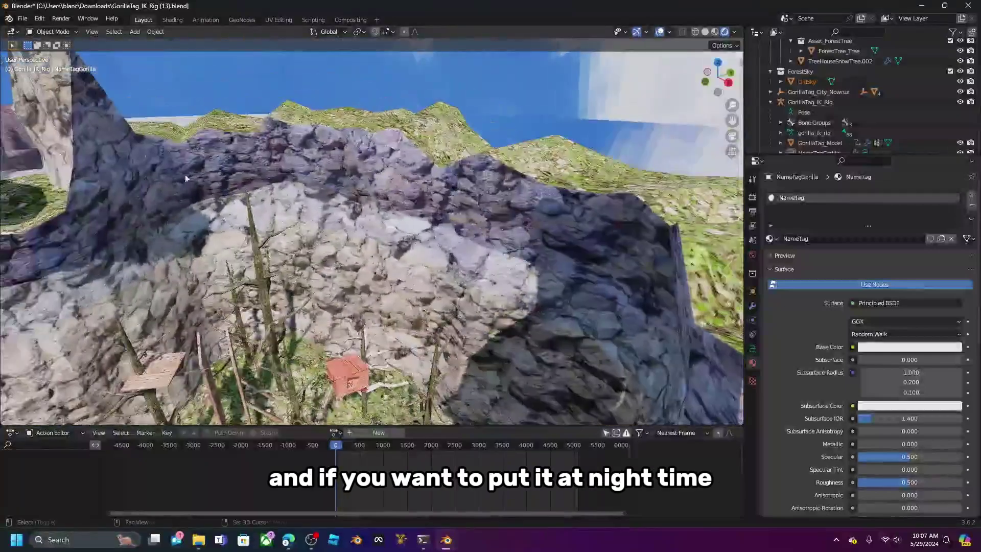
click(413, 51)
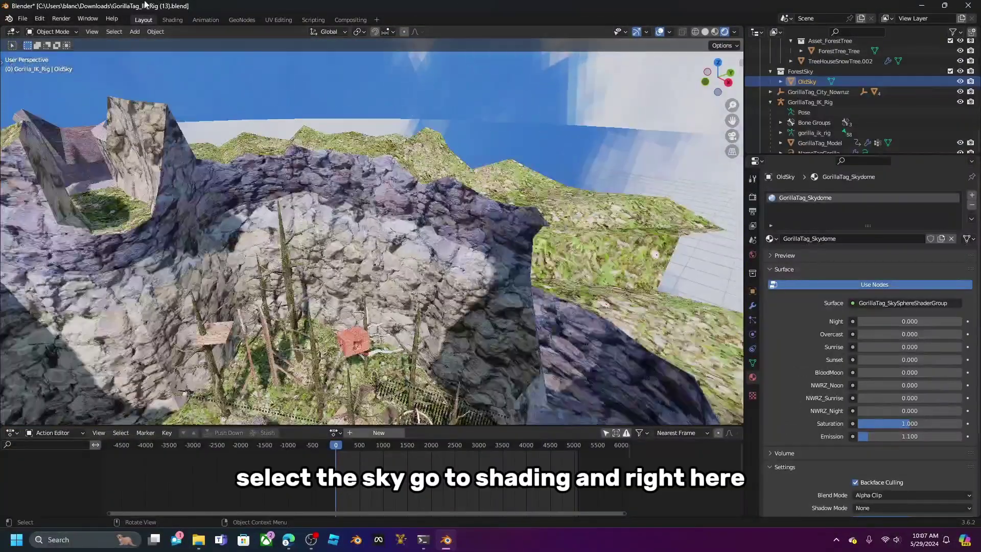
click(172, 20)
mouse_move(436, 139)
middle_down()
mouse_move(460, 168)
mouse_move(507, 184)
mouse_move(540, 85)
middle_up()
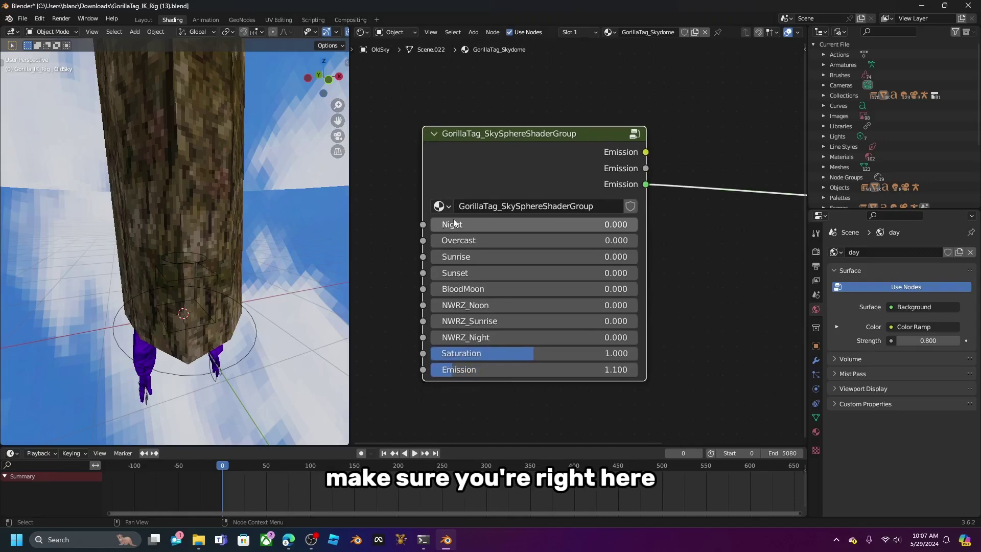
drag(455, 228, 431, 242)
drag(494, 259, 445, 321)
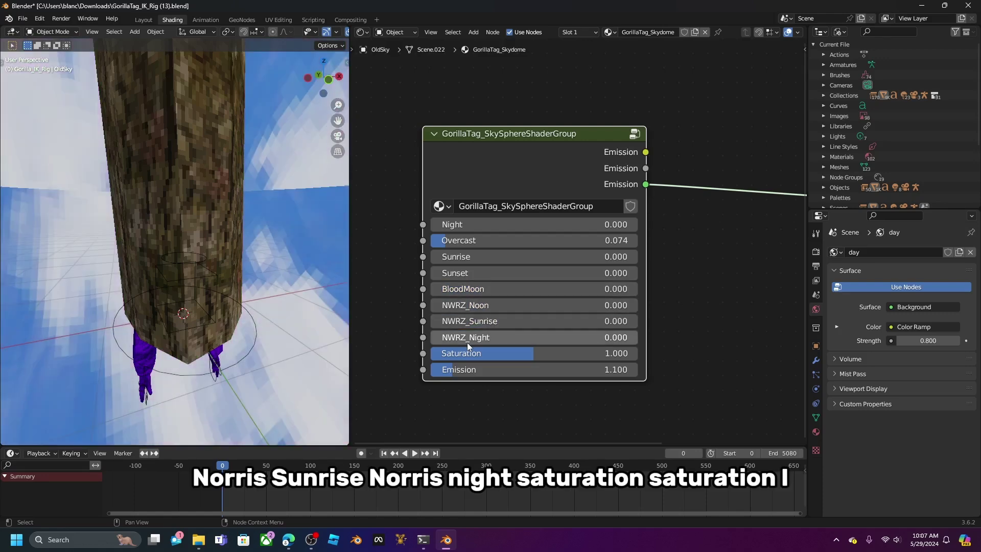
Try out the sky shader's NWRZ_Night, Saturation and Emission sliders, raising Emission to 10, and undo the change
drag(511, 337, 634, 337)
drag(494, 337, 440, 338)
drag(506, 353, 536, 353)
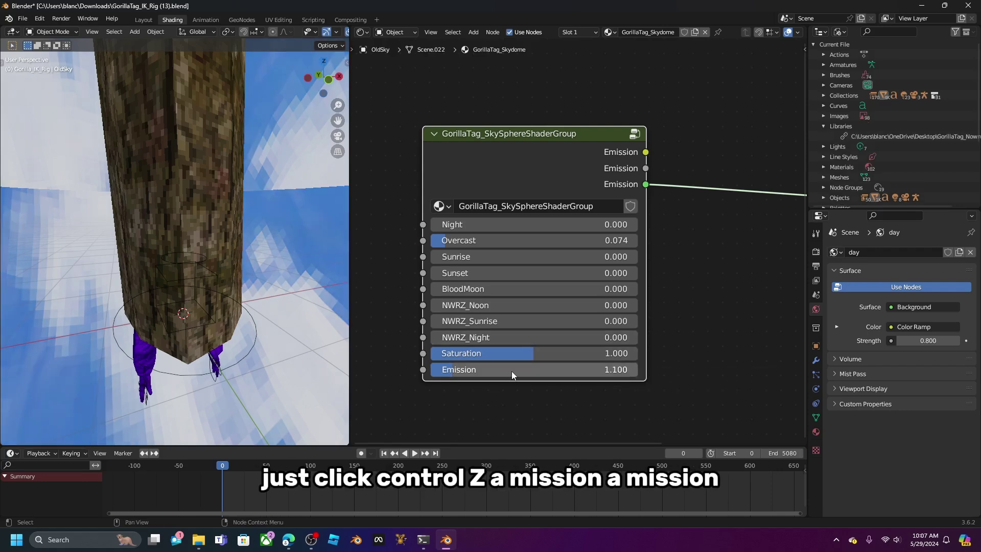
drag(479, 373, 664, 372)
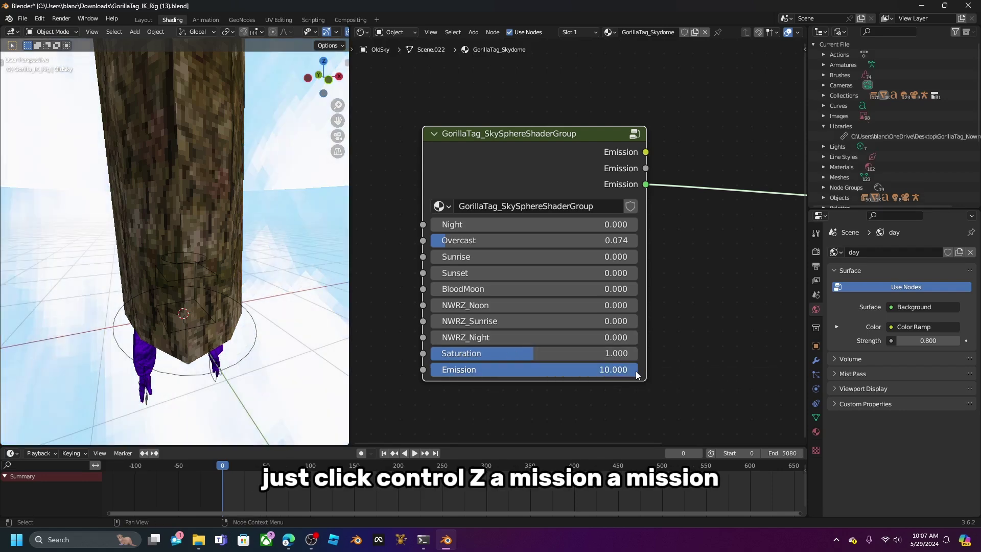
key(ctrl+z)
Keep the sky shader's NWRZ_Night at 0 and set NWRZ_Noon to 1.000
drag(471, 337, 430, 337)
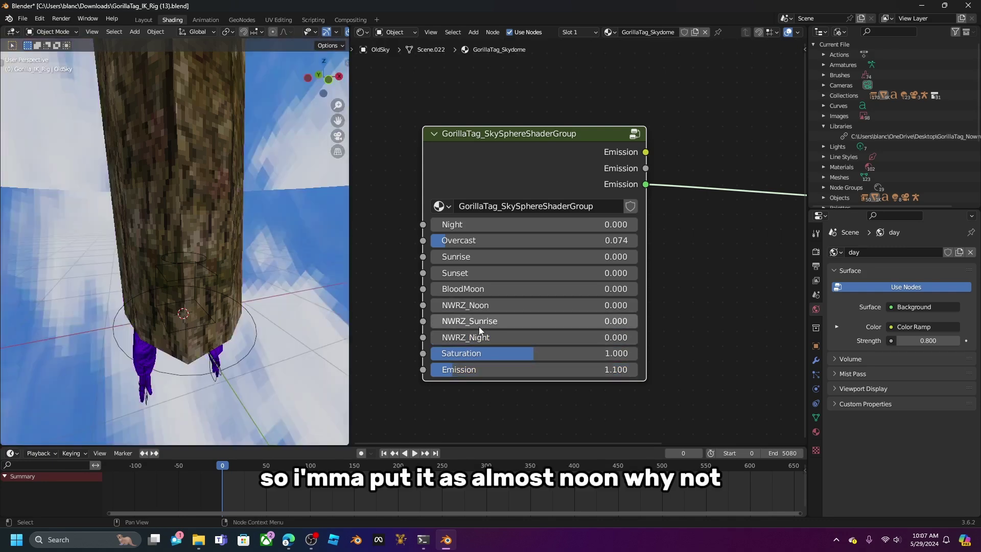
drag(499, 310, 639, 305)
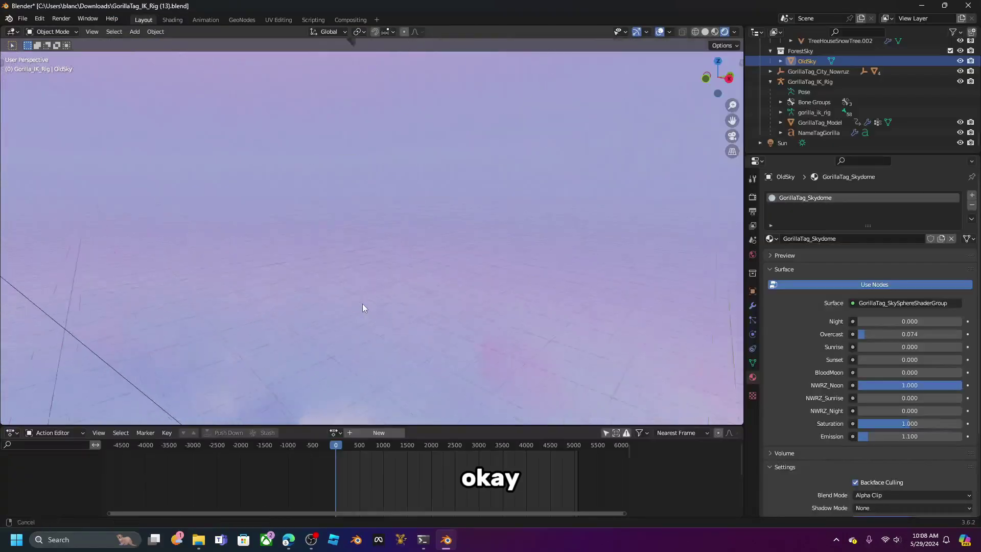
Select the gorilla rig in the Layout workspace and move it along the Y axis out of the tree trunk
middle_drag(363, 308, 463, 348)
scroll(368, 383, up, 3)
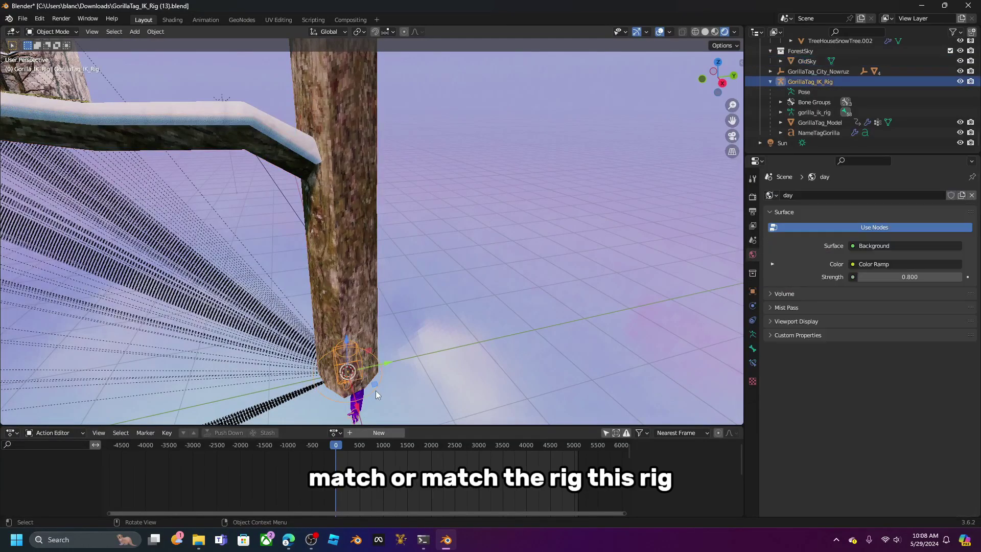
click(384, 369)
drag(396, 360, 268, 387)
middle_drag(268, 387, 2, 97)
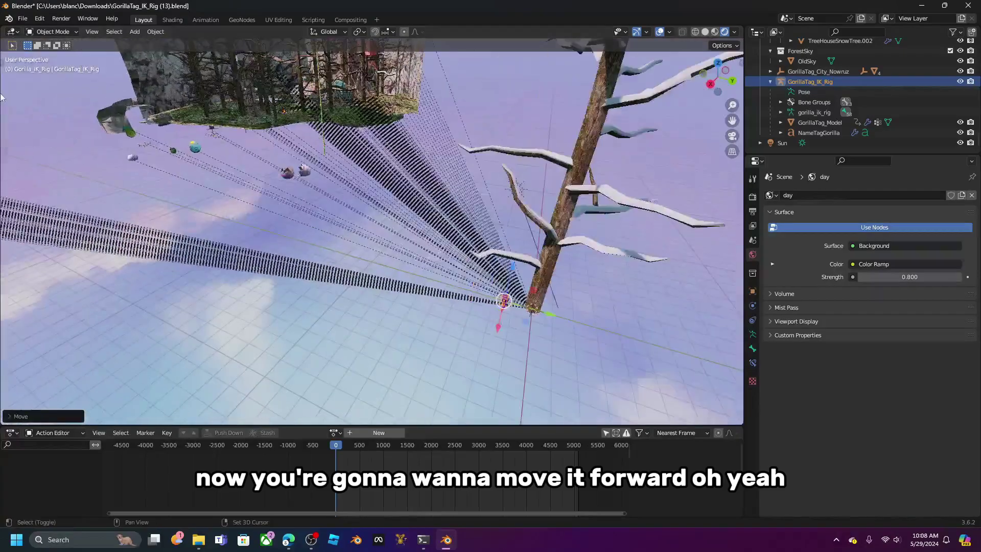
Move the gorilla rig away from the stray tree and over to the forest map
click(3, 62)
middle_drag(215, 155, 511, 383)
drag(498, 204, 358, 249)
middle_drag(220, 132, 285, 142)
click(22, 18)
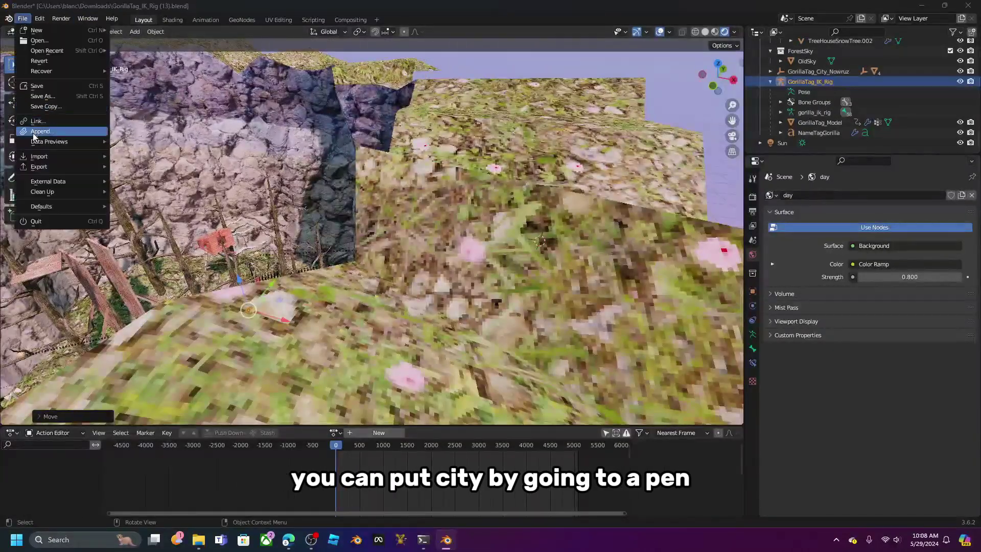
click(34, 132)
click(258, 211)
click(371, 377)
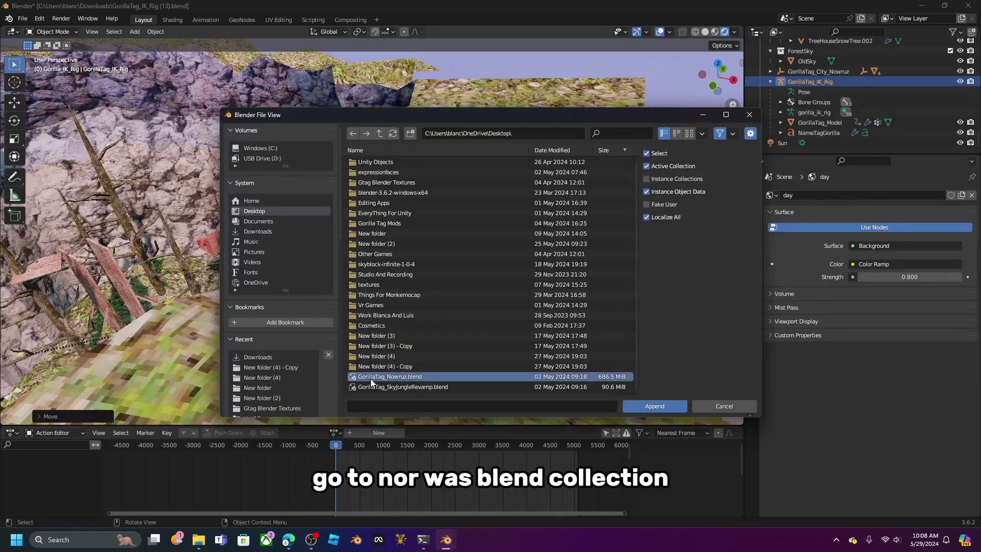
double_click(370, 379)
double_click(370, 202)
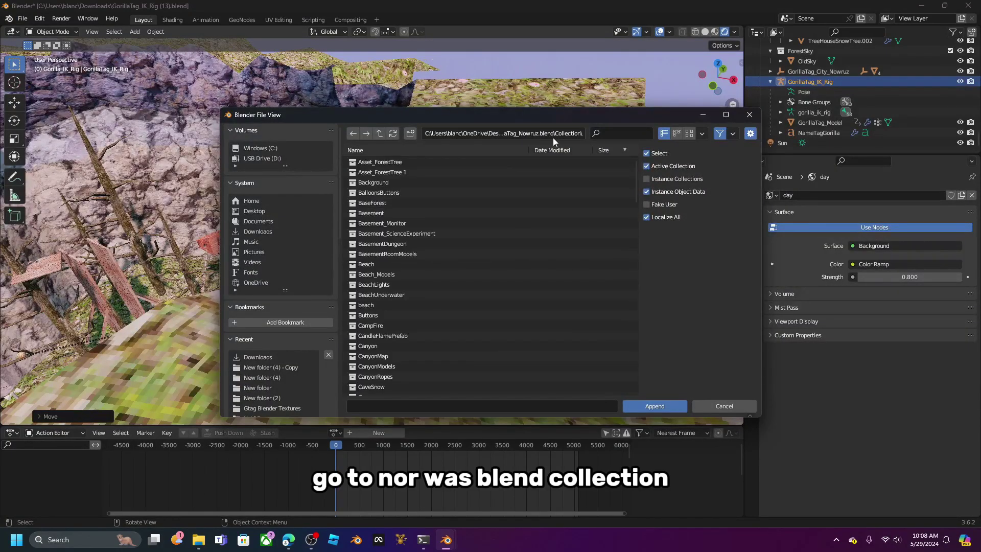
click(757, 118)
Move the gorilla rig along the X and Y axes past the rock wall toward the grassy passage beside the forest
shift+middle_drag(224, 276, 424, 207)
drag(448, 227, 216, 207)
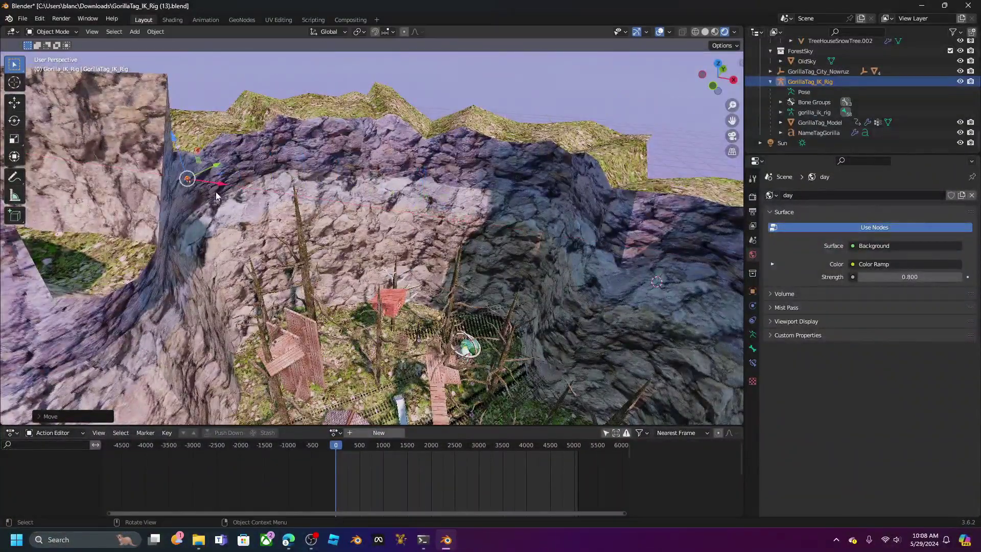
drag(216, 167, 82, 223)
Adjust the gorilla rig's height along Z and move it about -7.6 m along Y within the grassy passage
scroll(123, 247, up, 3)
shift+middle_drag(125, 247, 537, 154)
key(g)
key(z)
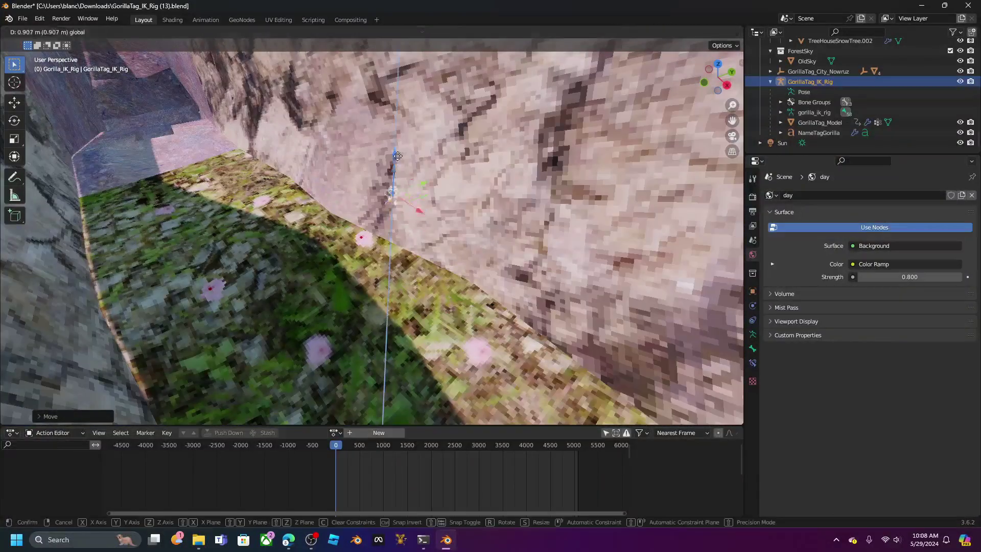
key(y)
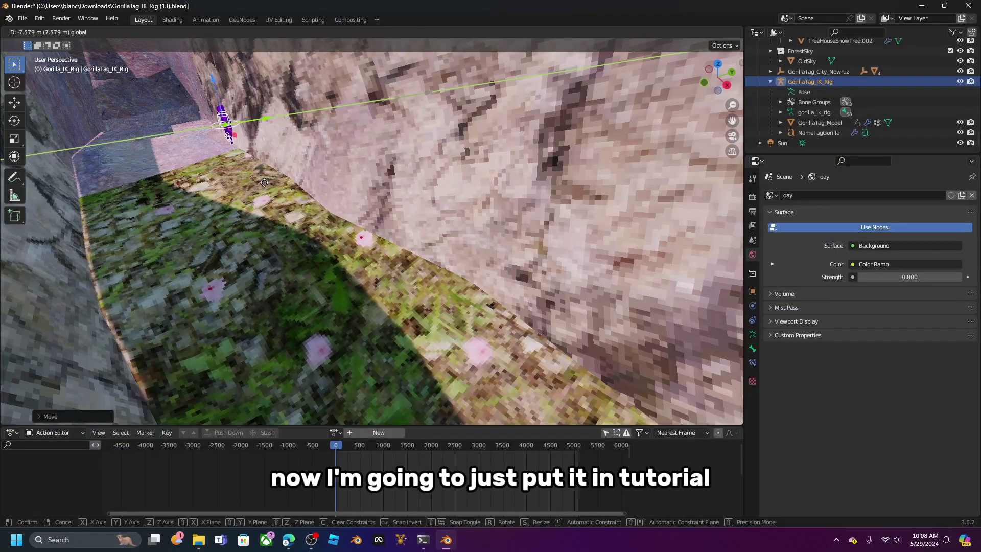
click(260, 174)
Rotate the gorilla rig on the grass so it faces out along the passage between the rock walls
scroll(255, 166, up, 5)
middle_drag(255, 165, 348, 254)
scroll(359, 189, up, 2)
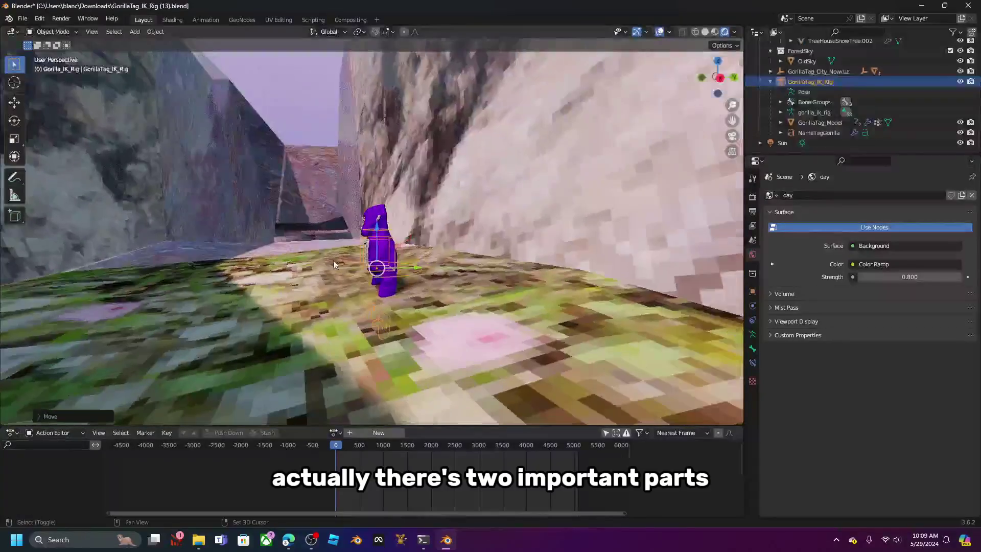
click(15, 121)
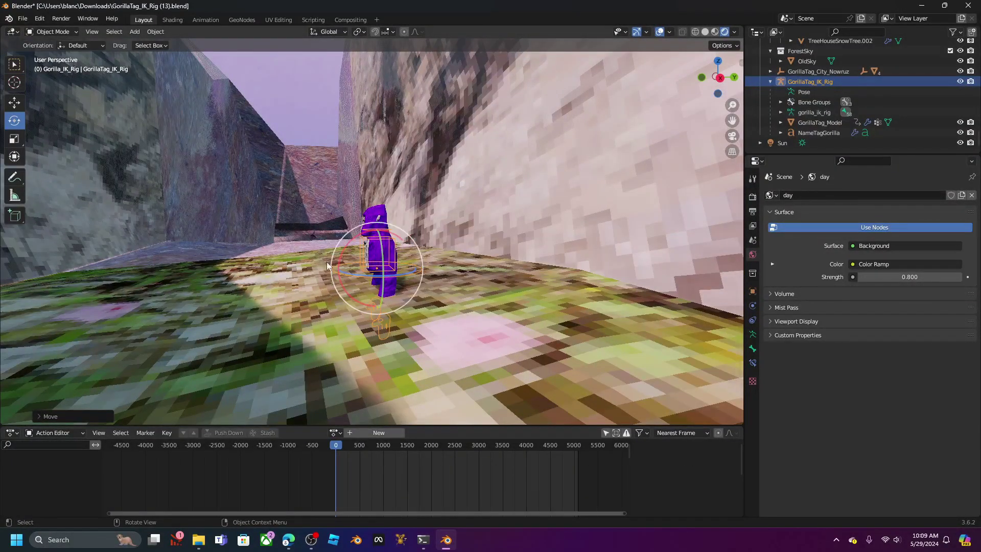
mouse_move(359, 275)
mouse_down()
mouse_move(394, 279)
mouse_move(390, 293)
mouse_move(253, 274)
mouse_move(354, 273)
mouse_up()
click(14, 103)
key(KP_Decimal)
middle_drag(354, 273, 341, 289)
Enter Pose Mode and rotate and move the right hand controller so the hand rests flat on the grass
key(ctrl+Tab)
click(318, 291)
drag(318, 252, 358, 224)
click(14, 121)
drag(316, 292, 353, 266)
click(14, 103)
drag(318, 222, 319, 270)
Rotate the left hand controller so that hand also rests flat on the grass
click(688, 46)
click(436, 335)
click(15, 121)
drag(434, 286, 433, 256)
click(15, 103)
Shift the torso controller slightly along Y so the body is centred between the two hands
click(375, 214)
mouse_move(376, 215)
middle_down()
mouse_move(258, 154)
mouse_move(358, 214)
middle_up()
drag(412, 243, 419, 241)
middle_drag(419, 241, 332, 256)
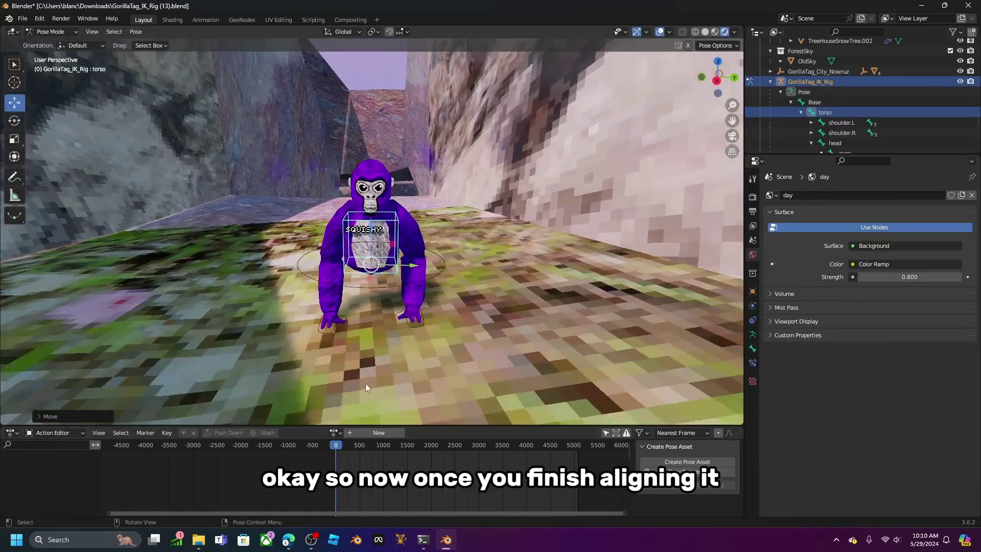
Zoom in the animation area's frame range and change the Action Editor to the Timeline editor
scroll(333, 488, up, 10)
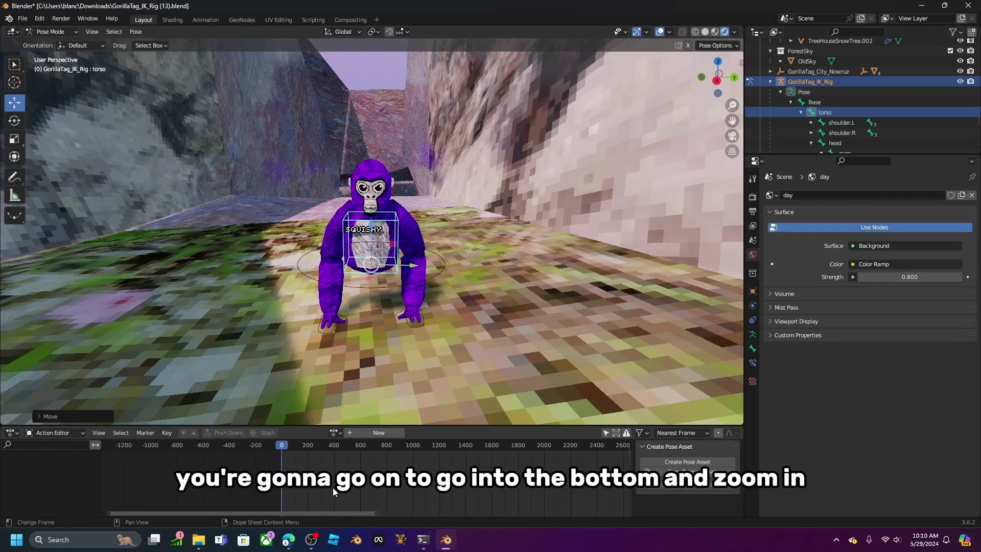
scroll(492, 478, up, 3)
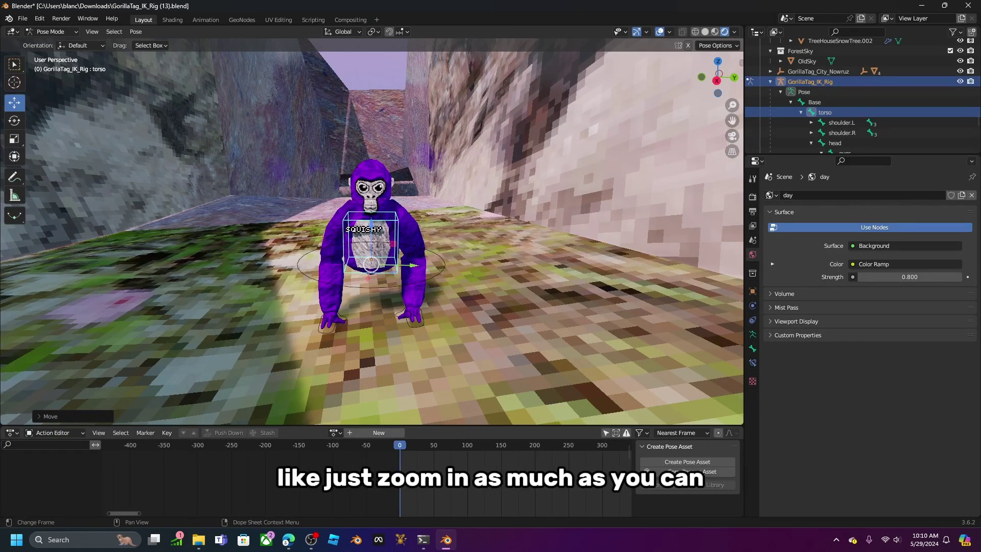
scroll(393, 486, up, 8)
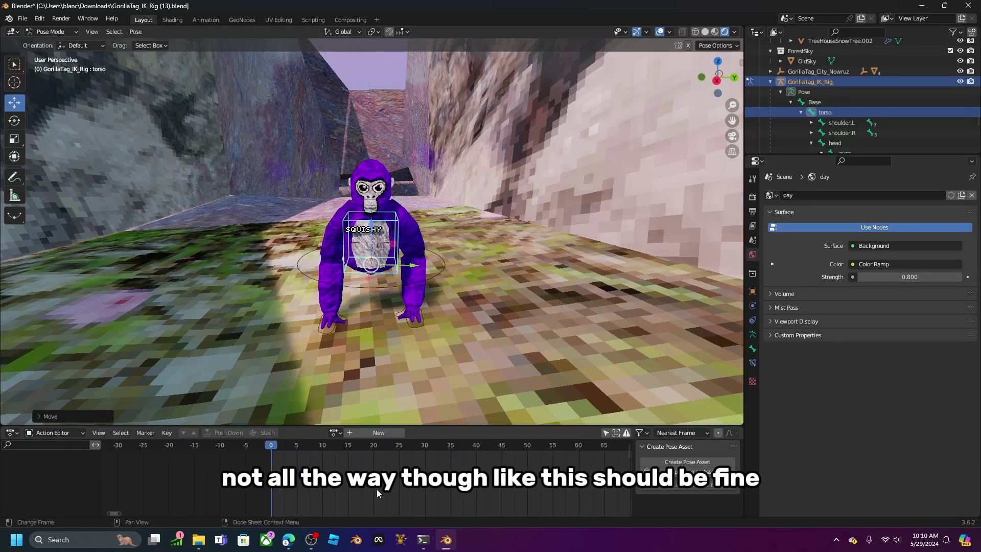
click(12, 435)
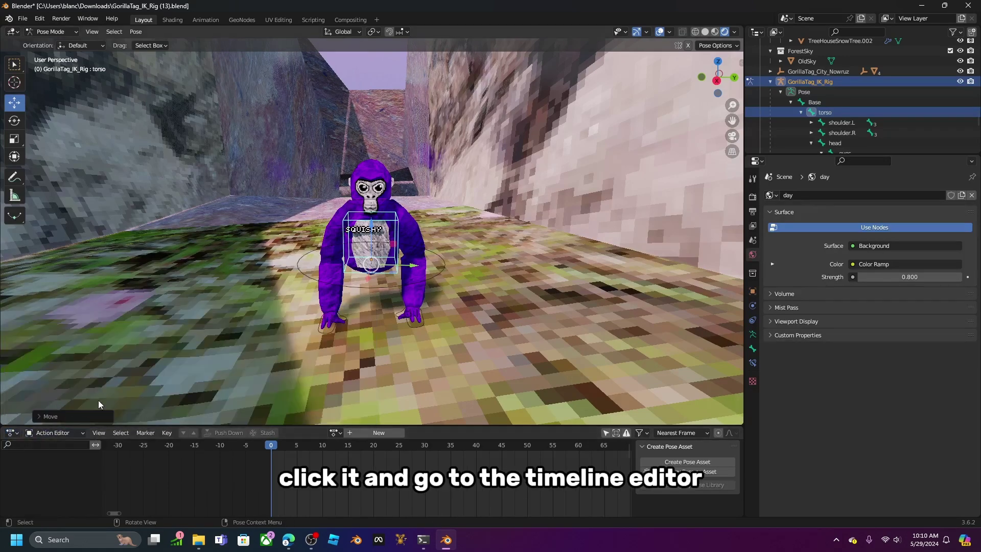
click(12, 434)
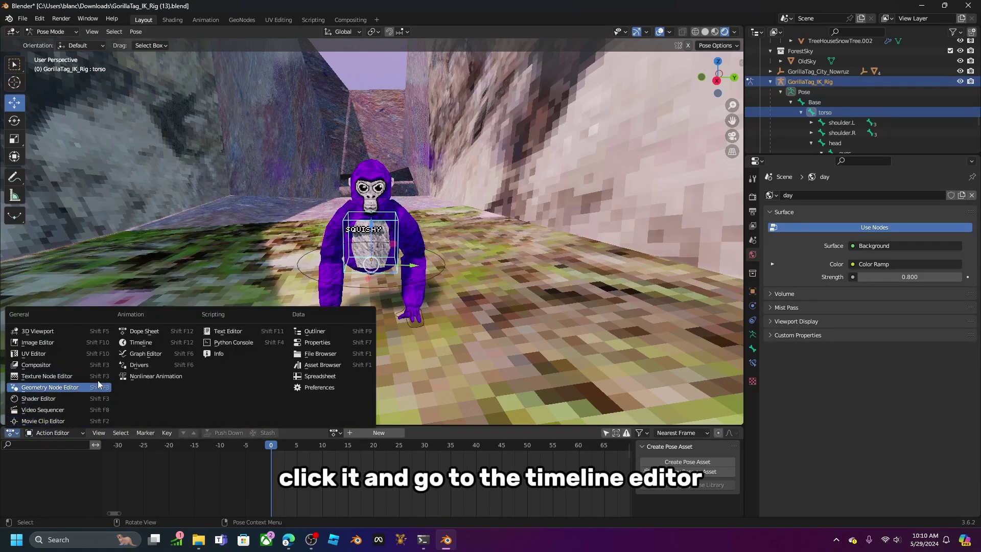
click(140, 342)
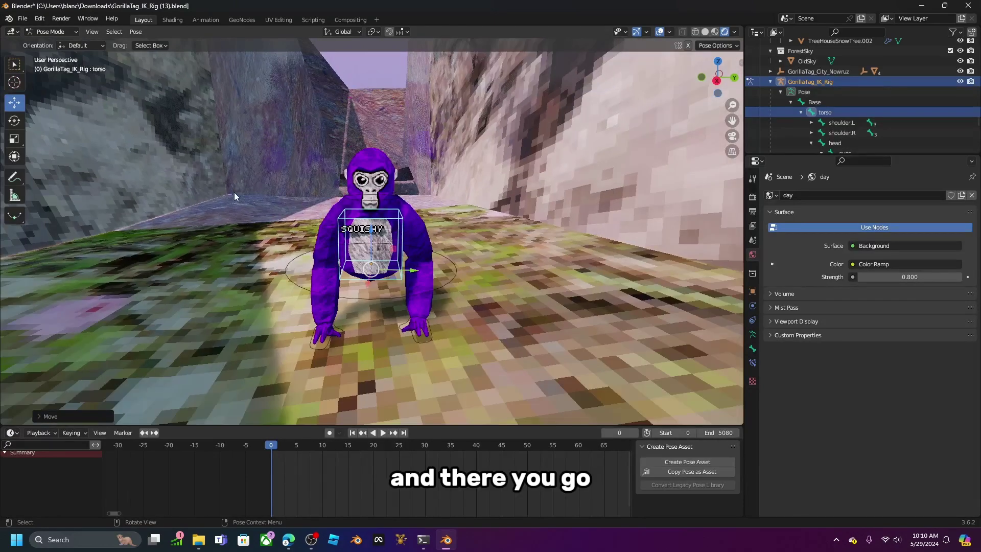
Try rotating the right hand controller with X-axis mirroring on, and undo the hand changes
middle_drag(234, 196, 407, 213)
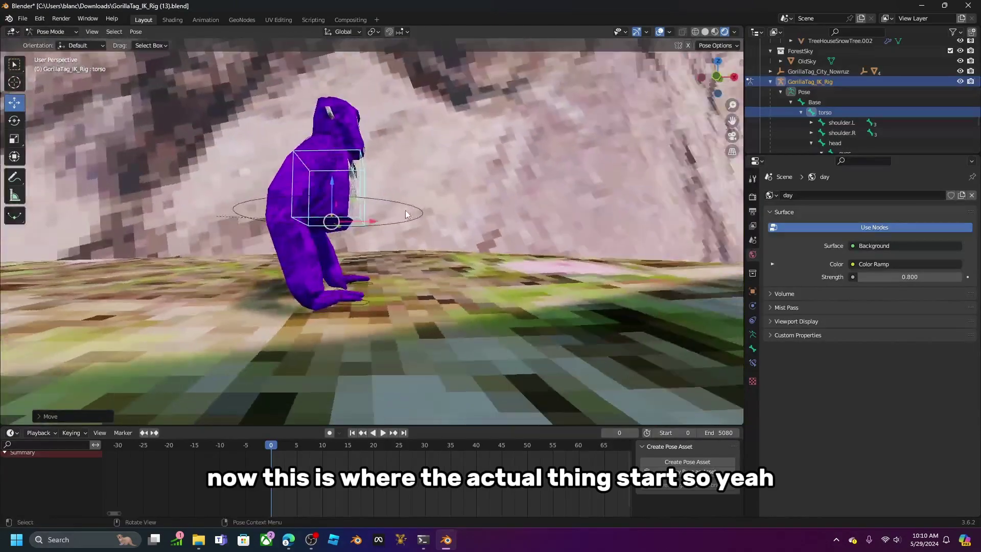
click(340, 306)
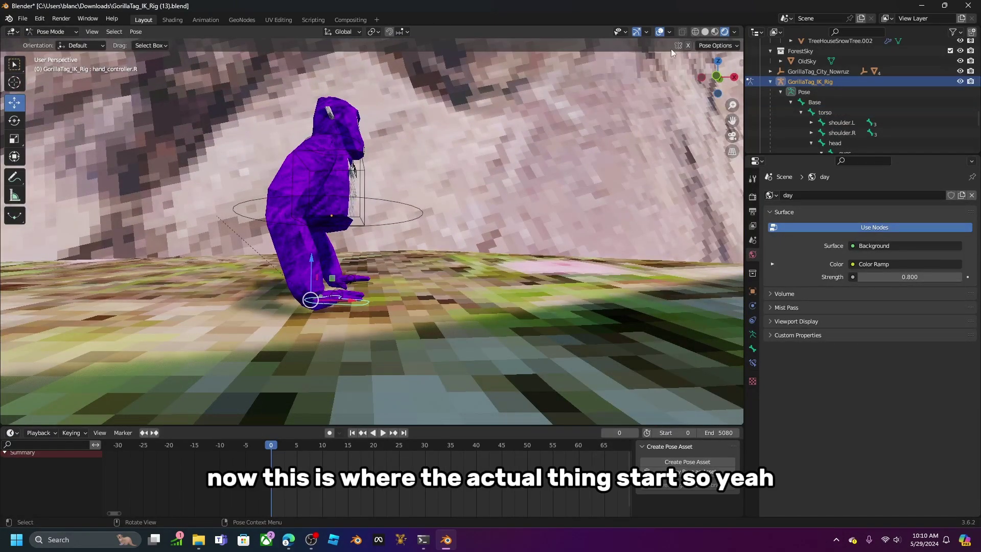
click(23, 120)
drag(324, 267, 347, 276)
middle_drag(552, 204, 438, 203)
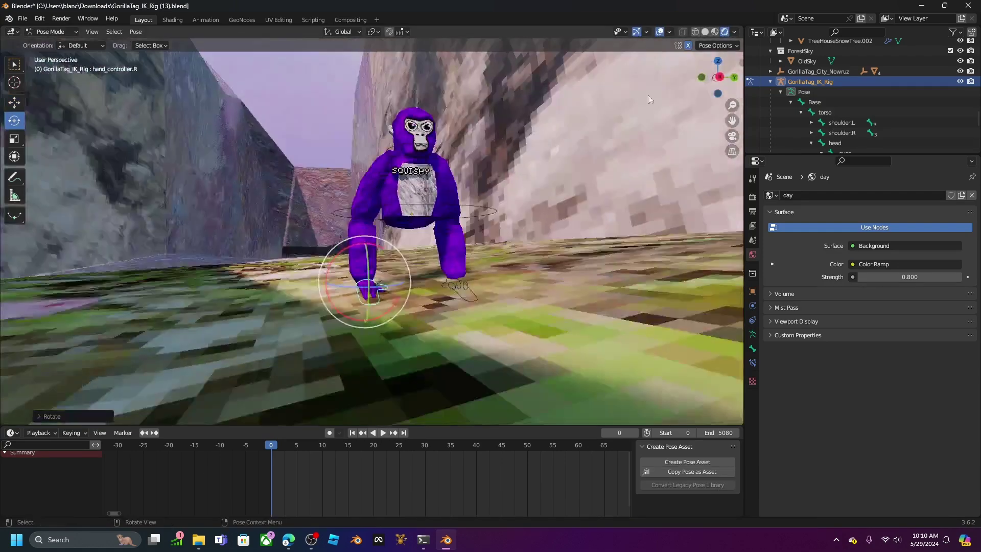
middle_drag(660, 76, 505, 241)
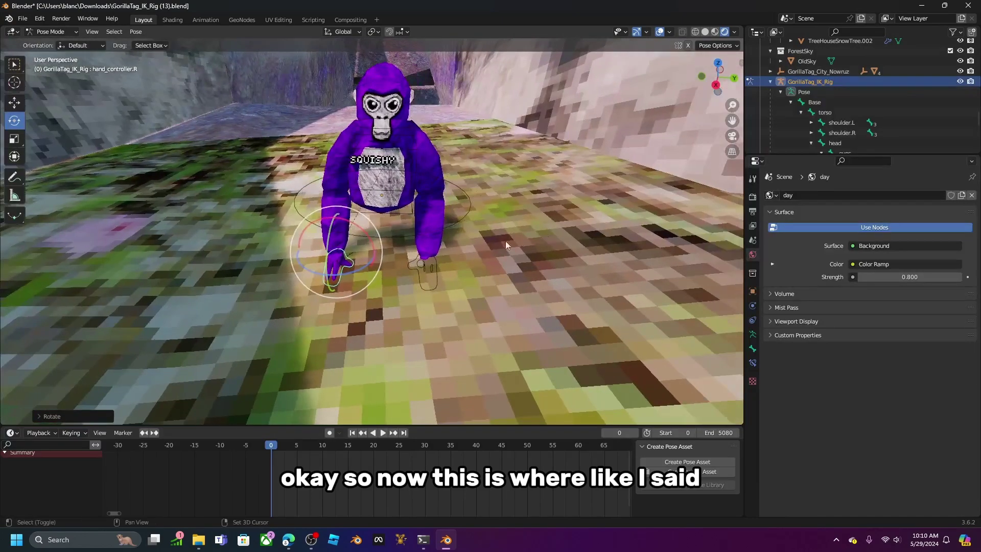
click(424, 300)
click(434, 296)
key(ctrl+z)
key(ctrl+z)
key(ctrl+z)
key(ctrl+z)
Turn on auto keying and nudge the torso, right hand and left hand controllers to keyframe them at frame 0
middle_drag(468, 225, 402, 184)
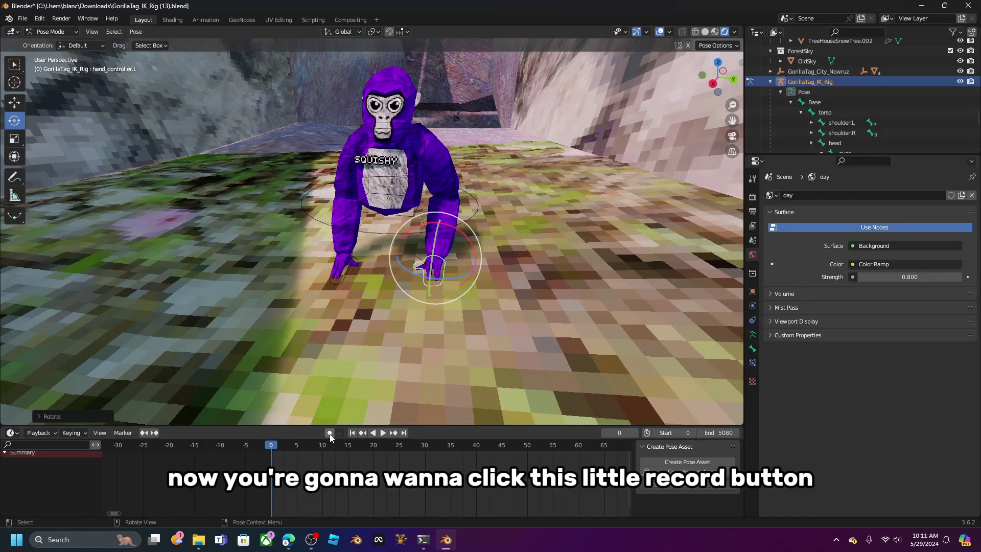
middle_drag(127, 221, 180, 227)
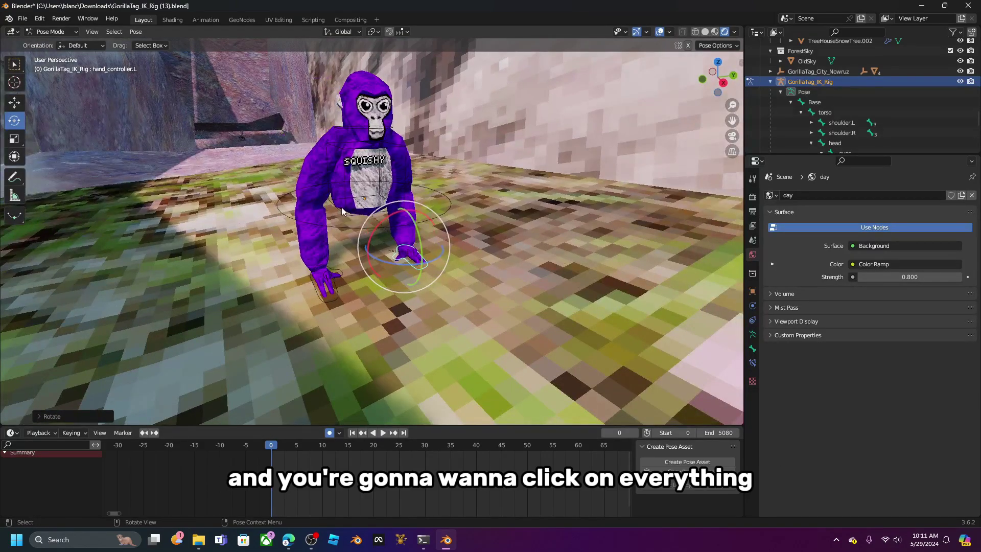
click(339, 209)
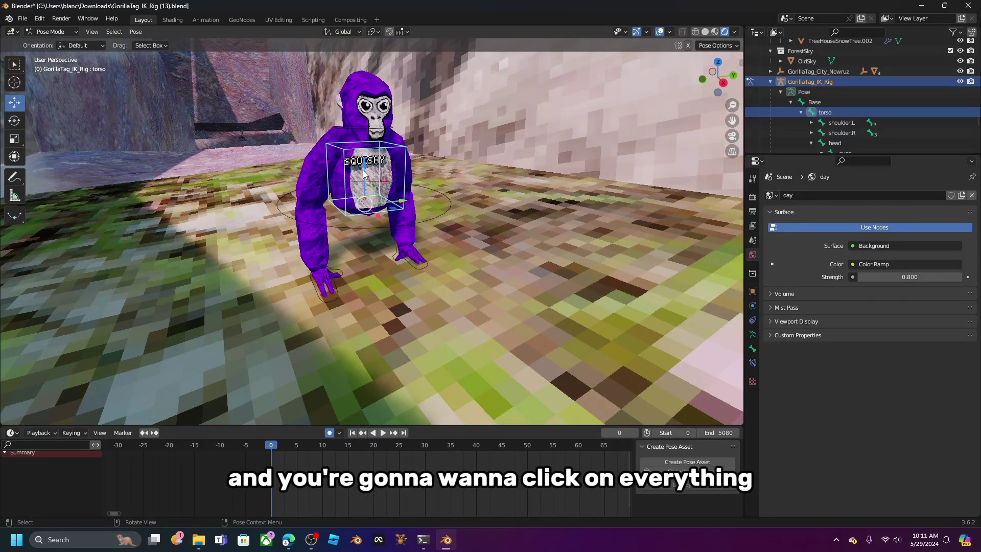
drag(363, 173, 350, 192)
click(336, 286)
drag(318, 237, 318, 239)
click(399, 265)
drag(407, 223, 400, 221)
Nudge the head controller vertically to keyframe it at frame 0, and set the move's Z value to 0 m
drag(362, 95, 361, 97)
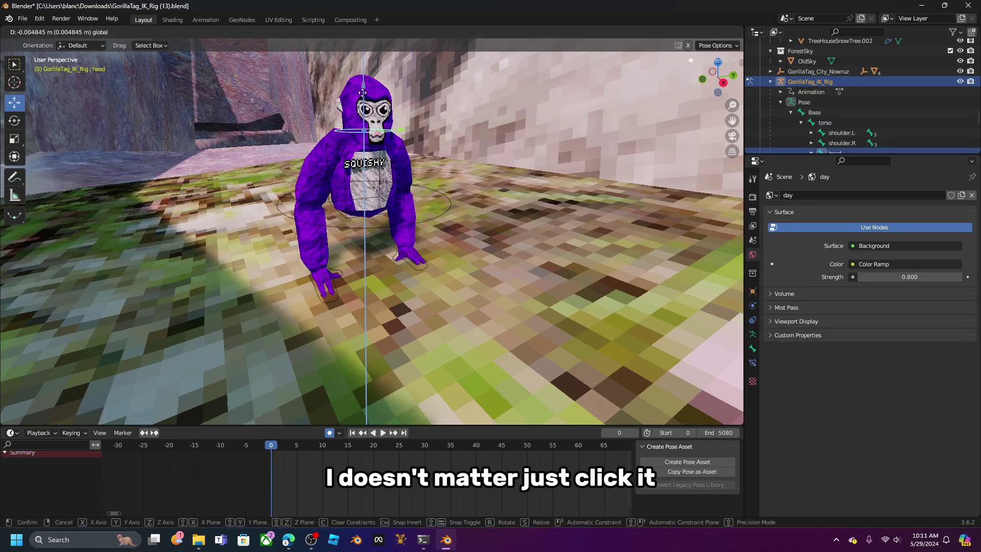
click(82, 416)
click(114, 379)
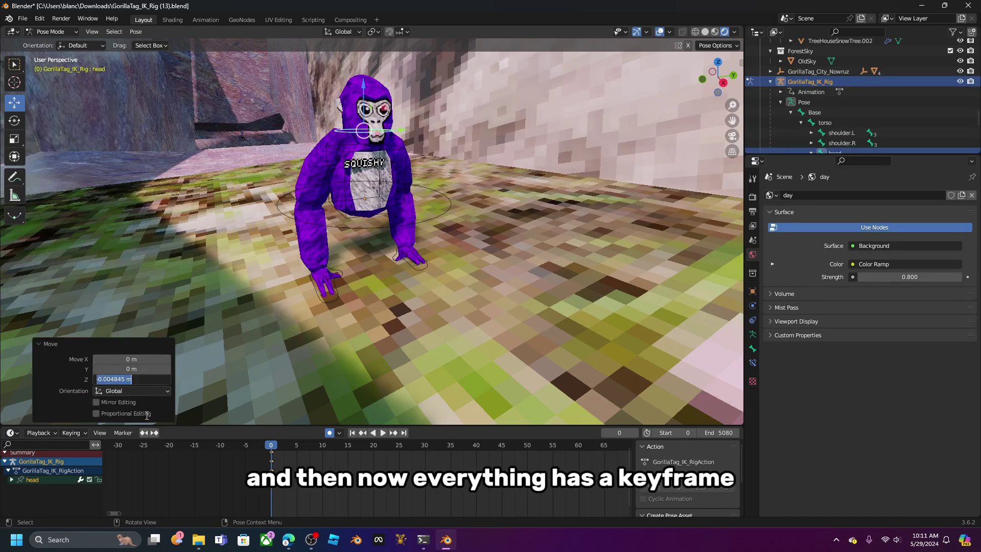
key(Return)
Go to frame 10 and raise the right hand controller to record a trial keyframe
scroll(180, 413, up, 4)
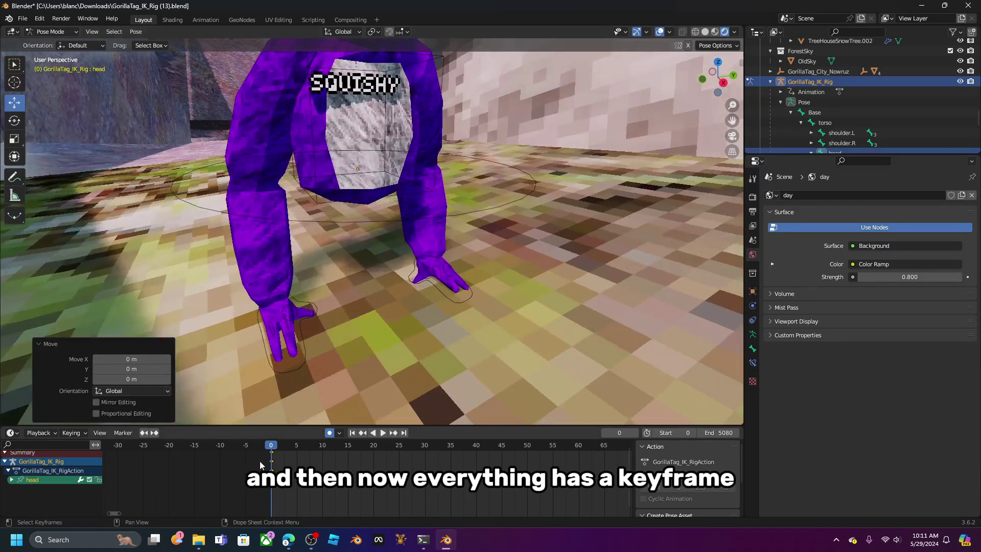
scroll(278, 470, up, 4)
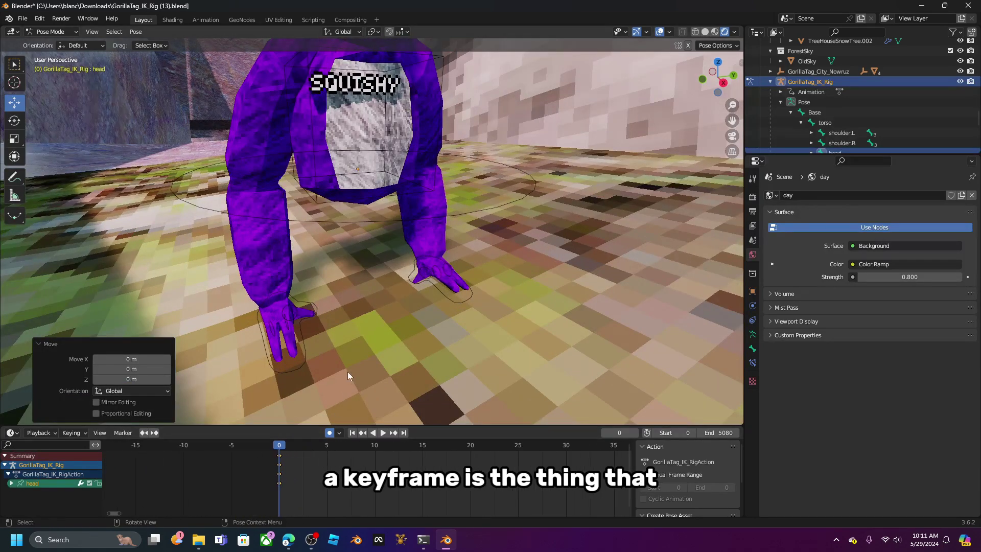
scroll(333, 288, down, 4)
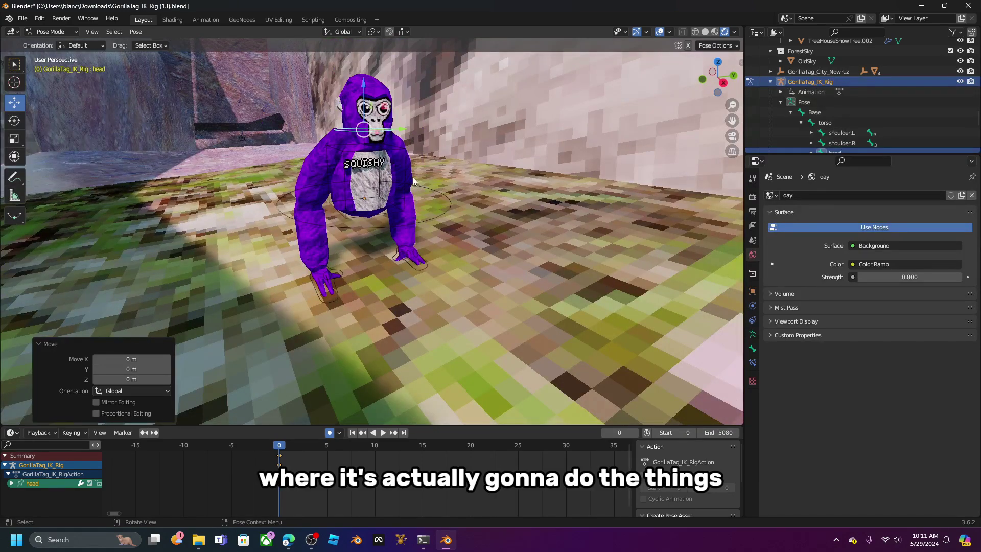
click(337, 294)
middle_drag(395, 307, 354, 405)
middle_drag(358, 316, 384, 261)
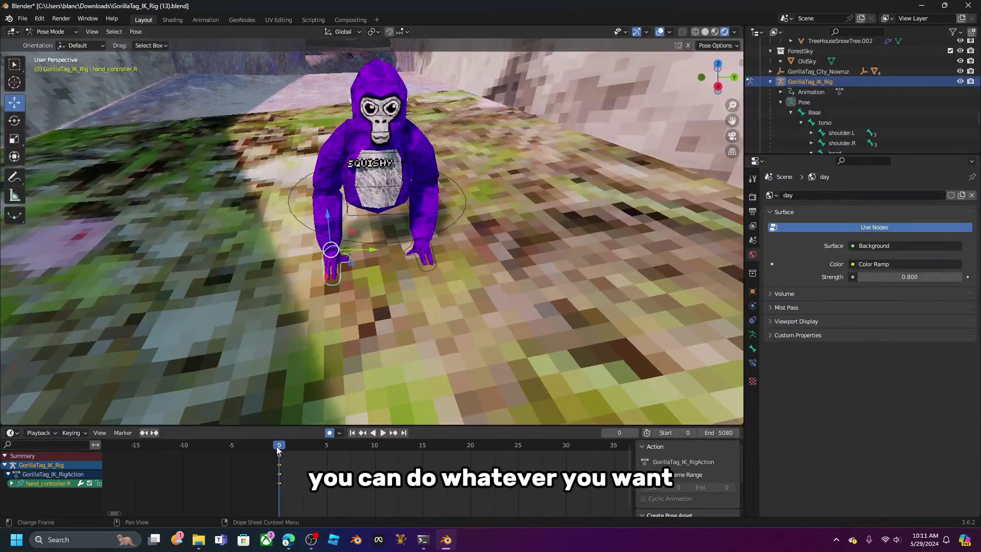
key(space)
middle_drag(363, 403, 355, 391)
key(g)
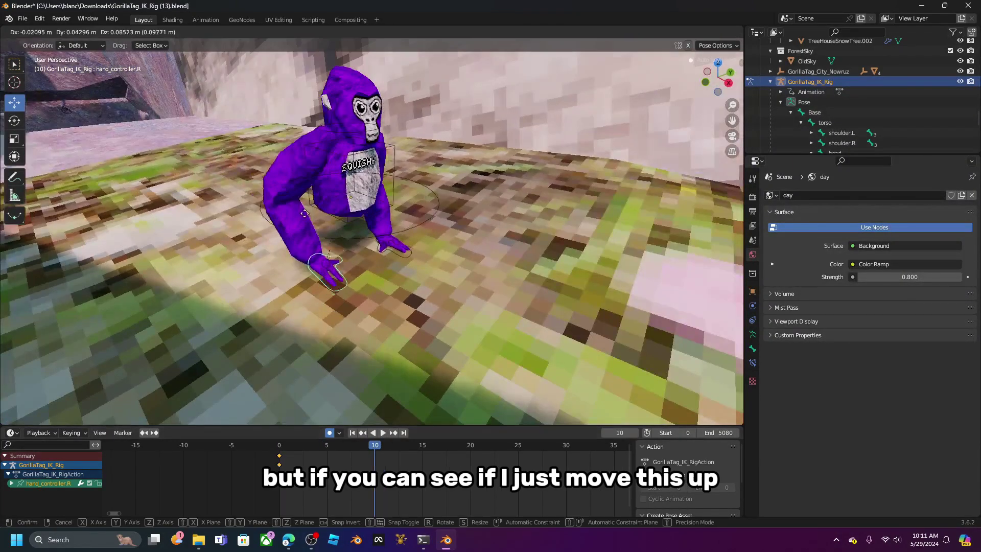
click(342, 373)
Play the trial arm movement from the start, stop playback, and undo the right hand's frame 10 move
drag(393, 458, 160, 479)
key(space)
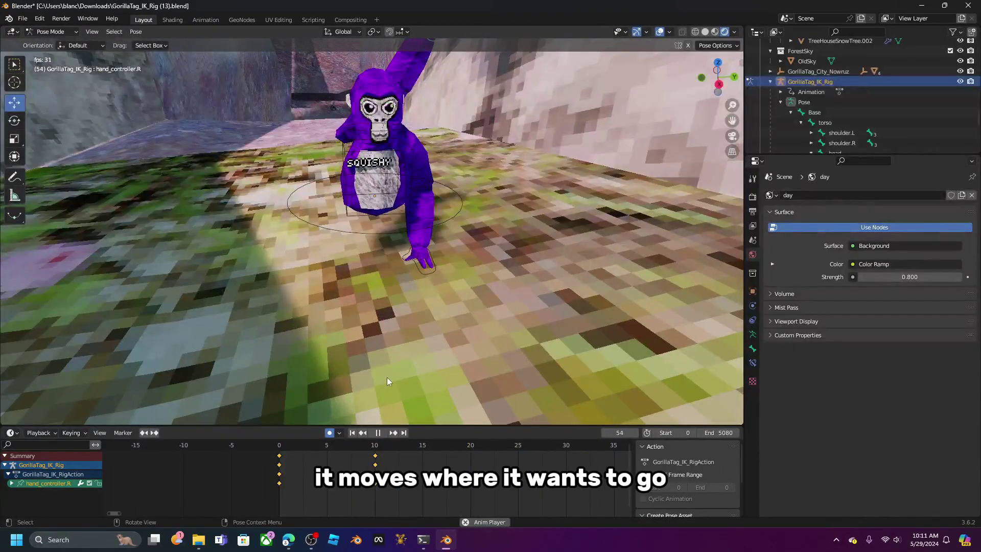
click(376, 433)
key(ctrl+z)
key(ctrl+z)
Set the current frame to 5 and view the gorilla from the side
middle_drag(329, 333, 413, 272)
drag(376, 447, 321, 458)
key(space)
middle_drag(328, 388, 343, 244)
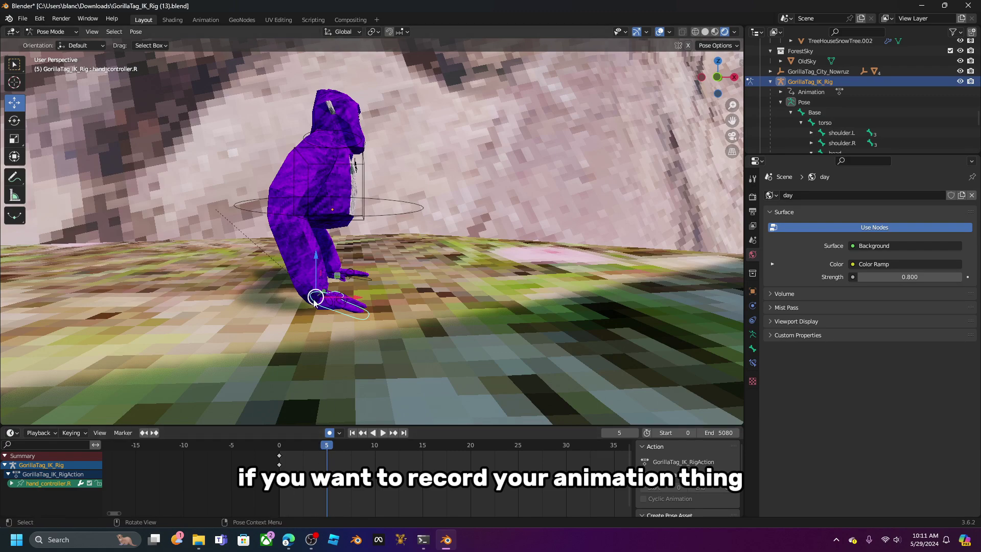
Try raising the right hand controller about 0.3 m along Z at frame 5, and undo the move
drag(313, 255, 338, 203)
middle_drag(339, 203, 369, 236)
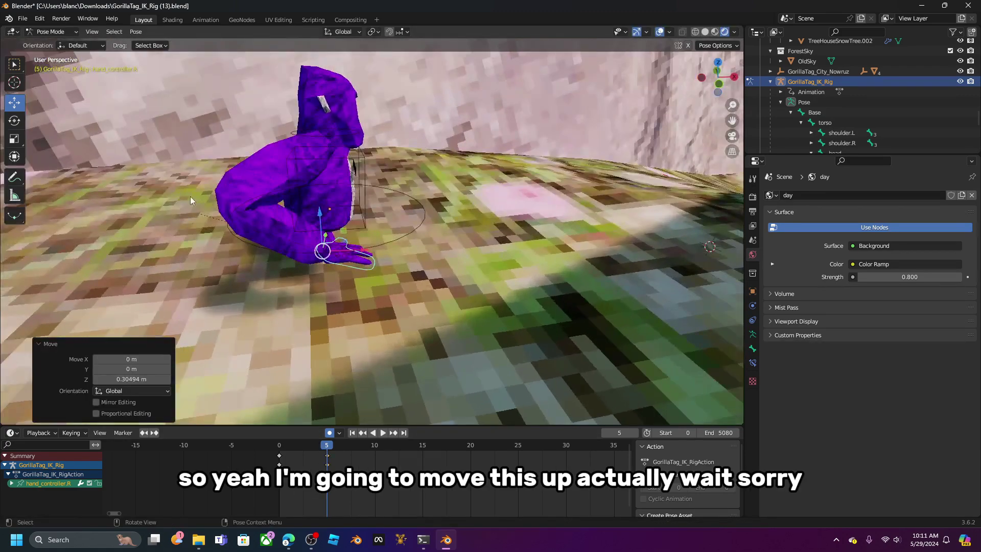
key(ctrl+z)
At frame 5, rotate the right hand controller so the fingers point down and back, and move it up and forward
middle_drag(437, 339, 425, 302)
click(14, 121)
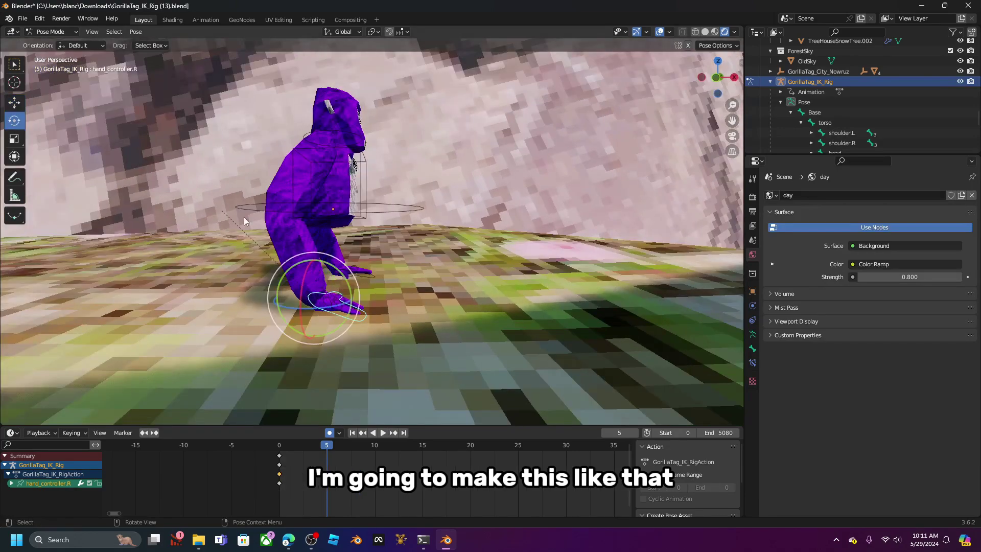
drag(348, 269, 323, 368)
drag(348, 297, 367, 285)
drag(332, 259, 332, 197)
drag(378, 238, 390, 238)
Rotate the torso controller slightly at frame 5 so the body leans forward
click(344, 199)
click(360, 188)
middle_drag(361, 189, 363, 221)
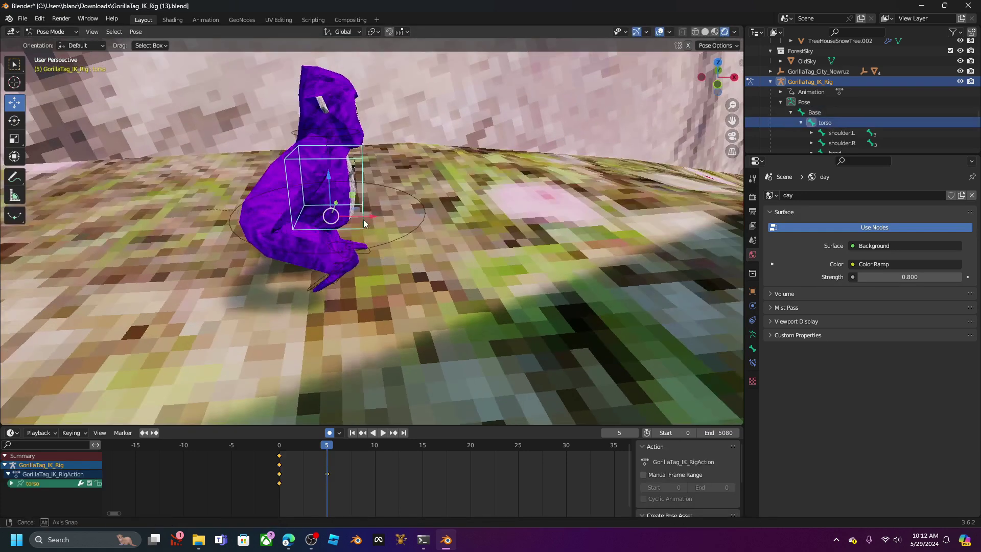
click(16, 120)
drag(361, 191, 365, 195)
Rotate the head controller slightly at frame 5 so the gorilla looks up again
click(351, 134)
middle_drag(351, 134, 317, 134)
drag(380, 116, 373, 111)
middle_drag(354, 154, 383, 144)
Move the torso controller slightly forward along X at frame 5
click(365, 191)
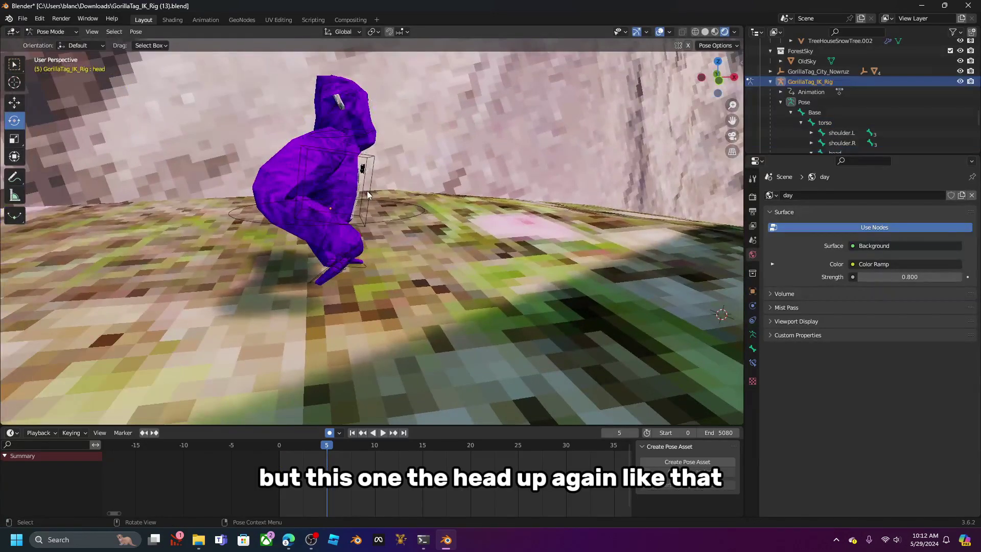
click(370, 191)
middle_drag(382, 193, 374, 187)
click(14, 102)
drag(346, 216, 350, 216)
Play the animation from frame 0 to check the first arm movement, and stop playback
drag(333, 446, 279, 450)
key(space)
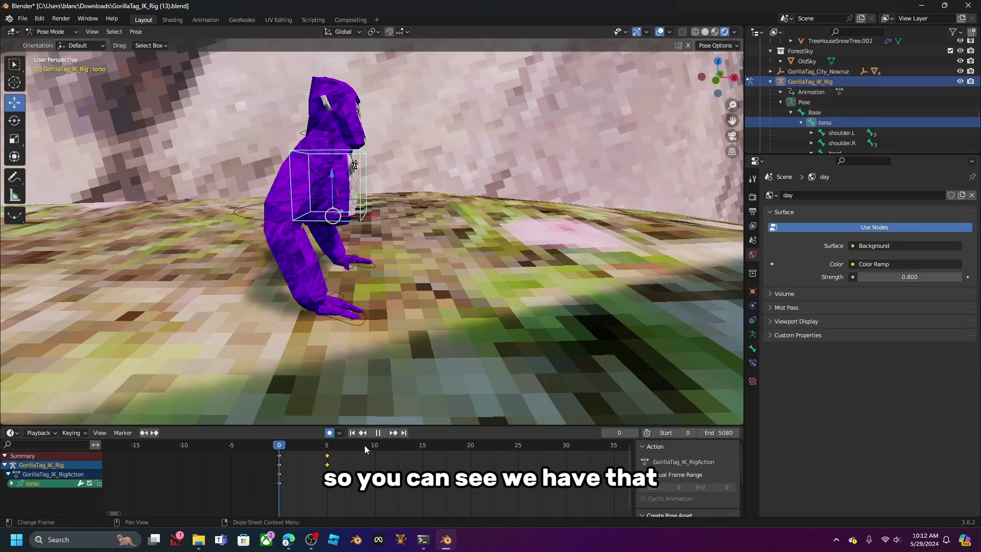
click(382, 432)
At frame 10, rotate the right hand controller about -155° around Y and fine-tune its angle so the fingers point forward
drag(403, 447, 372, 454)
click(317, 280)
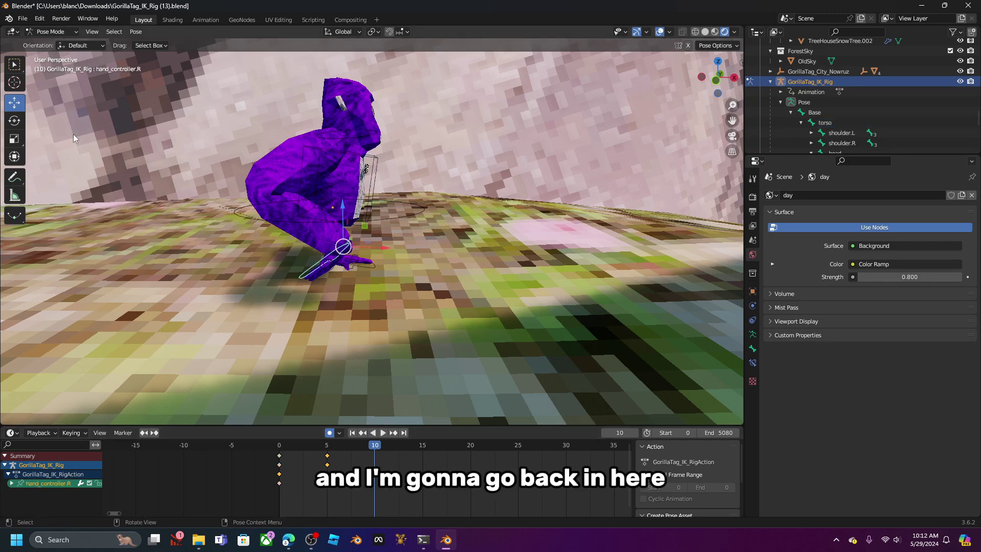
click(14, 123)
drag(377, 227, 271, 250)
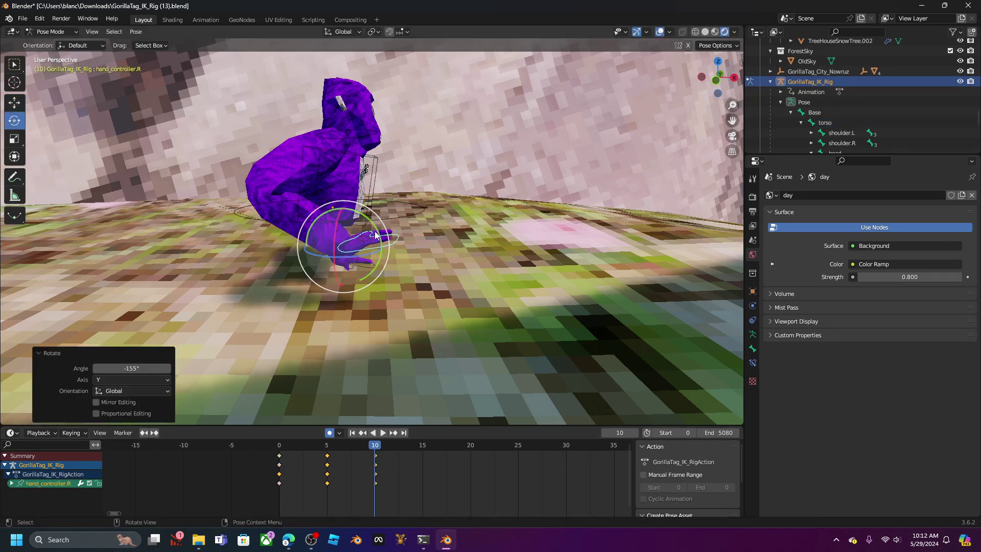
drag(380, 241, 432, 249)
Lower the right hand controller to the ground and move it forward along X in front of the body at frame 10
click(14, 106)
drag(391, 207, 414, 266)
middle_drag(414, 267, 390, 285)
drag(409, 309, 424, 310)
middle_drag(420, 305, 276, 309)
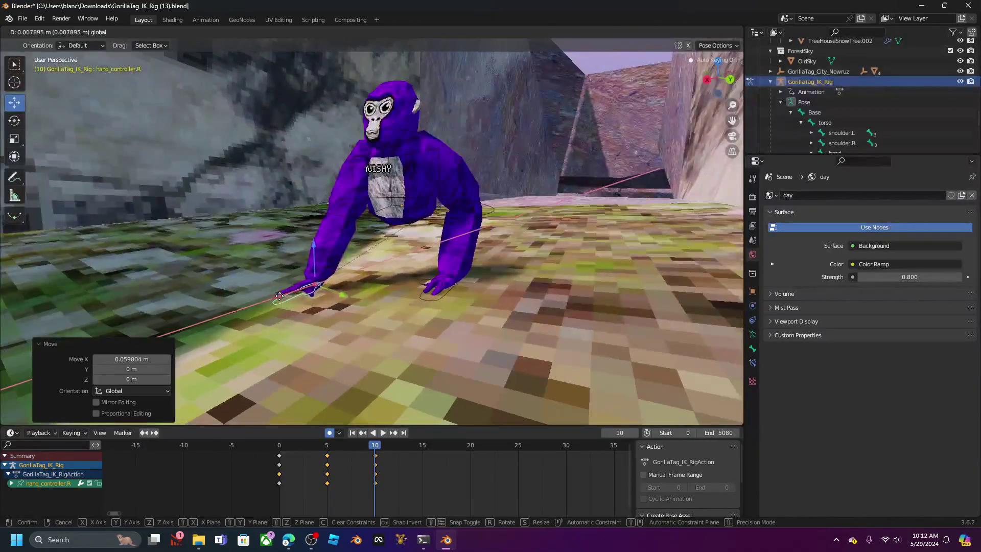
drag(280, 295, 273, 298)
middle_drag(273, 298, 320, 311)
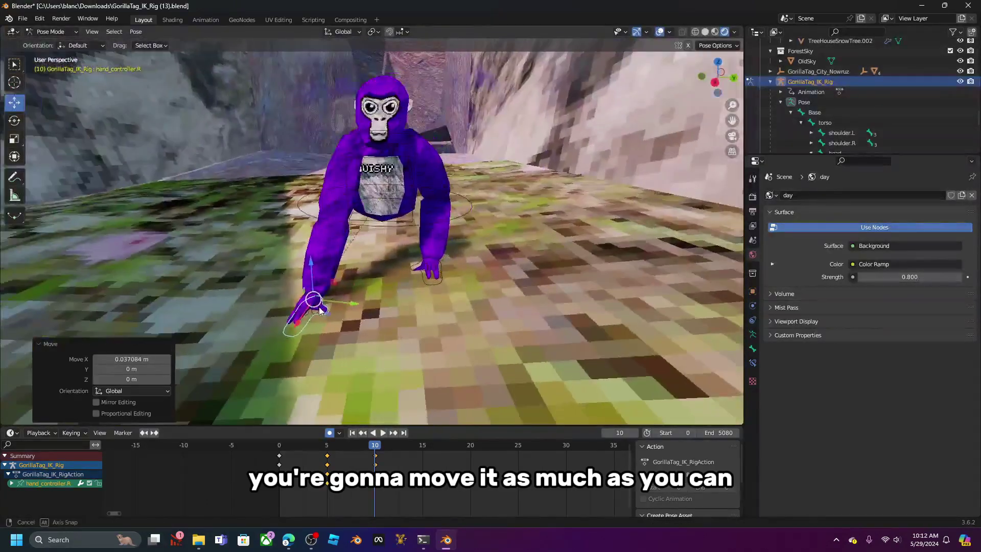
At frame 10, move the torso controller about 0.26 m forward along X and raise it slightly
click(366, 219)
mouse_move(366, 219)
middle_down()
mouse_move(389, 238)
mouse_move(373, 216)
middle_up()
key(g)
key(x)
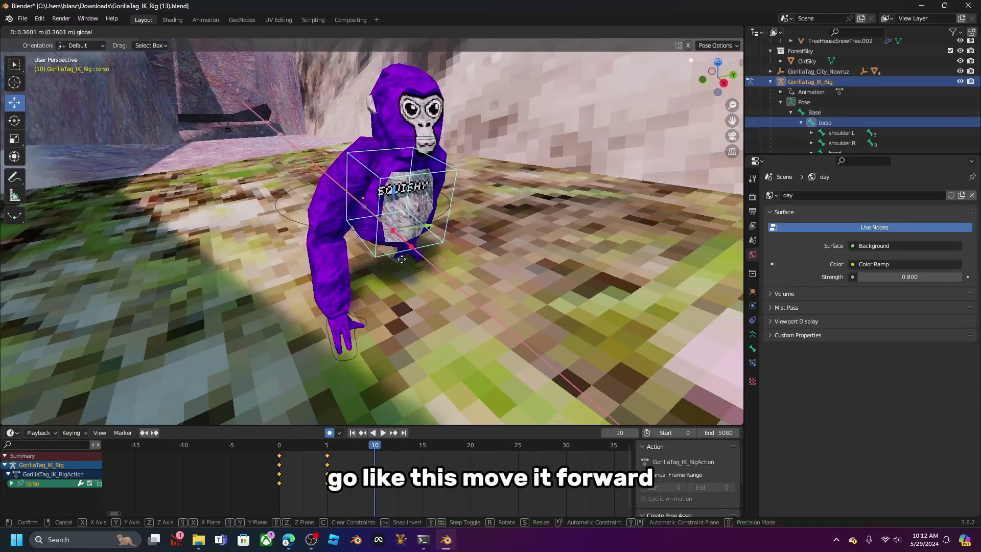
click(390, 255)
middle_drag(390, 255, 429, 259)
click(15, 123)
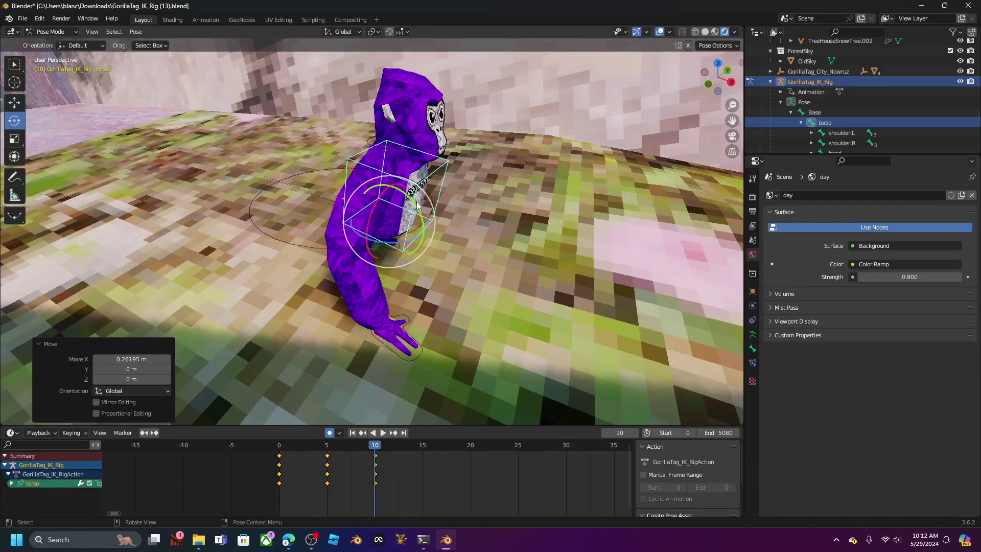
middle_drag(418, 209, 277, 114)
click(21, 101)
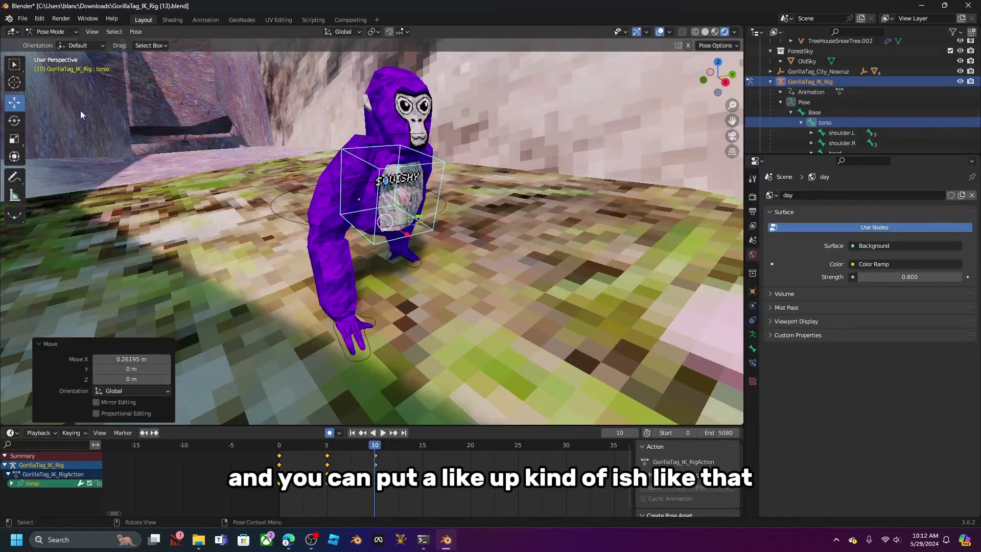
drag(386, 182, 386, 176)
middle_drag(389, 181, 353, 187)
Play the animation from frame 0 to check the right arm's step and the torso movement, and stop playback
click(372, 142)
middle_drag(370, 145, 179, 108)
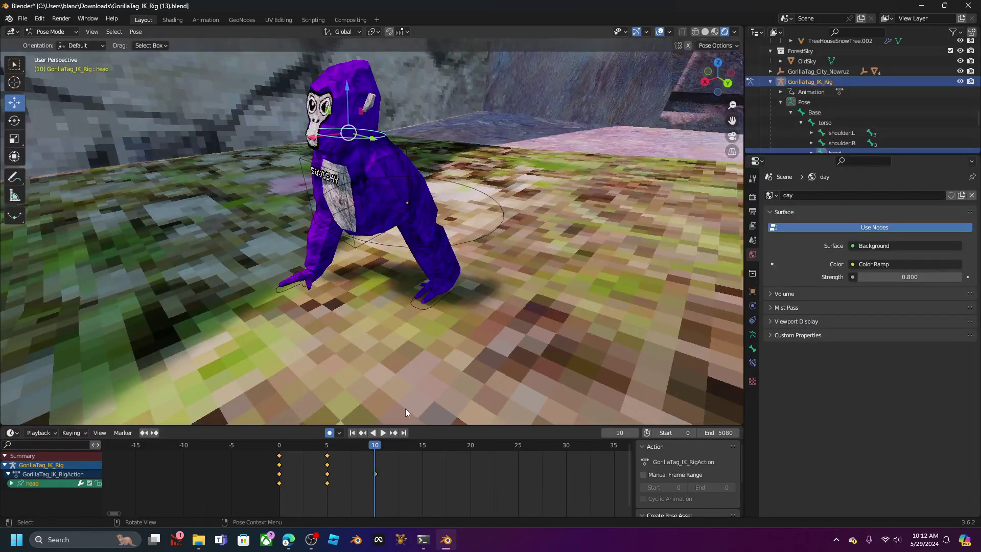
drag(368, 443, 235, 460)
key(space)
click(382, 433)
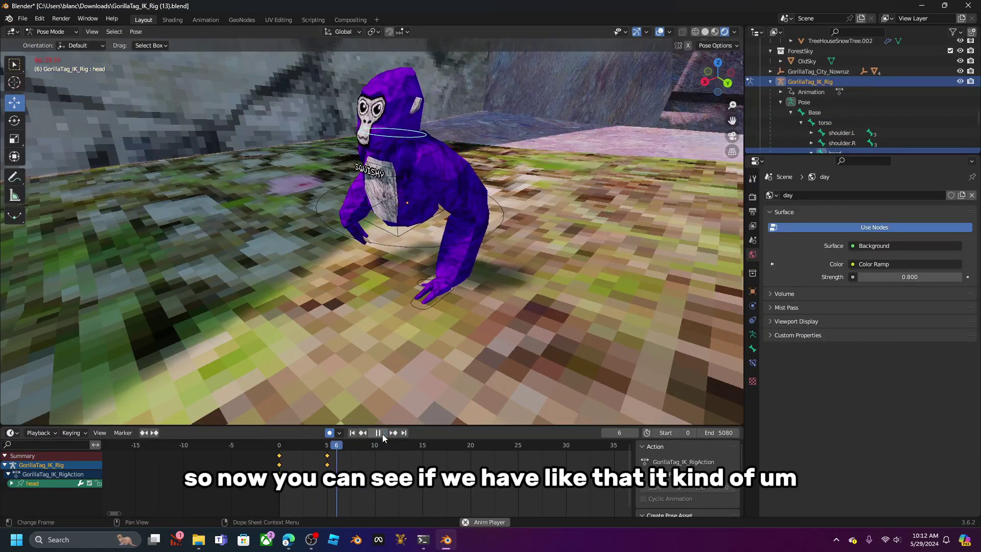
click(381, 434)
middle_drag(322, 281, 429, 293)
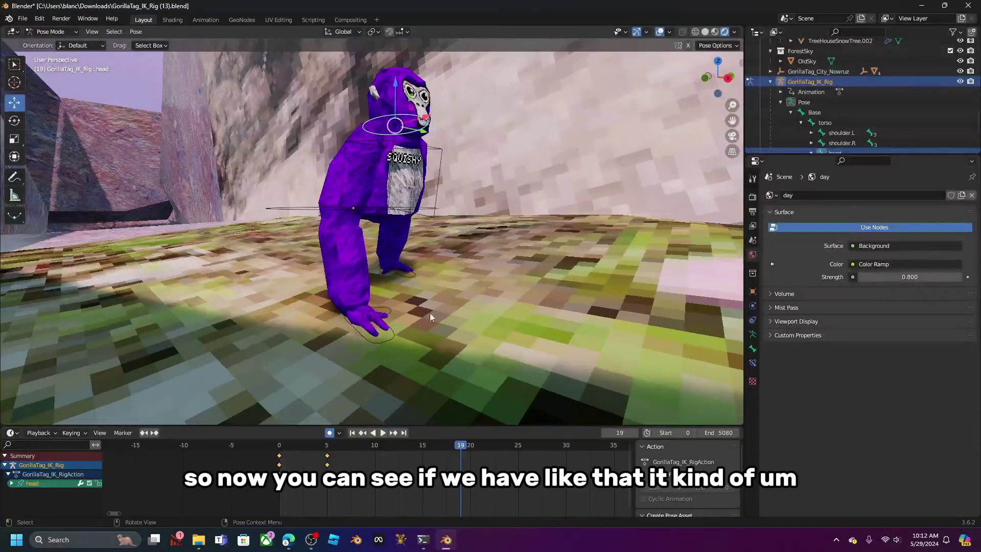
At frame 10, key the left hand controller by nudging it about 0.004 m along X
drag(456, 440, 378, 458)
middle_drag(388, 317, 328, 352)
click(422, 317)
click(425, 315)
middle_drag(425, 315, 397, 305)
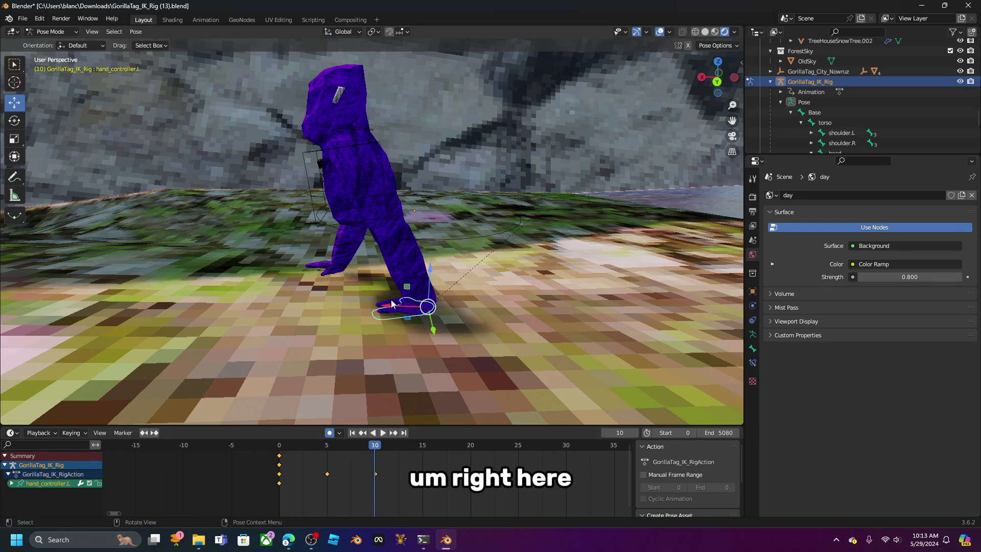
drag(391, 307, 398, 307)
key(space)
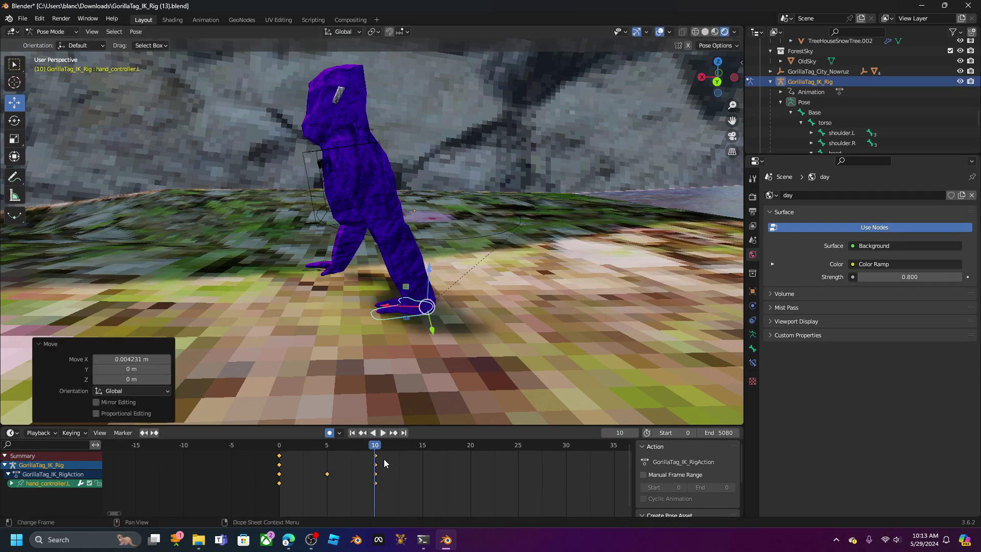
At frame 15, rotate the left hand controller around Y for the left arm's swing
drag(418, 449, 422, 448)
click(16, 129)
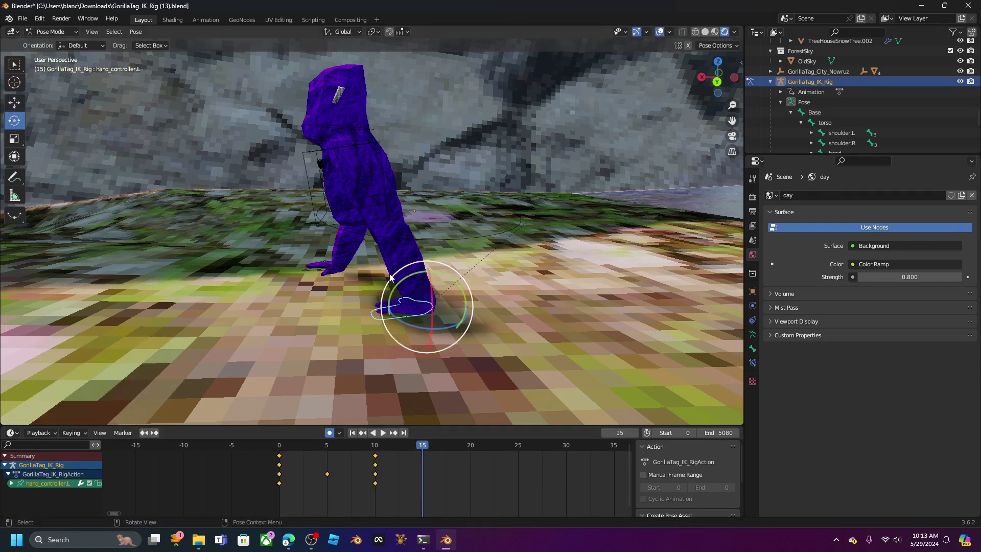
drag(403, 282, 404, 411)
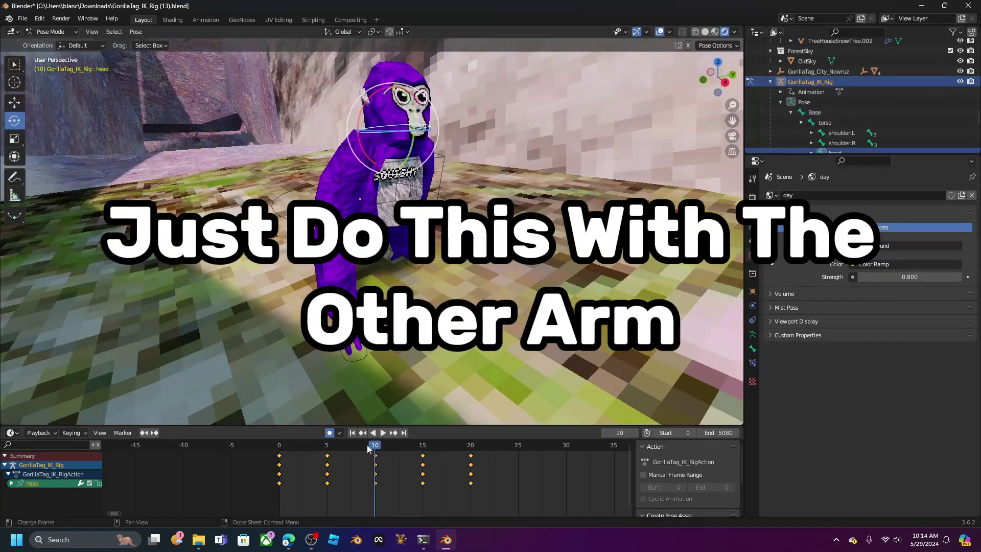
Continue the walk with alternating hand poses and matching torso moves and rotations, keyed every 5 frames up to frame 35
click(586, 446)
click(15, 102)
click(504, 446)
click(15, 121)
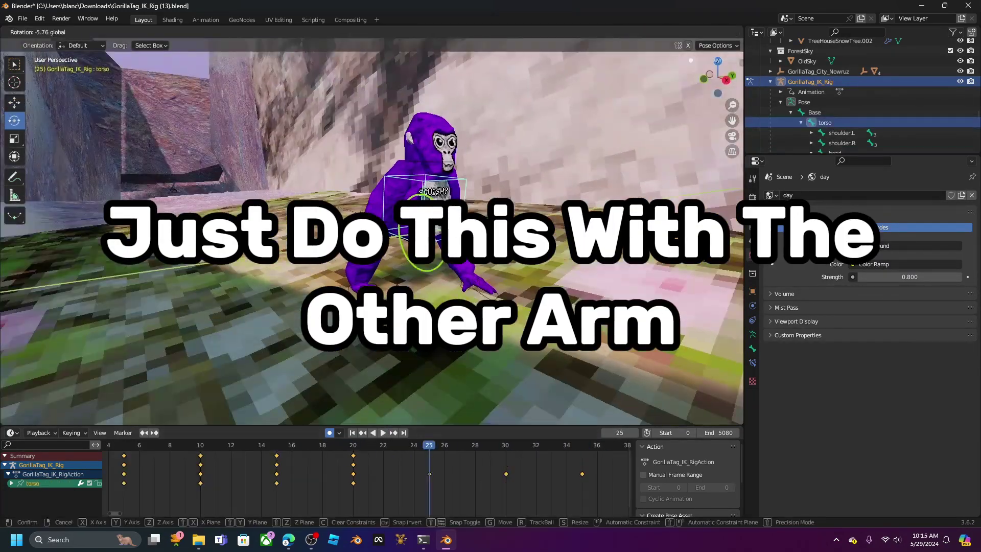
click(566, 446)
scroll(532, 455, down, 2)
click(190, 446)
click(382, 433)
click(15, 103)
click(524, 446)
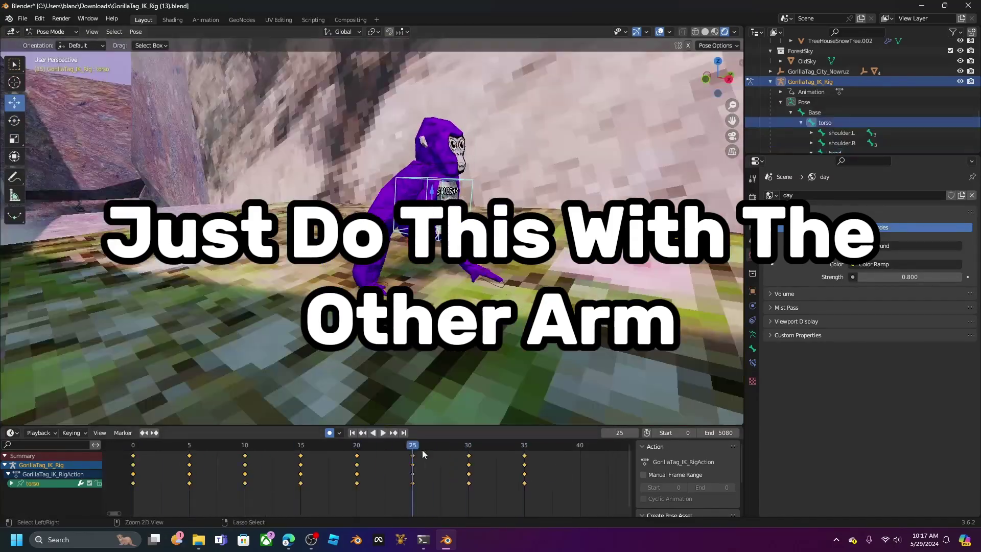
Extend the walk from frame 40 to frame 70 by moving and rotating the rig controllers every 5 frames
click(482, 445)
scroll(500, 455, down, 2)
click(501, 446)
click(436, 446)
click(14, 121)
click(15, 103)
click(501, 446)
click(533, 446)
middle_drag(439, 276, 460, 271)
click(599, 446)
click(14, 121)
click(14, 102)
scroll(379, 460, down, 3)
Play the whole walk animation from frame 0, following the gorilla through the forest, and return to frame 0
click(380, 432)
drag(475, 446, 462, 475)
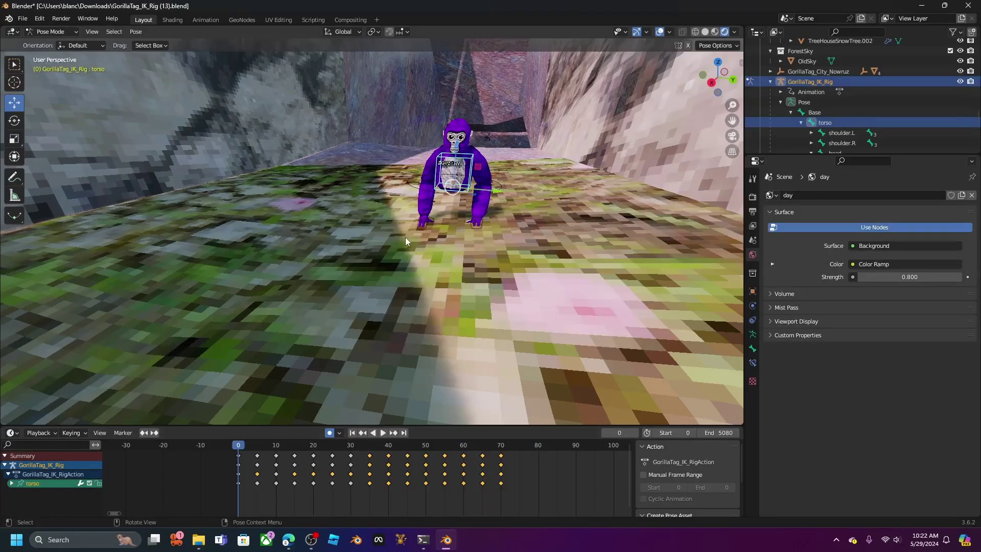
middle_drag(406, 237, 383, 383)
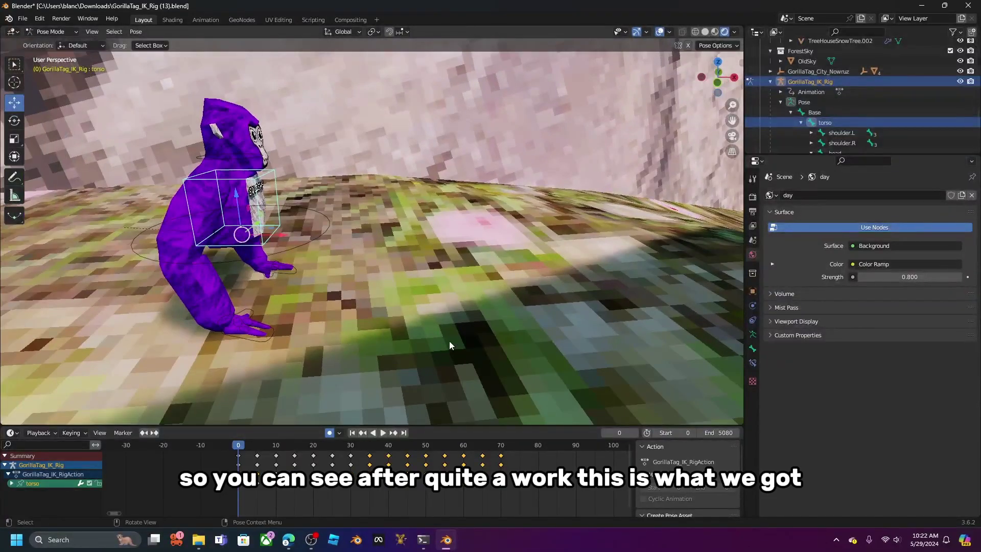
middle_drag(456, 346, 356, 344)
click(382, 432)
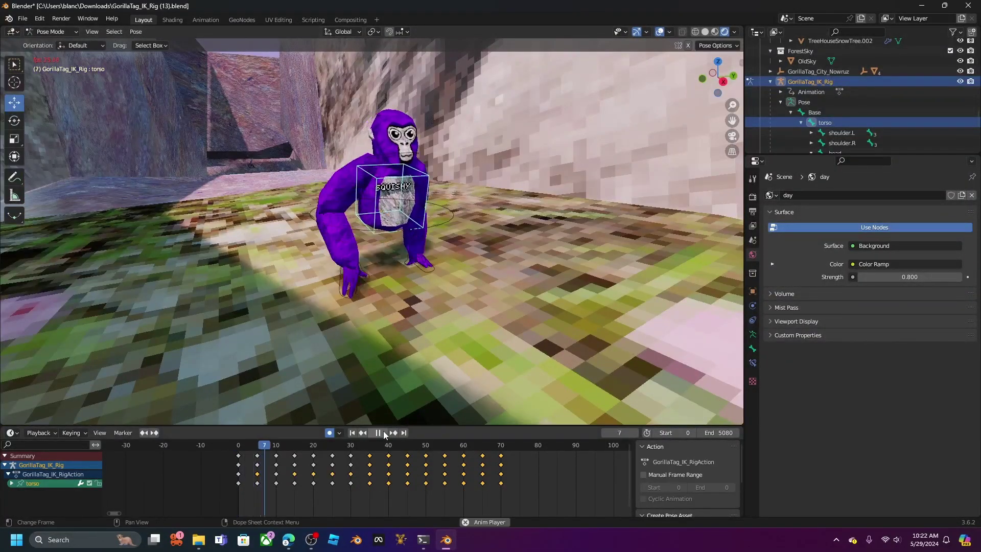
middle_drag(655, 330, 57, 320)
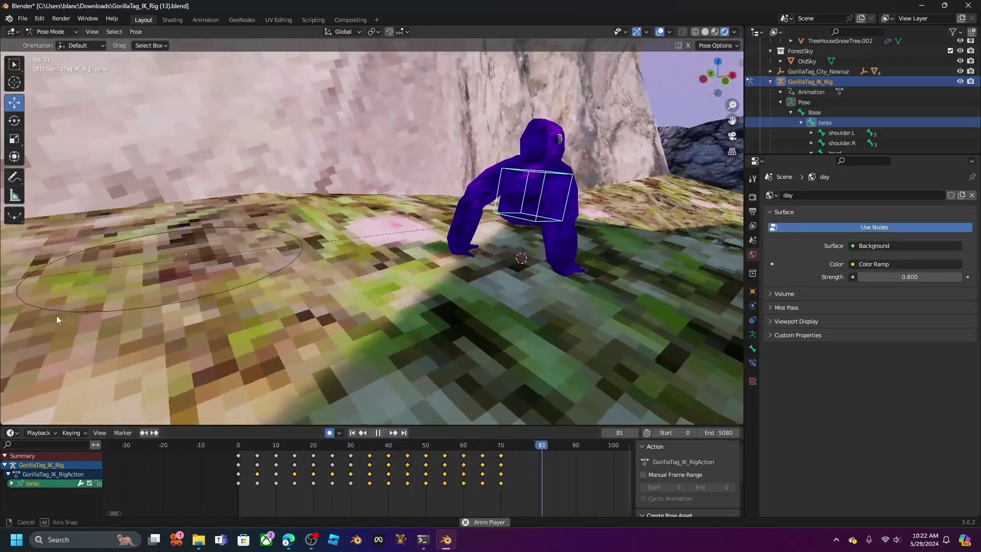
click(378, 432)
click(232, 446)
middle_drag(353, 335, 207, 344)
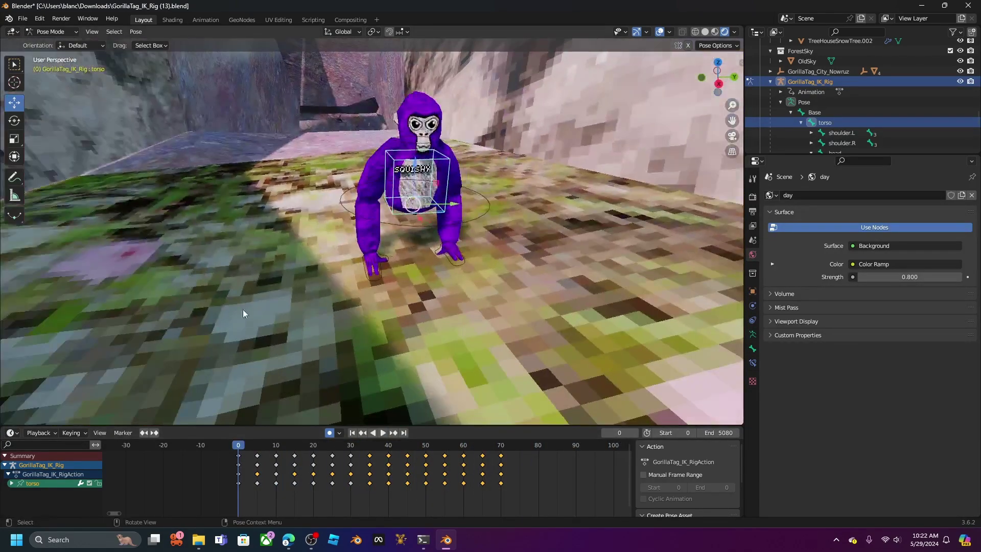
Switch the gorilla rig from Pose Mode to Object Mode
click(51, 32)
click(46, 40)
middle_drag(345, 202, 409, 156)
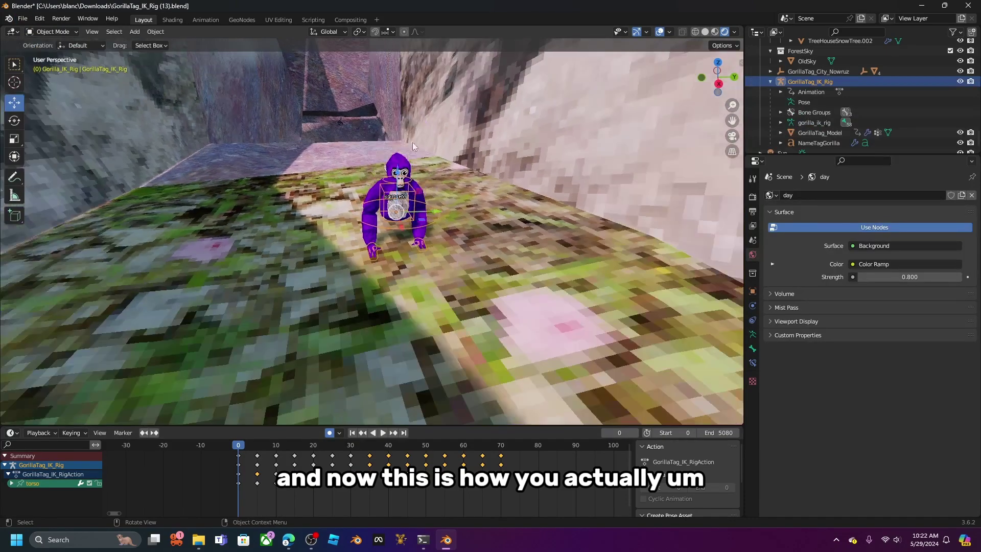
scroll(431, 108, down, 8)
scroll(422, 116, up, 8)
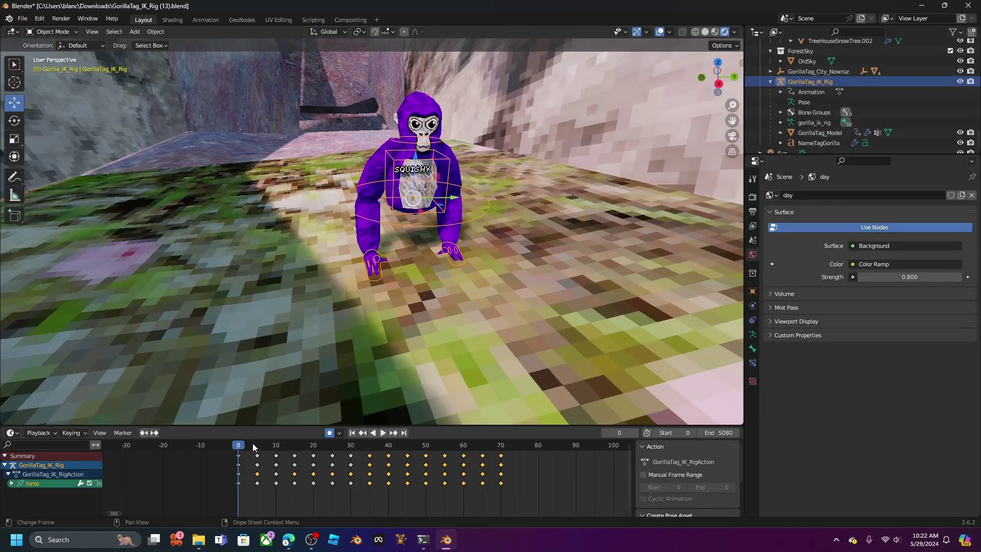
Go to the last keyframe at frame 70 and set the scene's end frame to 70 in the output settings
drag(239, 446, 502, 454)
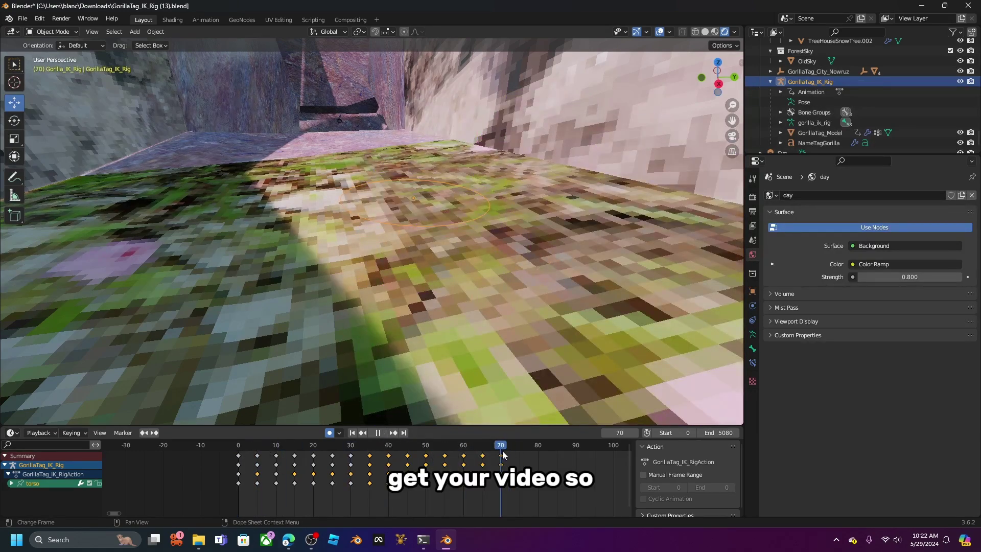
click(754, 212)
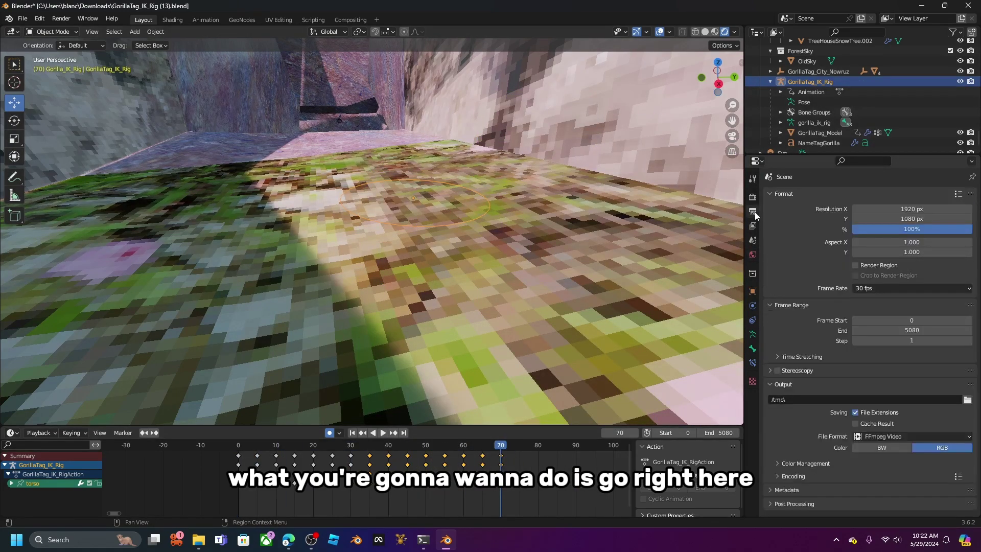
click(944, 333)
key(BackSpace)
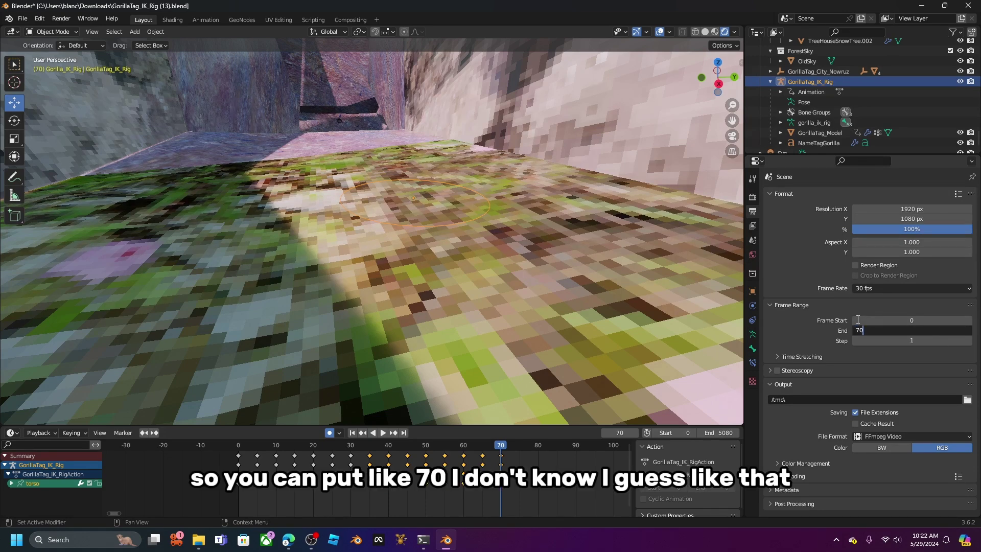
key(Return)
Deselect the rig by selecting the OldSky object, and frame the gorilla from the front at frame 70
scroll(494, 260, down, 5)
middle_drag(475, 227, 465, 207)
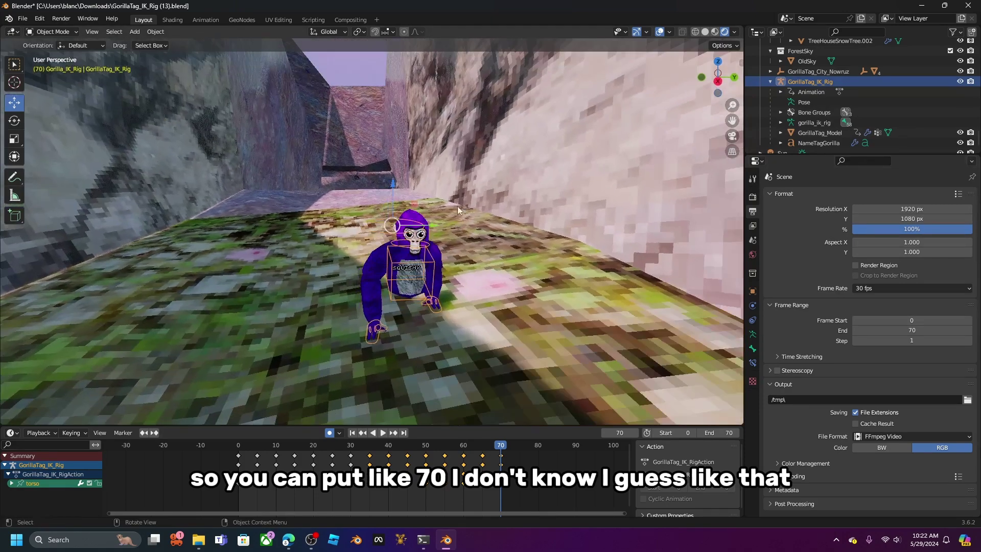
click(416, 146)
middle_drag(416, 146, 419, 121)
click(418, 116)
middle_drag(457, 255, 479, 254)
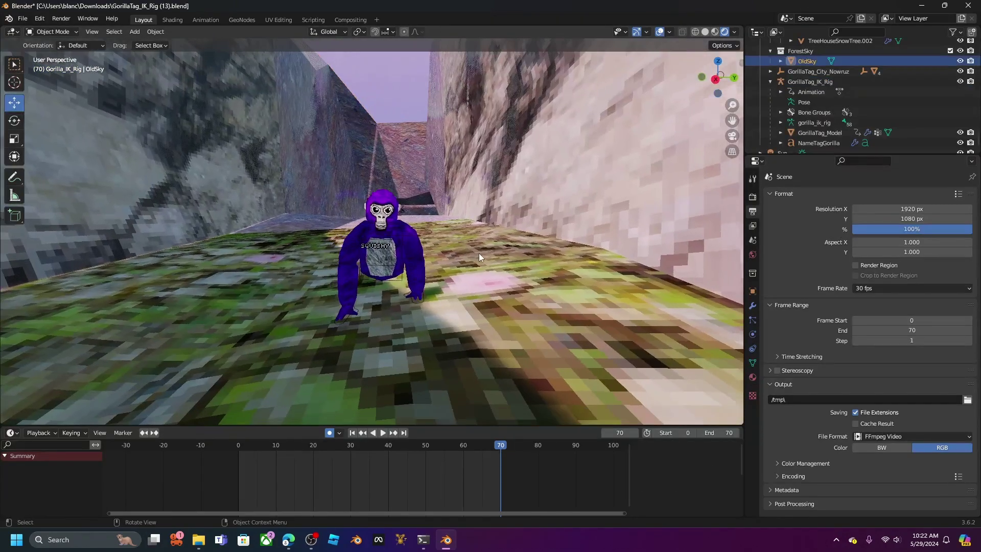
scroll(479, 253, up, 2)
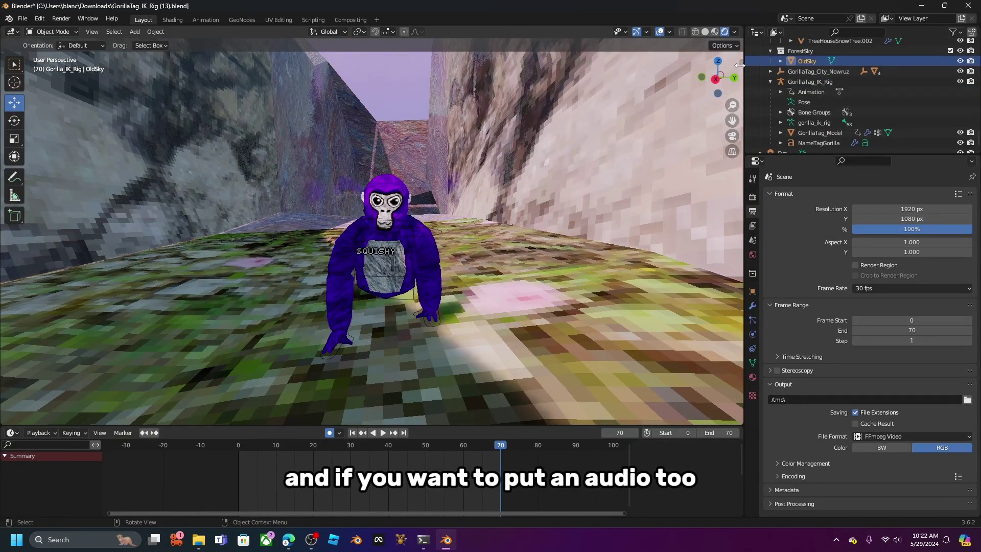
Split the 3D viewport vertically and turn the new area into a Video Sequencer
drag(742, 32, 469, 34)
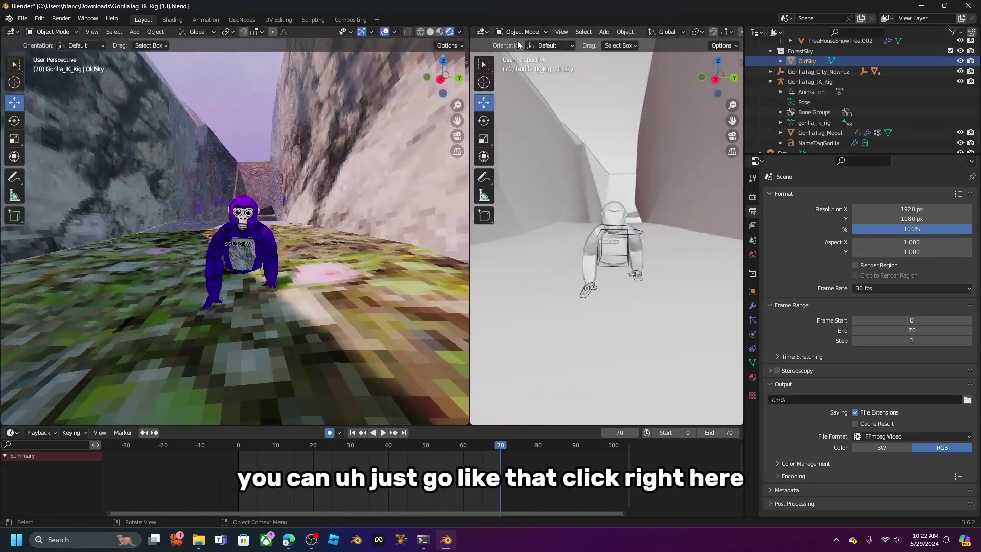
click(480, 31)
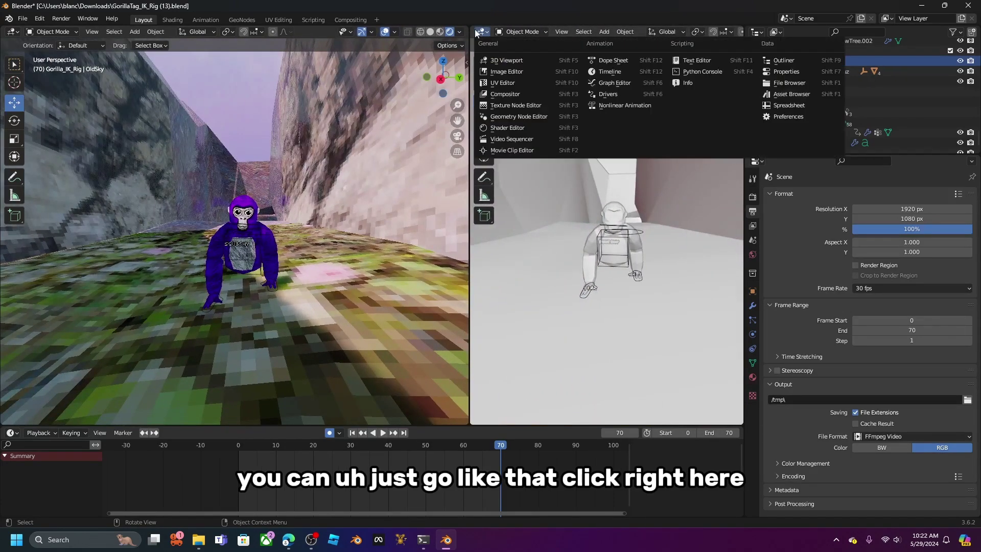
click(506, 139)
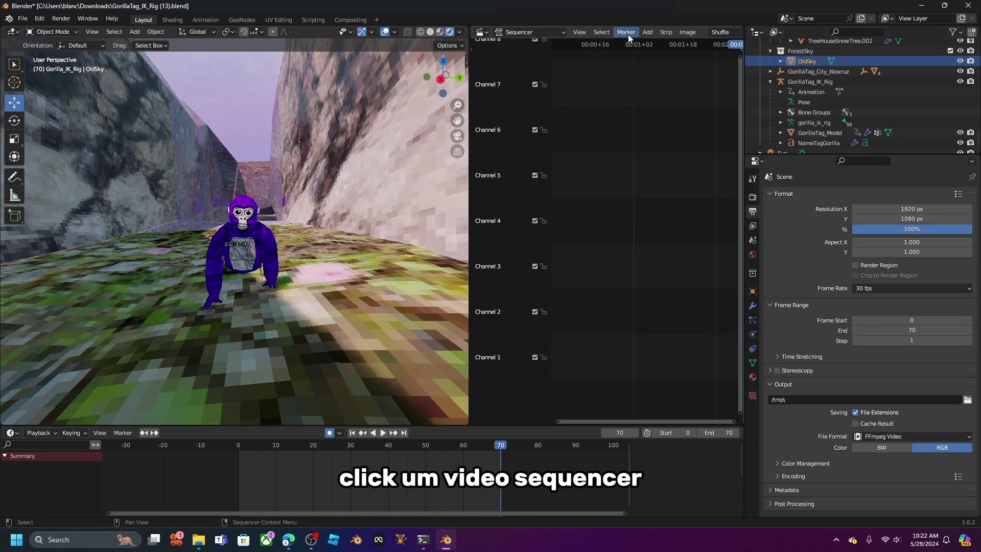
Add vine-boom.mp3 from the Downloads folder as a sound strip in channel 1 at frame 70
click(648, 31)
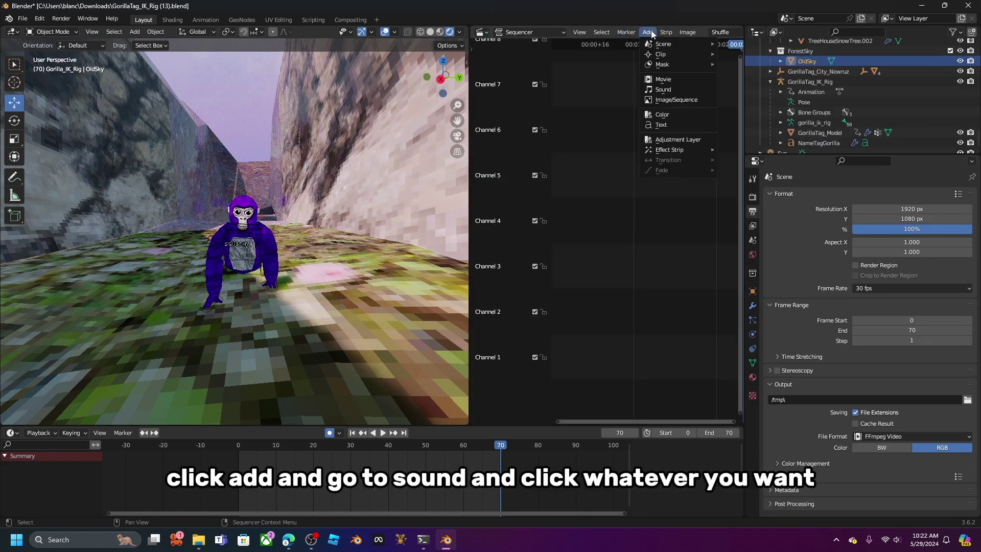
click(673, 98)
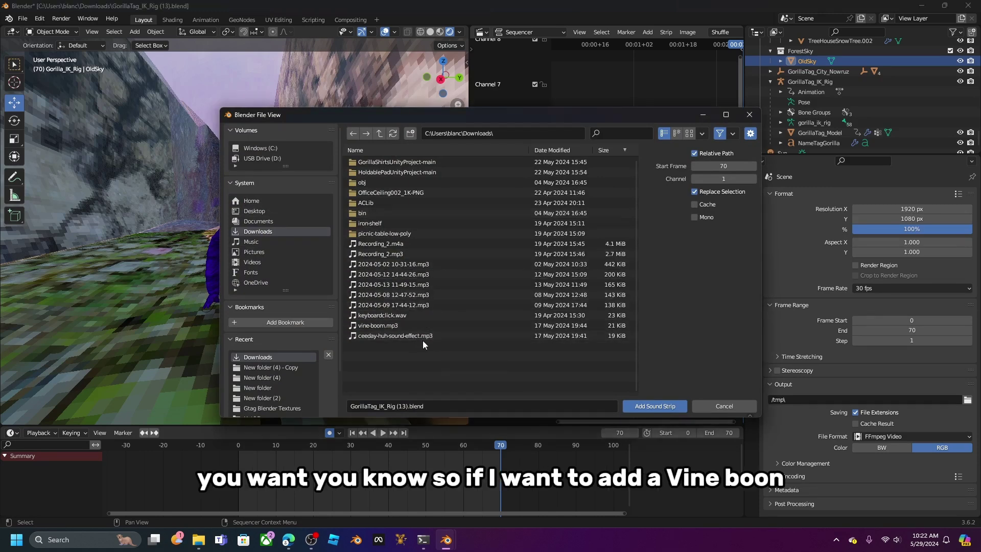
click(400, 327)
double_click(400, 327)
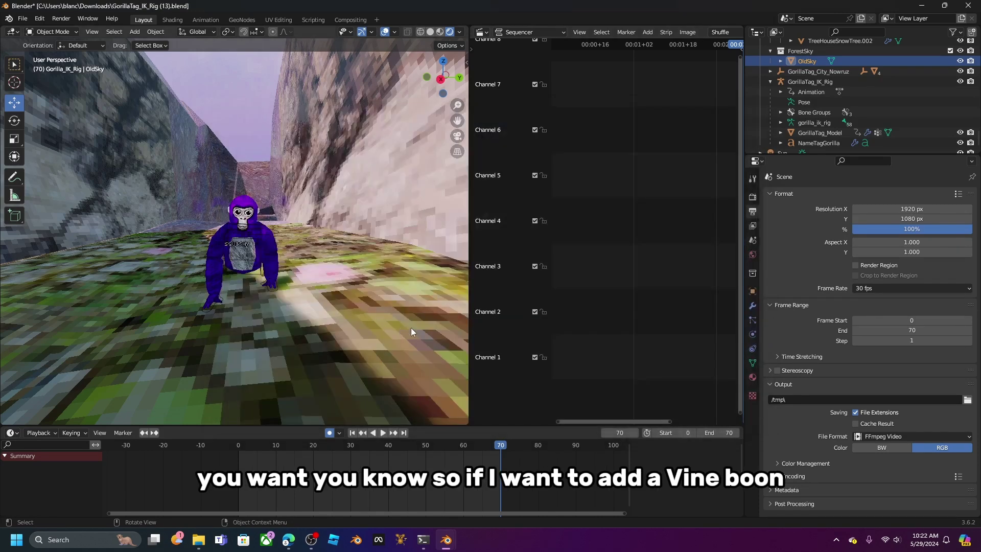
Play the animation from frame 0 with the sound strip in place, and stop playback
drag(491, 446, 120, 466)
key(space)
click(385, 434)
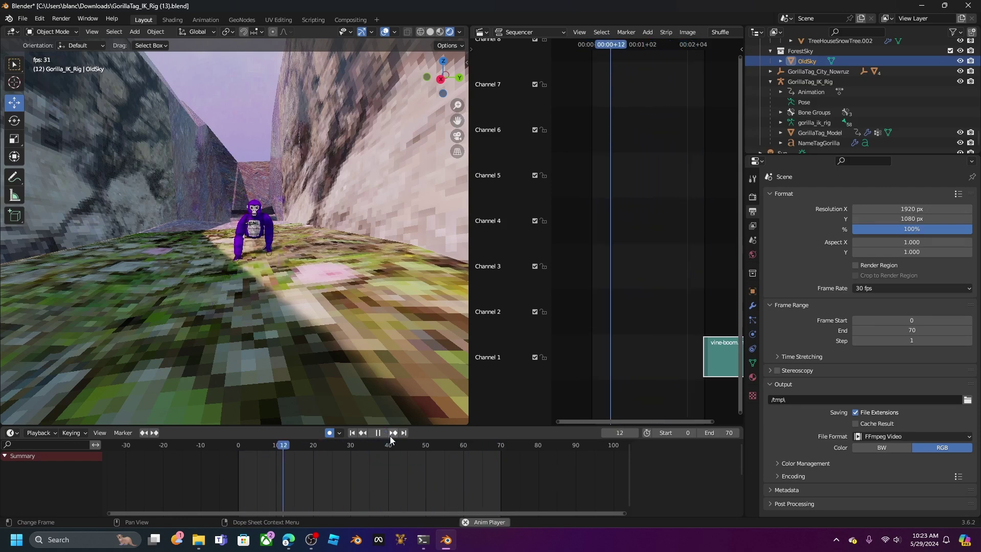
click(381, 433)
Move the vine-boom sound strip to the start of the animation and play from frame 0 to hear it
drag(720, 358, 607, 357)
drag(379, 445, 237, 446)
click(382, 434)
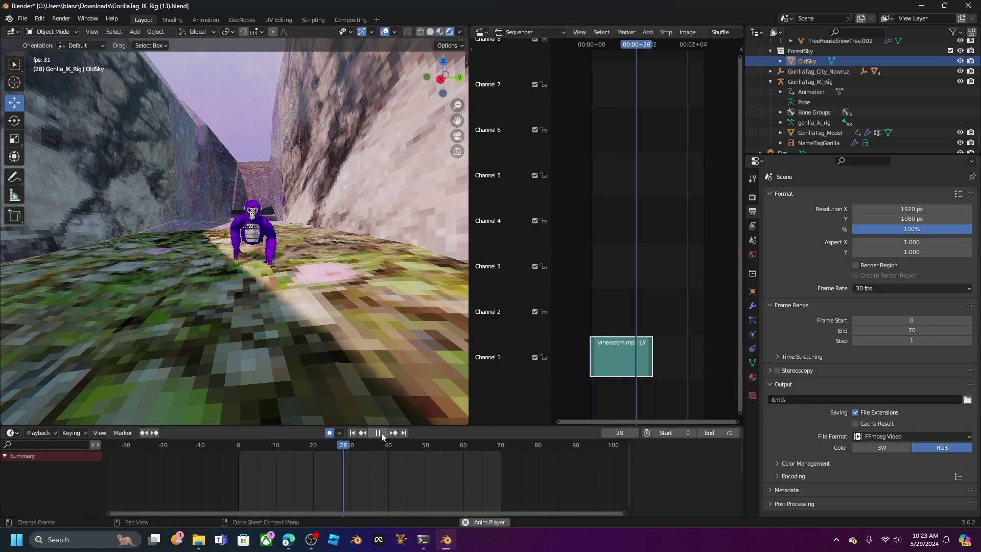
click(381, 433)
Delete the vine-boom sound strip from channel 1
right_click(615, 341)
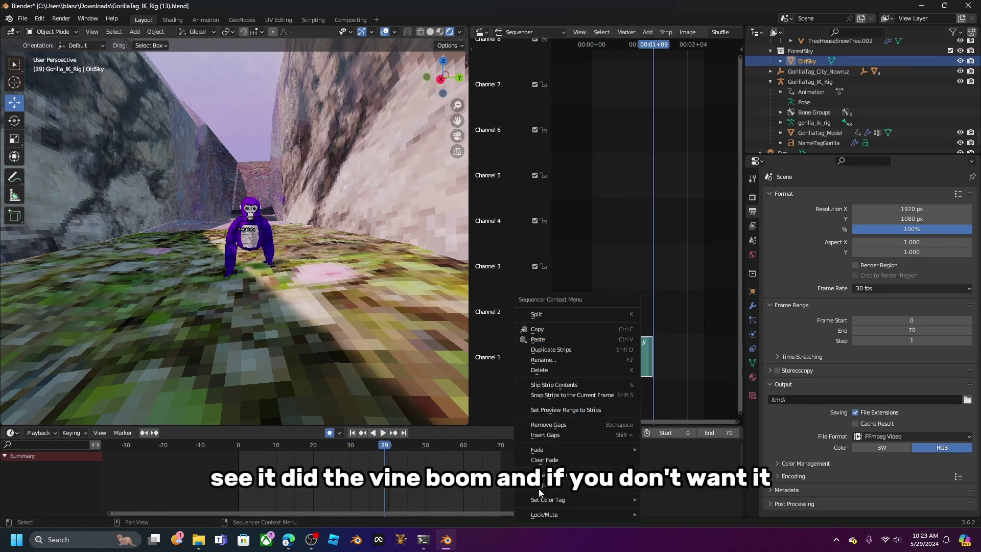
click(543, 370)
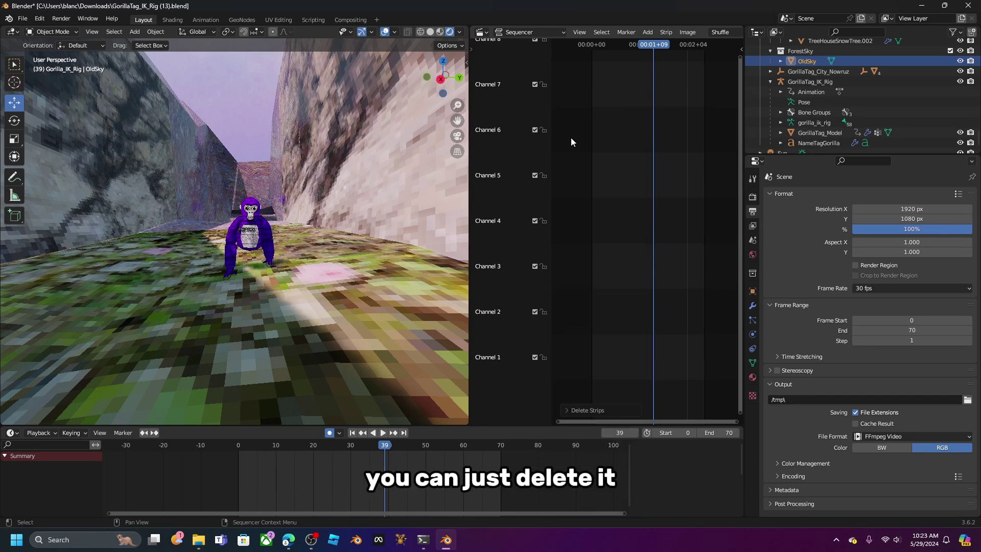
Close the video sequencer area and keep FFmpeg Video as the output file format
right_click(569, 35)
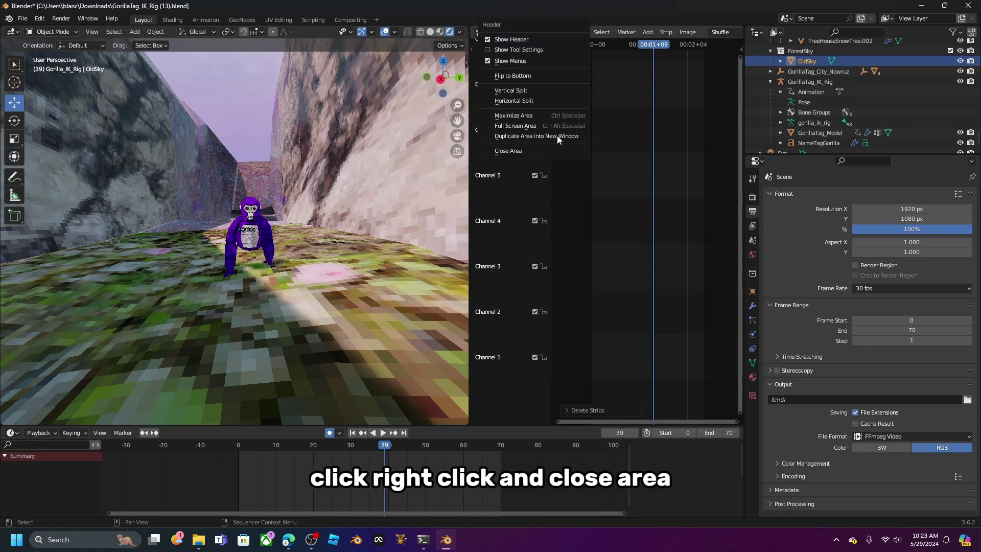
click(545, 152)
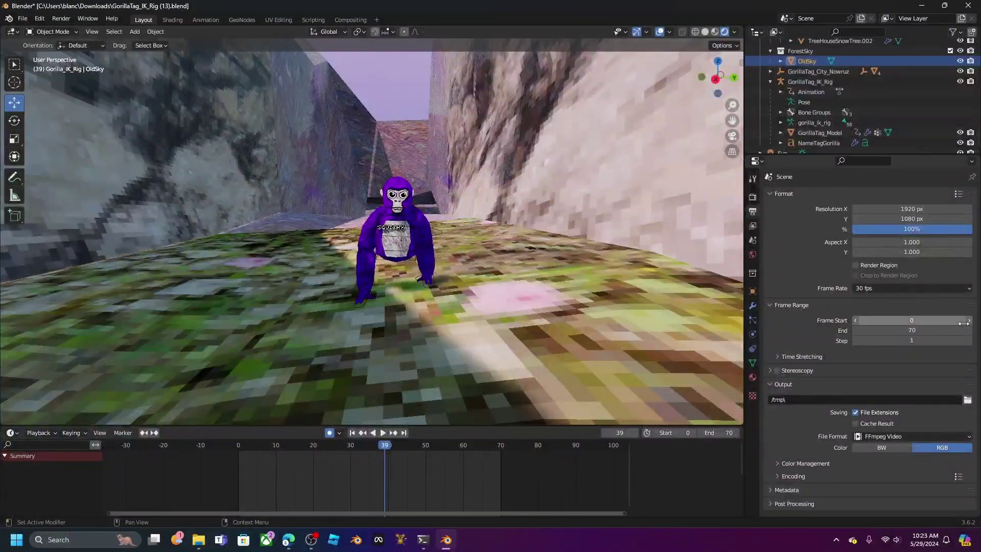
click(967, 441)
click(960, 438)
click(887, 437)
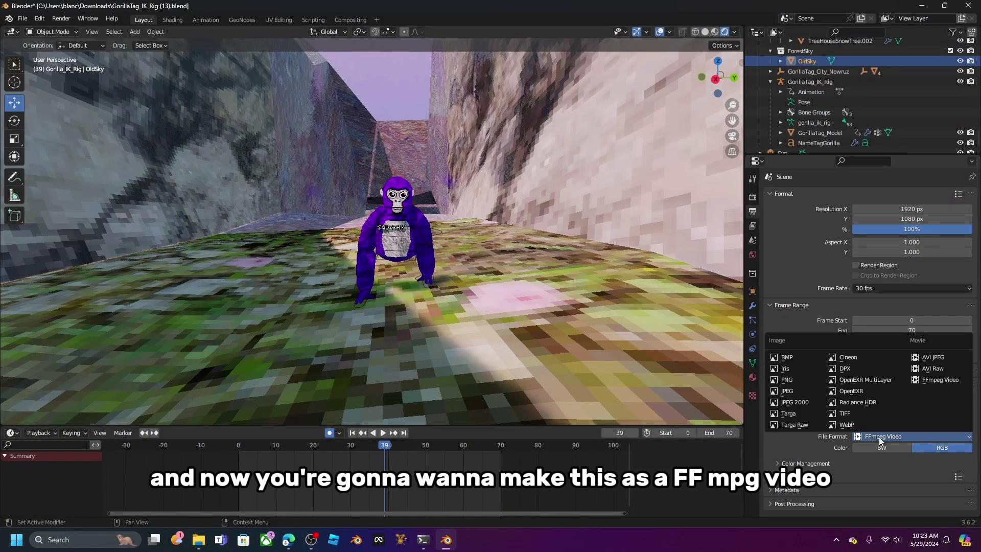
click(921, 437)
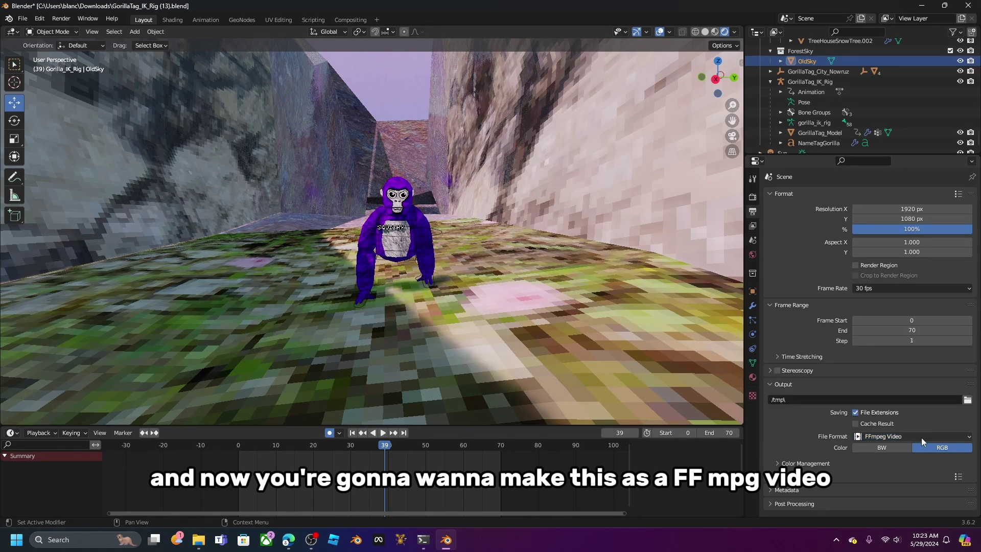
click(820, 464)
scroll(808, 405, down, 4)
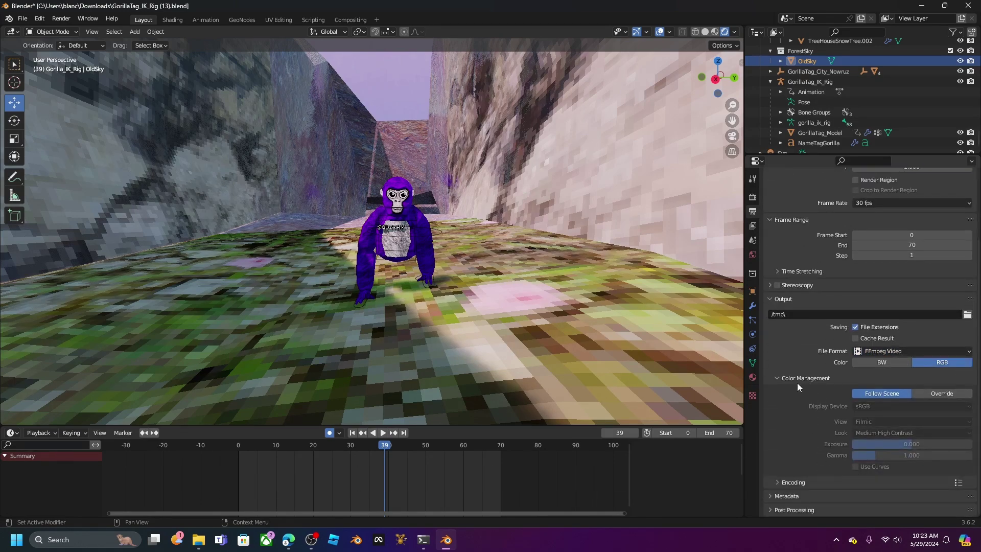
click(798, 382)
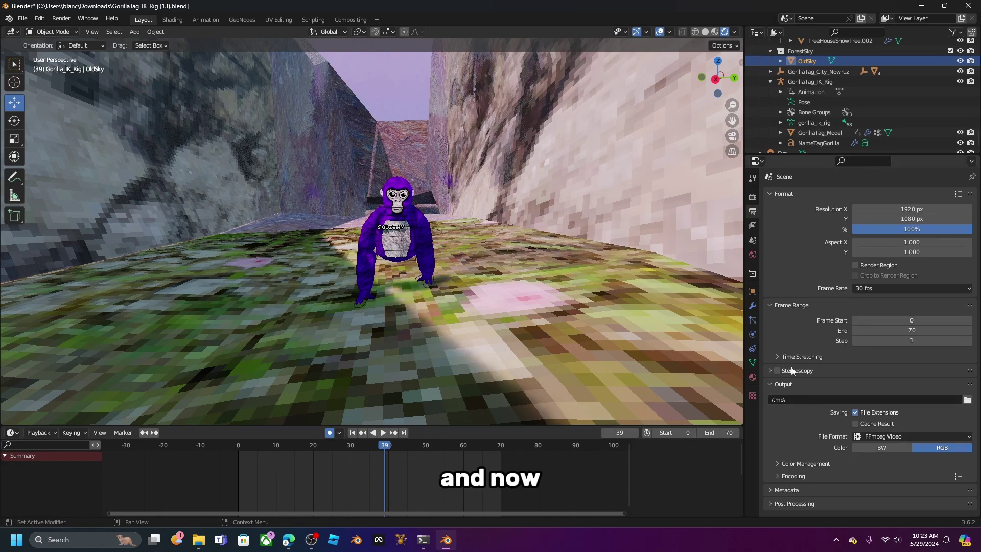
click(967, 400)
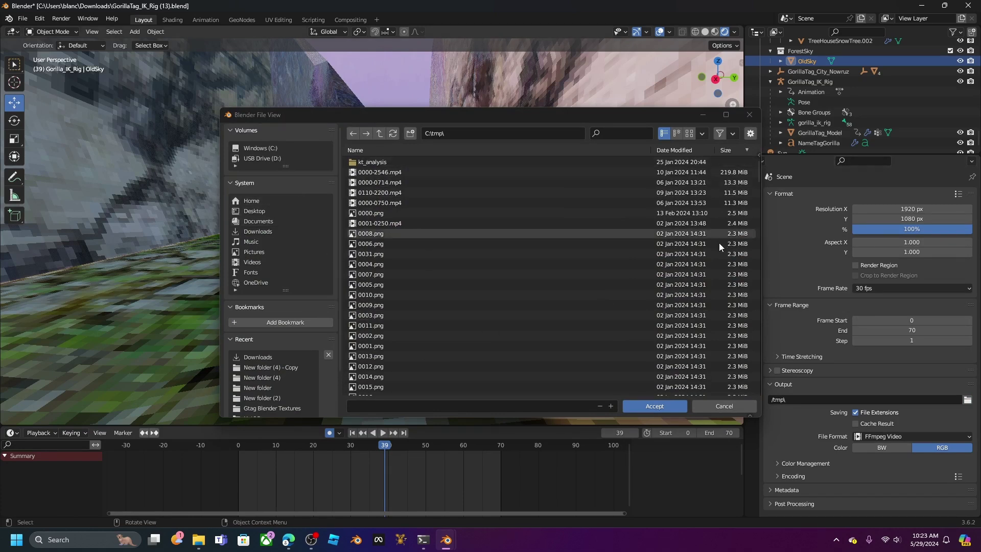
click(244, 213)
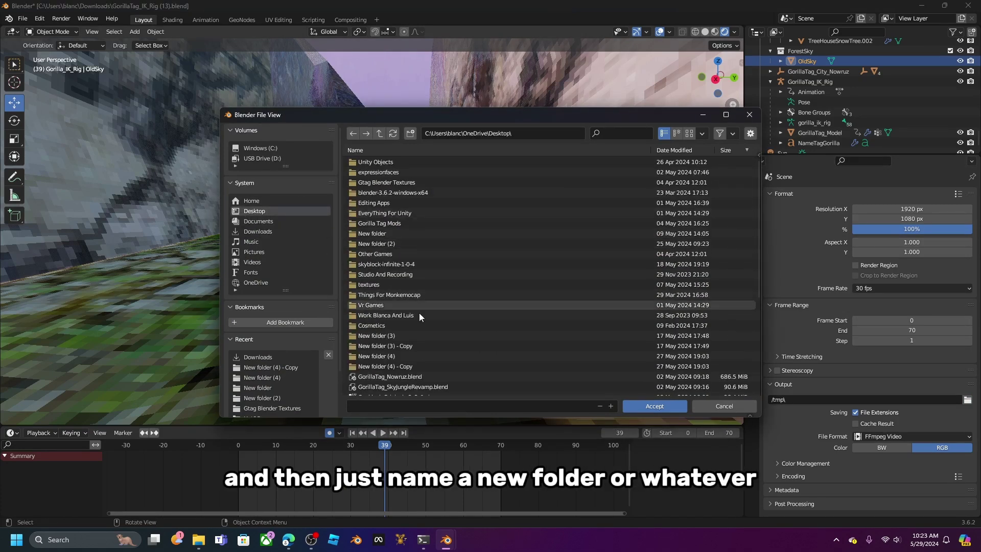
click(712, 405)
scroll(503, 195, down, 5)
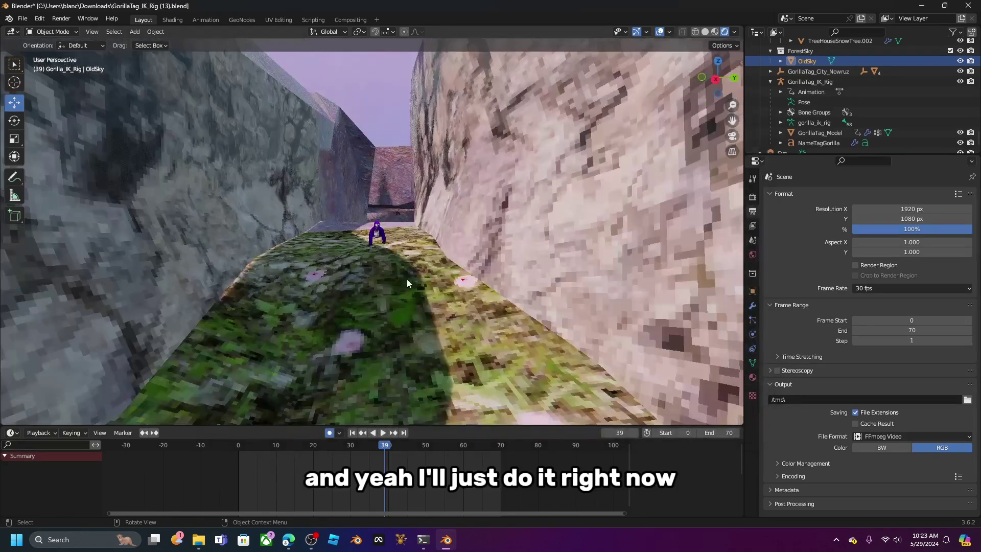
Set the render output path to New folder (4) on the Desktop
click(967, 400)
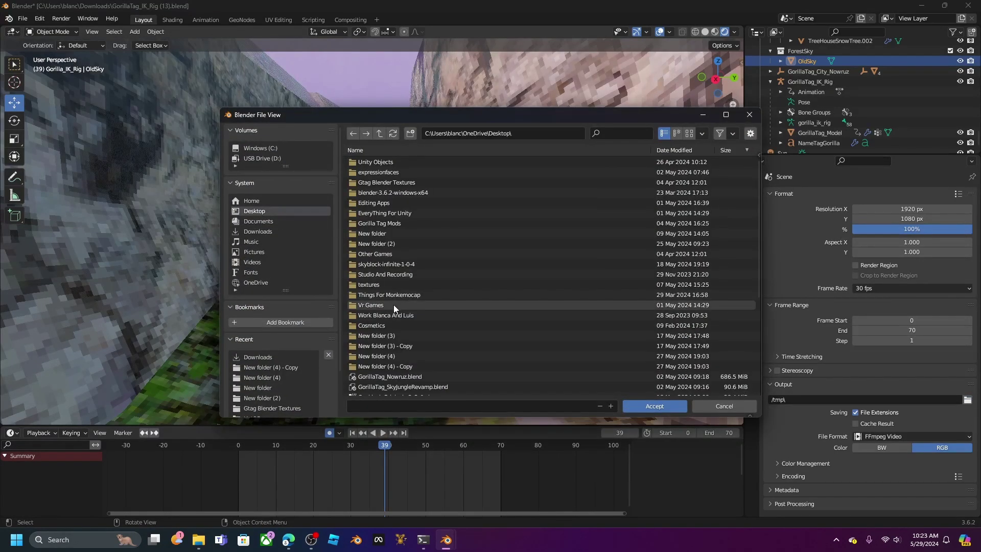
double_click(394, 234)
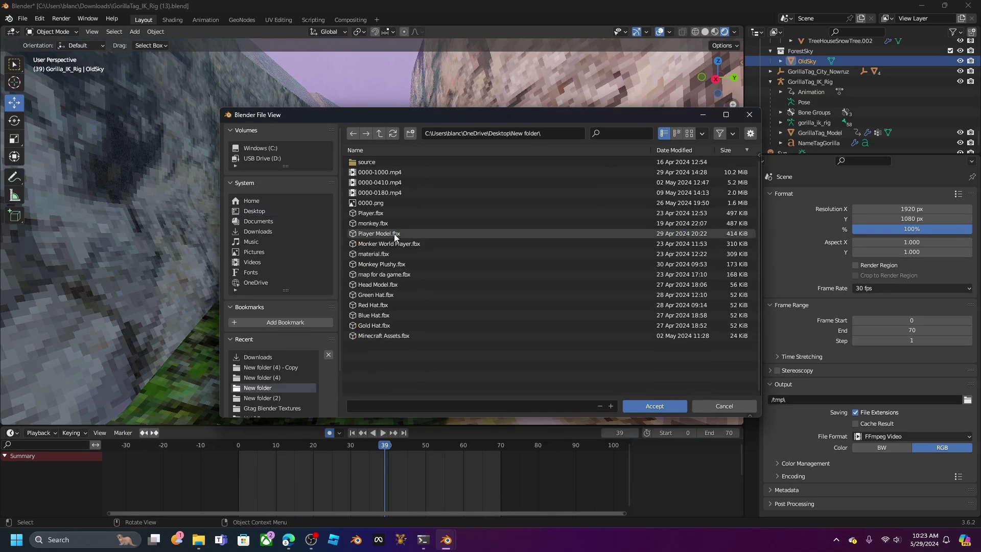
click(353, 134)
scroll(406, 249, down, 4)
double_click(395, 271)
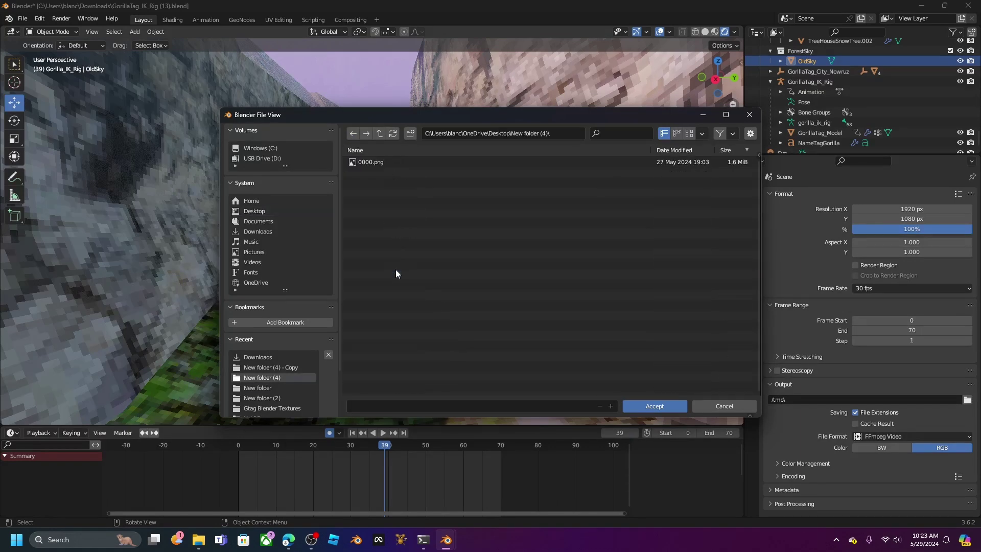
click(654, 406)
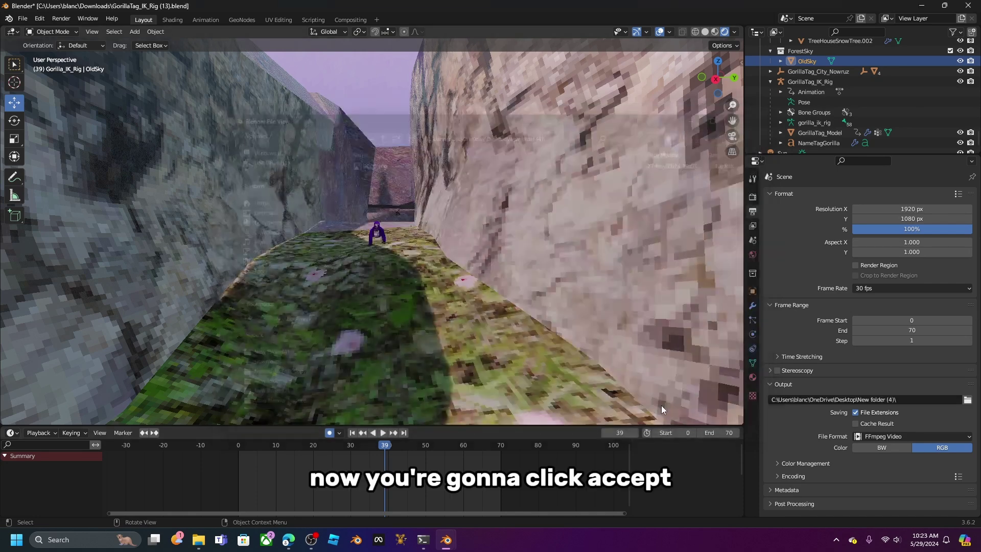
click(61, 18)
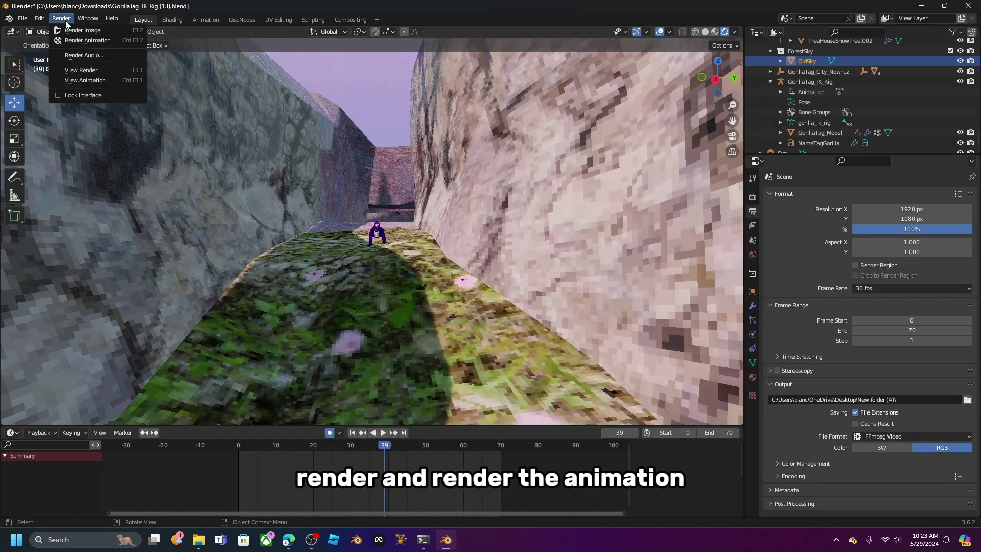
click(91, 44)
scroll(300, 284, up, 4)
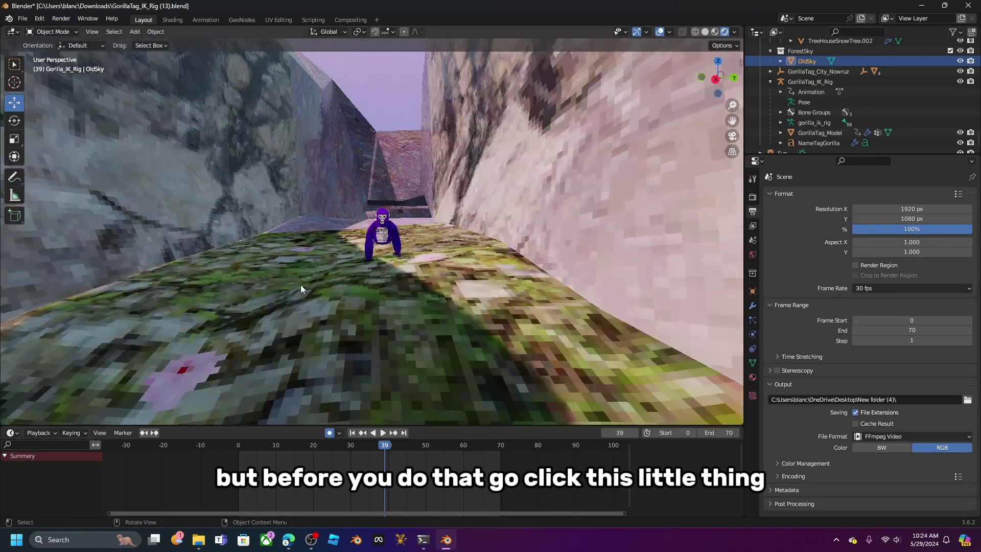
Place the 3D cursor on the ground in front of the gorilla and add a camera there
click(14, 82)
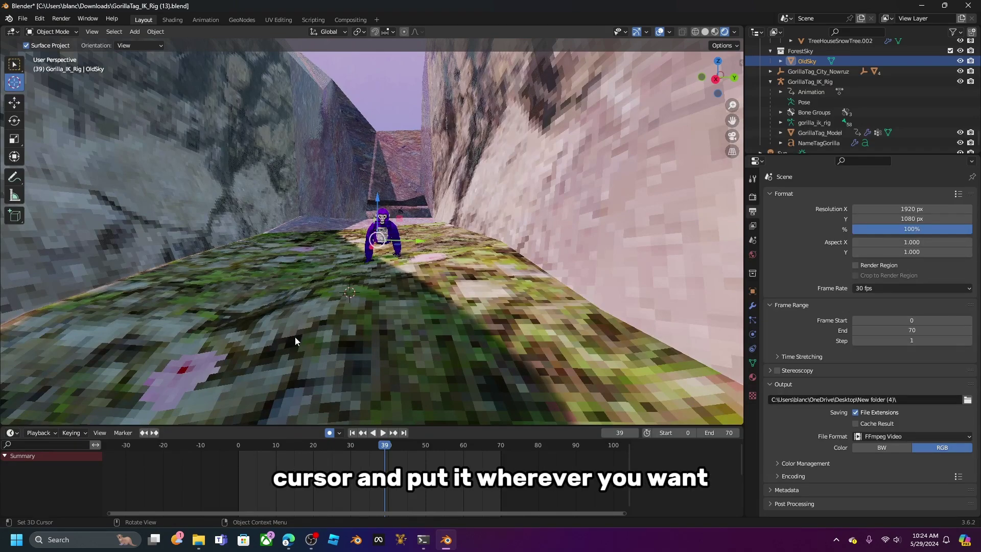
middle_drag(389, 272, 461, 228)
click(429, 277)
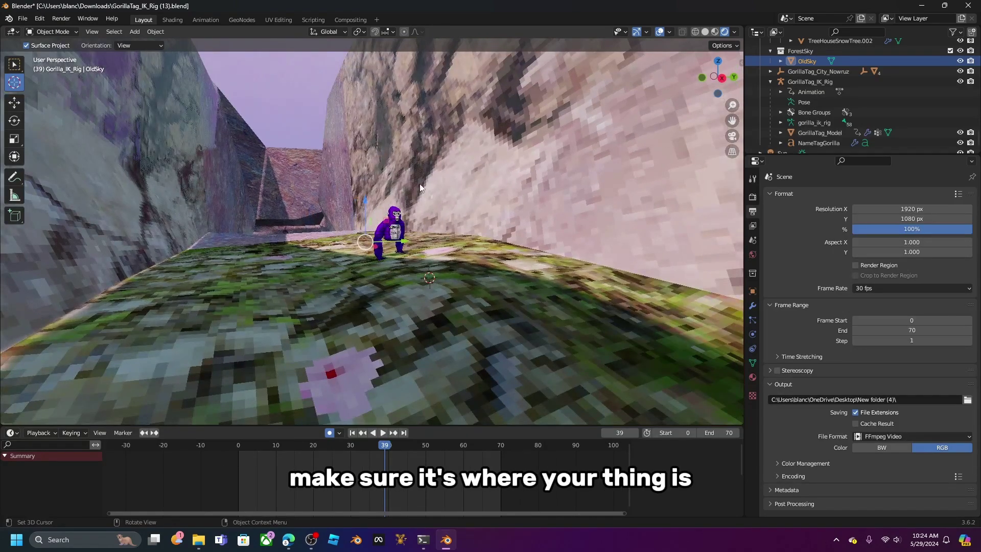
key(shift+a)
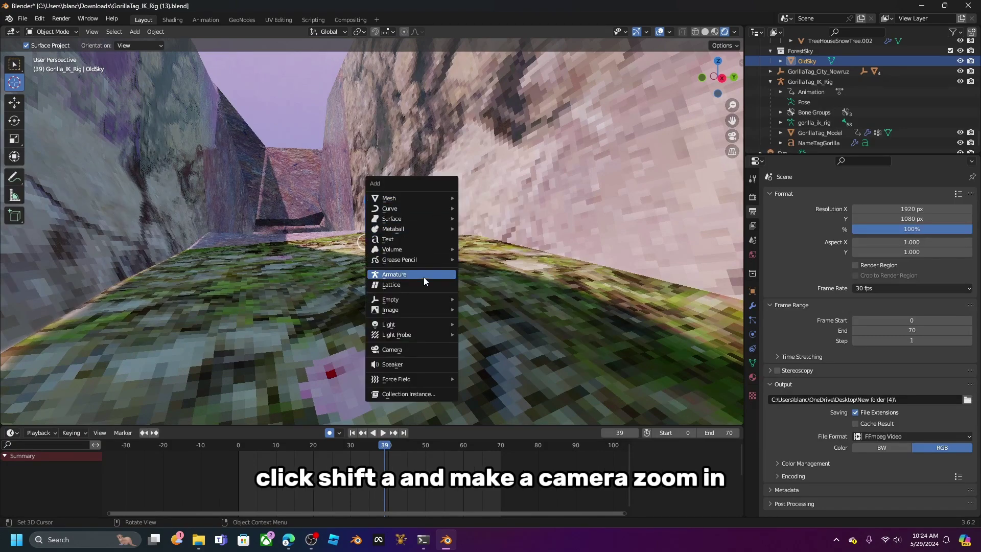
click(409, 350)
Look through the new camera, lock the camera to the view, and frame the whole gorilla in the shot
click(732, 136)
click(741, 64)
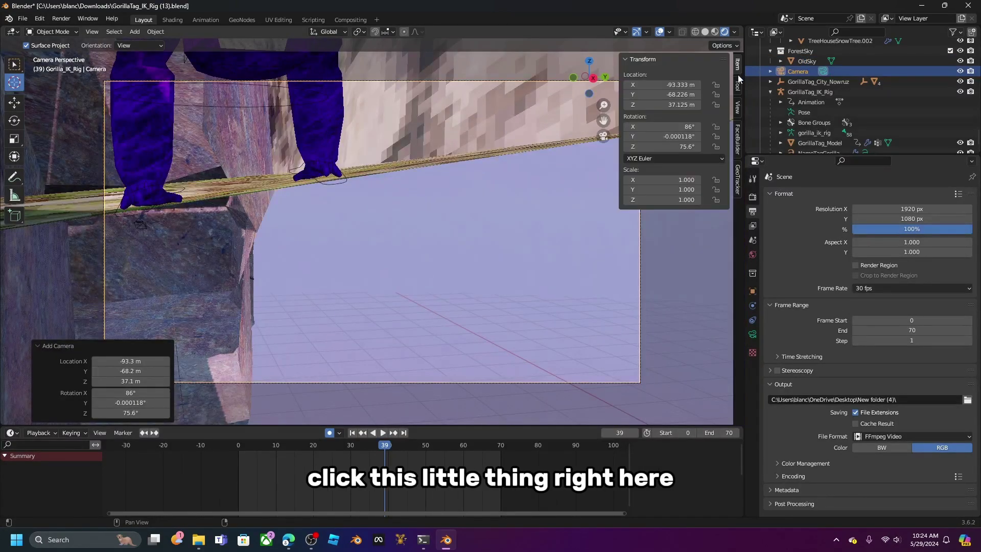
click(737, 107)
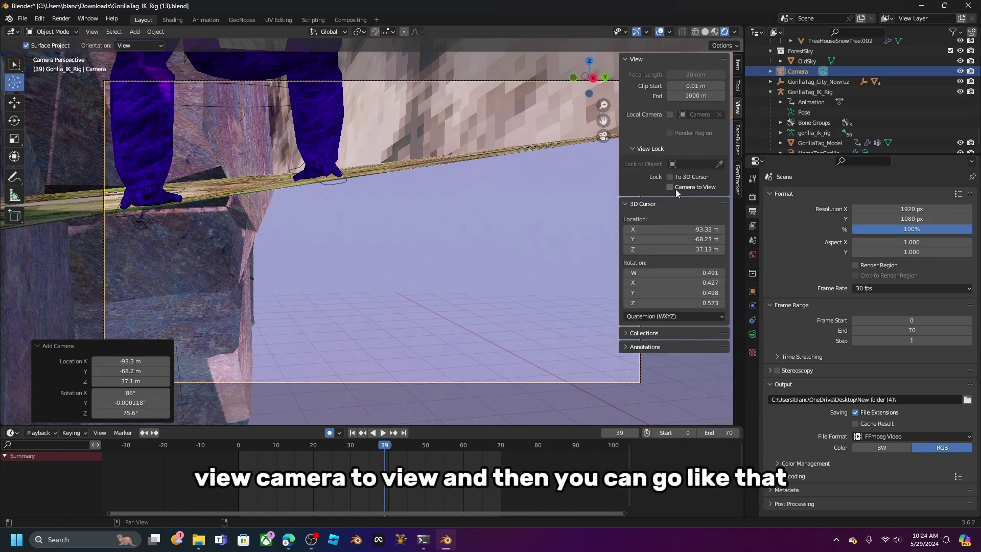
drag(618, 183, 734, 184)
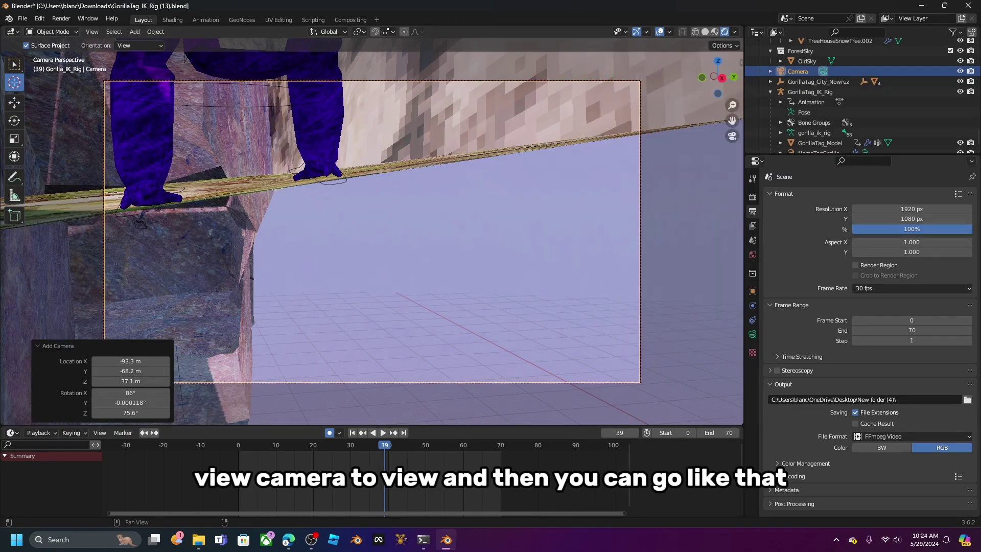
scroll(558, 185, down, 3)
middle_drag(537, 189, 505, 332)
scroll(515, 292, down, 3)
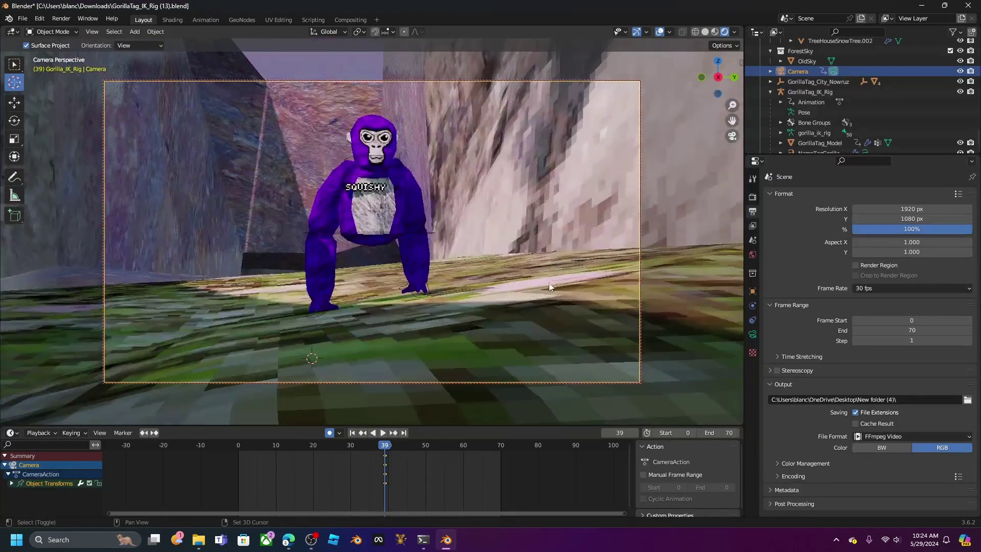
Delete the camera keyframe at frame 39 and go back to frame 0
right_click(400, 488)
click(399, 489)
drag(385, 444, 238, 450)
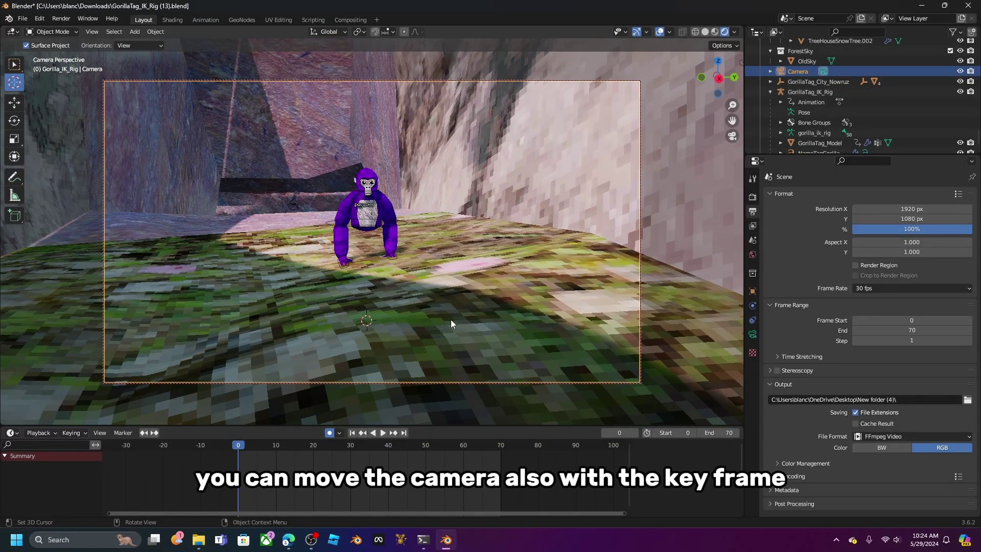
Keyframe the camera at frame 0, and swing it around the gorilla at frame 39 with auto keying on
key(i)
drag(239, 450, 385, 449)
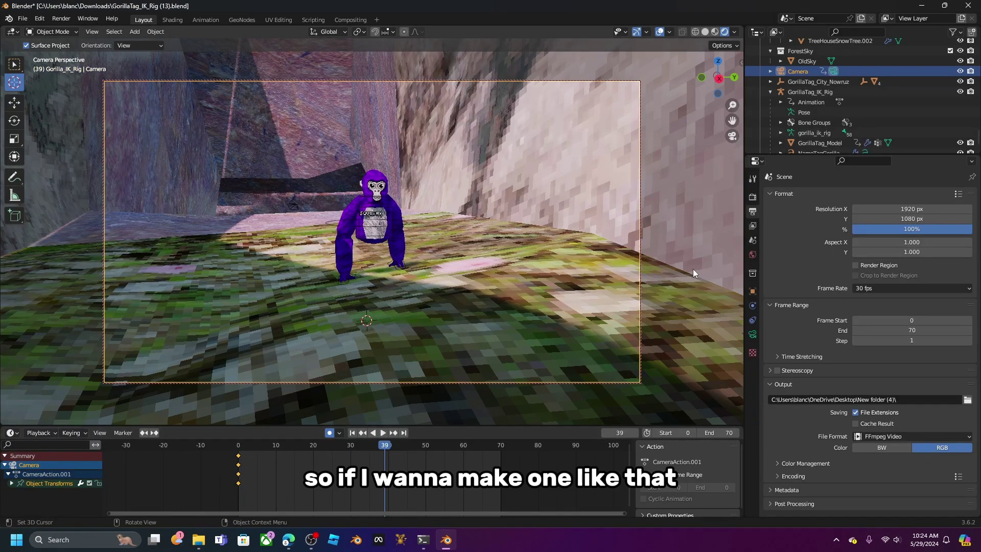
middle_drag(695, 269, 627, 275)
Play the animation from frame 0 to review the camera move, and stop playback
drag(400, 446, 219, 443)
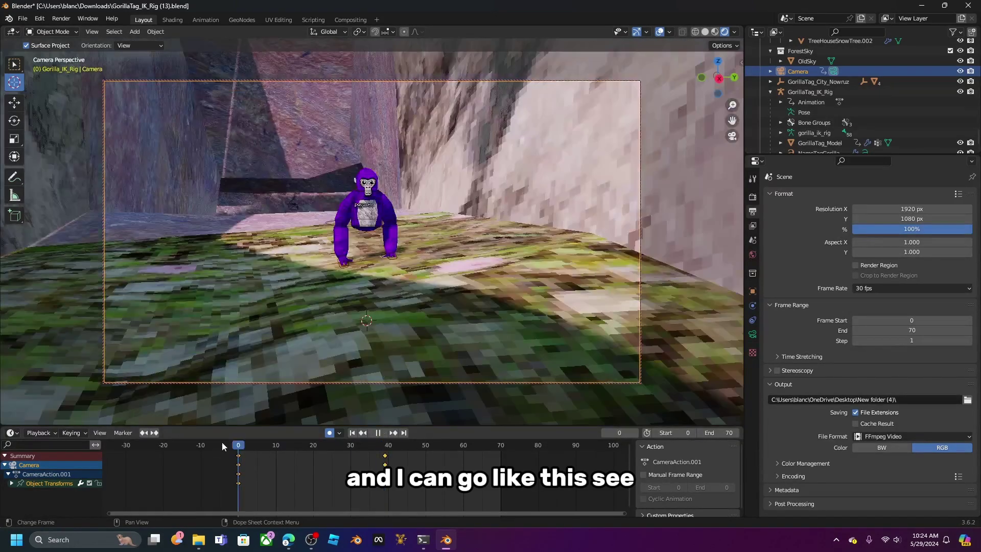
click(382, 433)
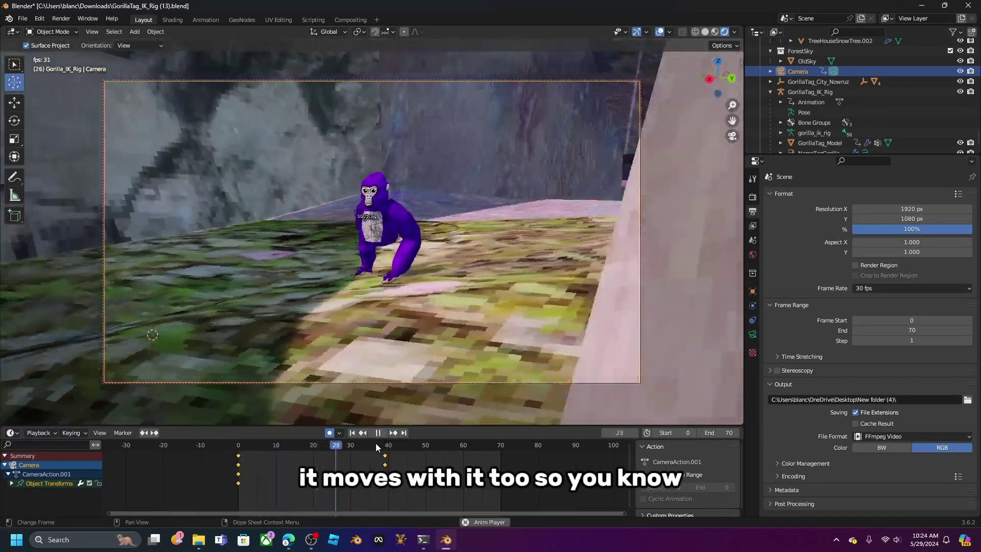
key(space)
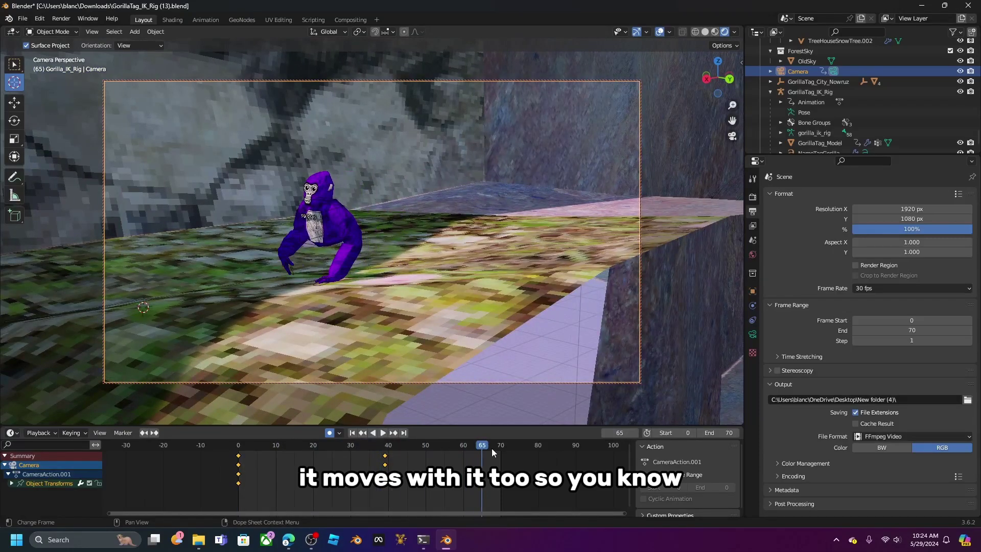
Return to frame 0, delete all of the camera's keyframes, and turn off auto keying
key(shift+Left)
right_click(290, 476)
click(290, 471)
click(330, 433)
Turn the camera so the gorilla stands left of centre in the frame, and play the animation to check it
middle_drag(366, 369, 436, 361)
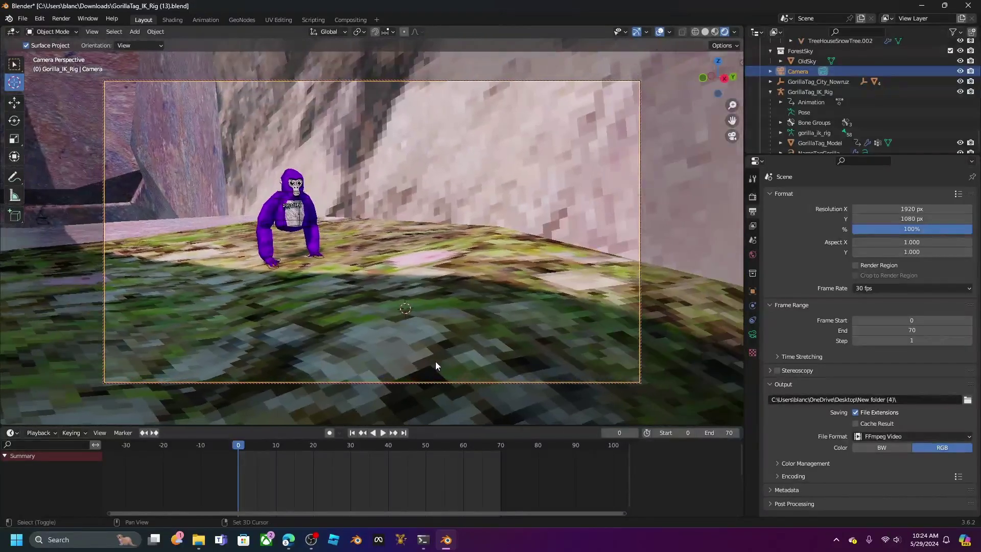
click(383, 433)
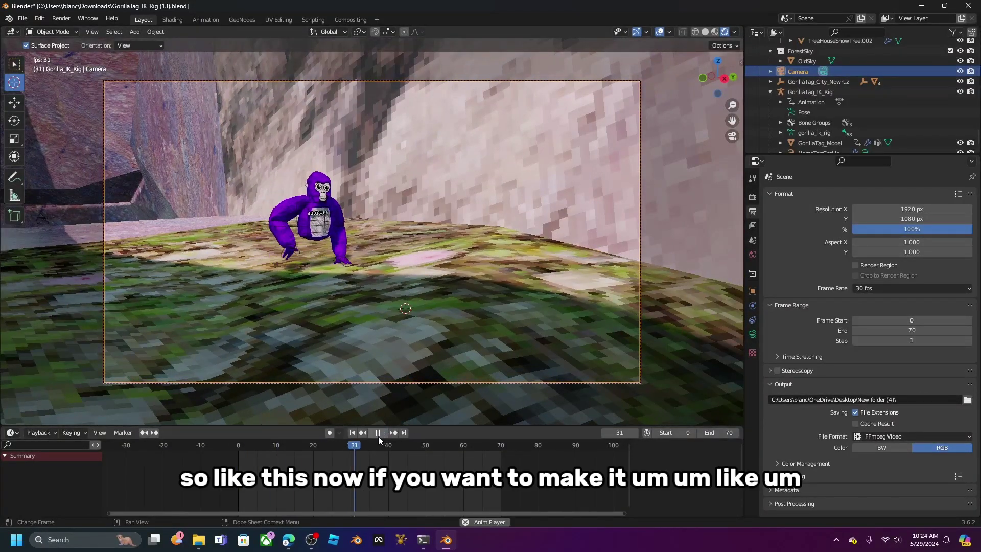
click(378, 434)
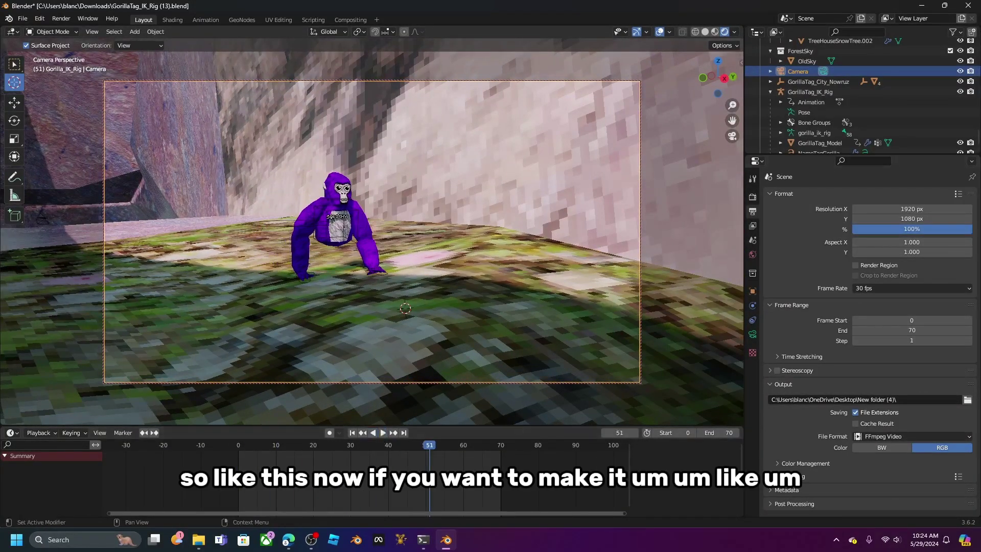
Set the render resolution to 720 px by 1280 px for a vertical YouTube Short
click(908, 209)
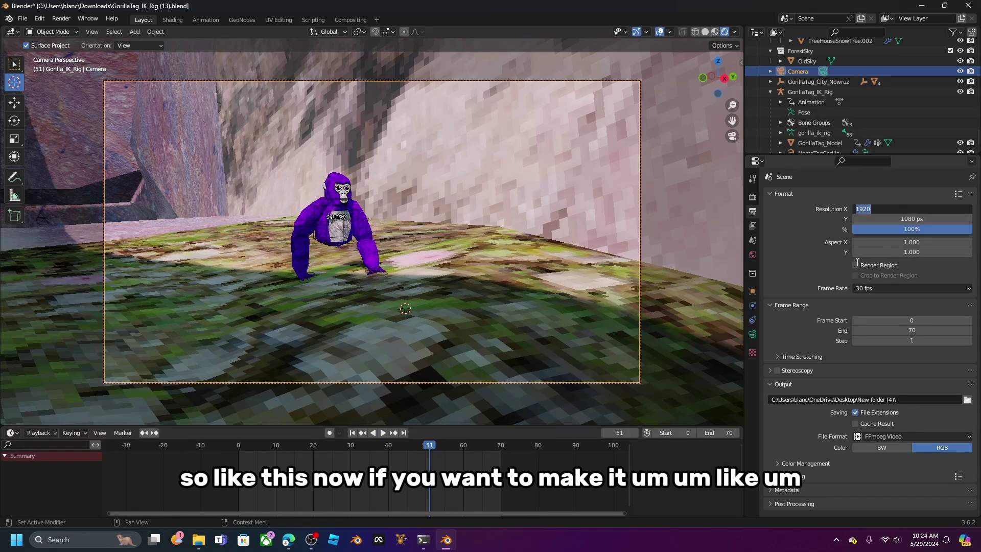
key(BackSpace)
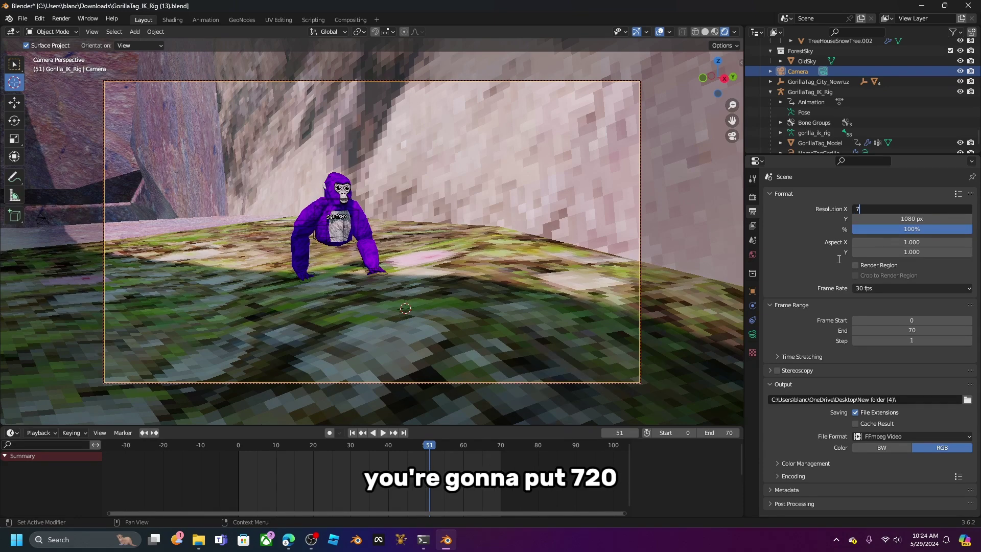
text(720)
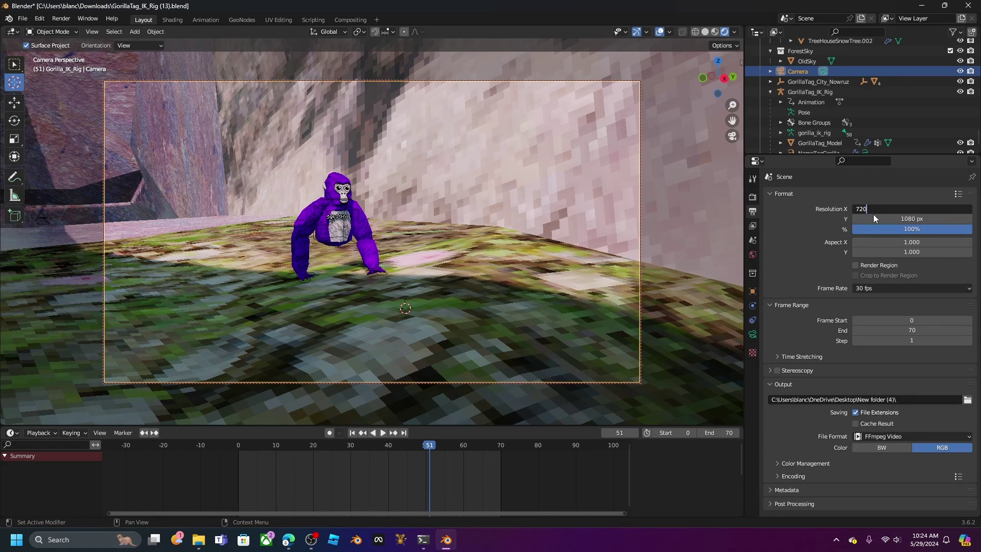
click(876, 221)
text(12)
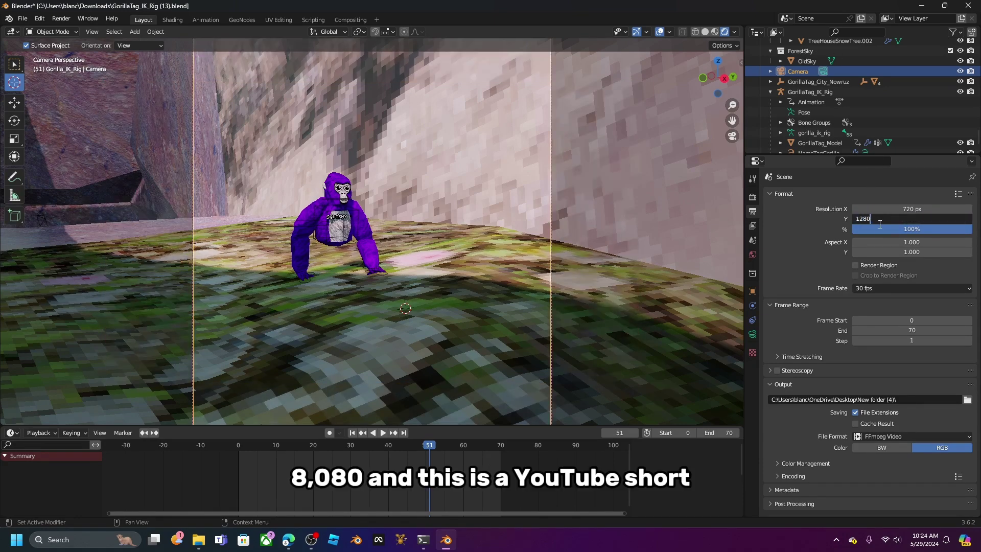
text(80)
key(Return)
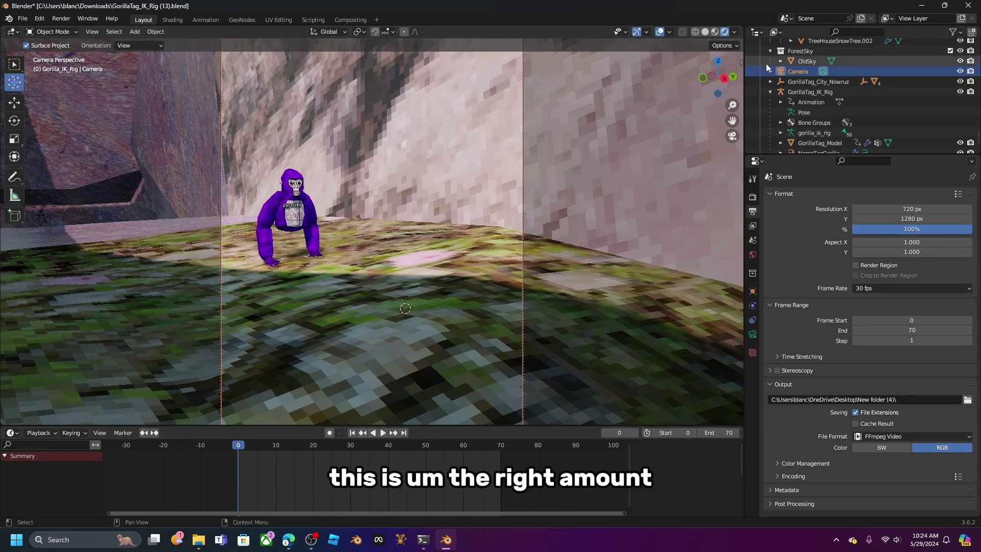
With the camera locked to the view, reframe the gorilla in the left half of the vertical frame and play the animation to check it
click(741, 63)
click(671, 187)
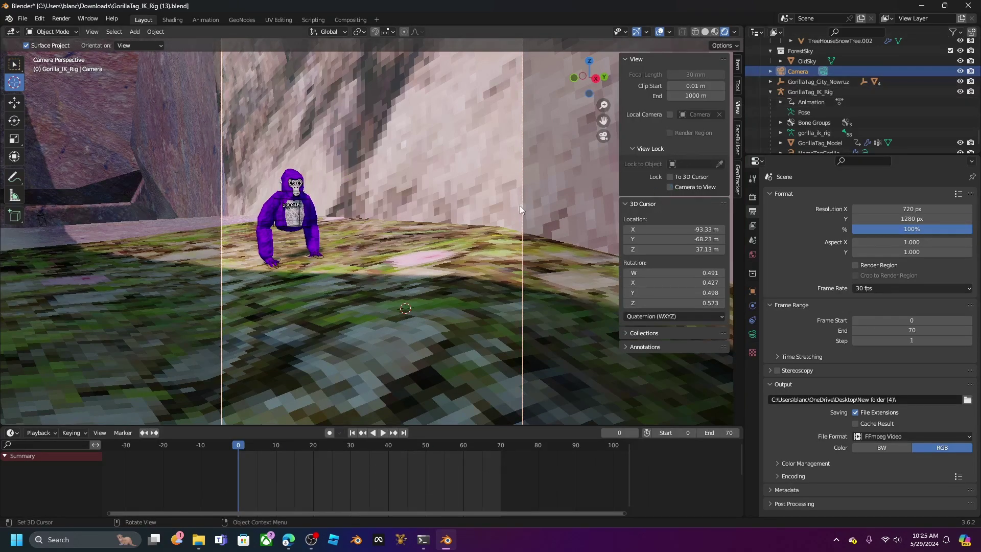
scroll(530, 203, down, 2)
click(676, 186)
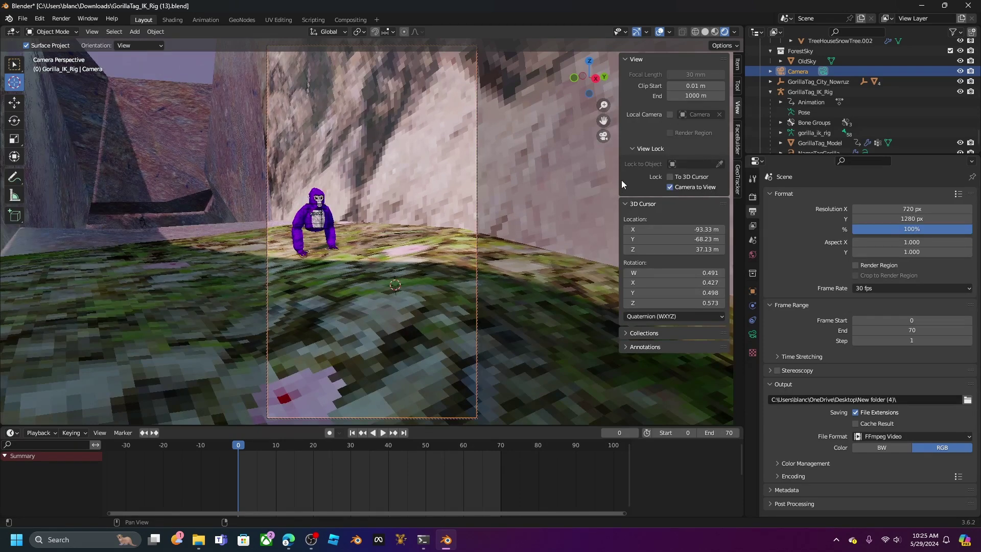
drag(620, 179, 729, 181)
scroll(522, 204, up, 3)
shift+middle_drag(388, 214, 424, 232)
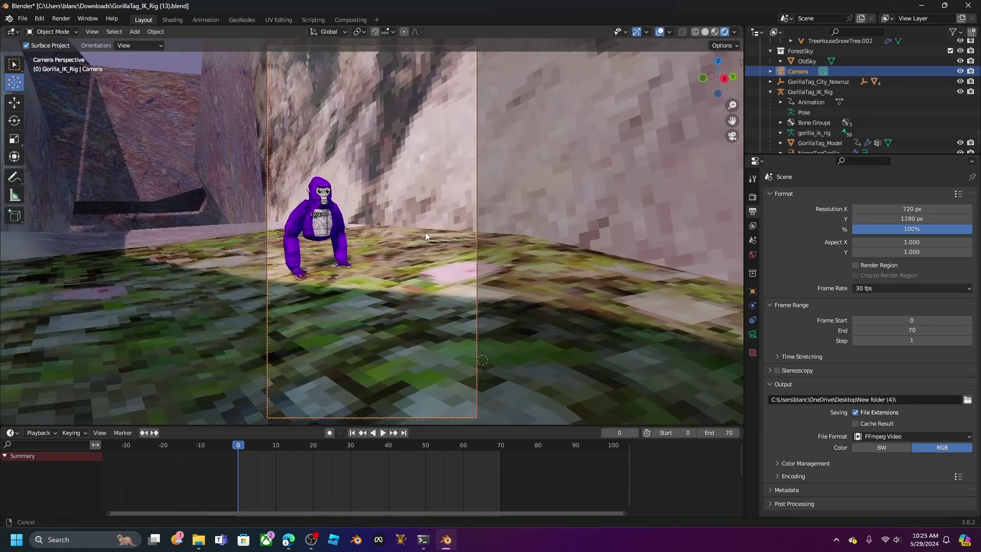
click(382, 432)
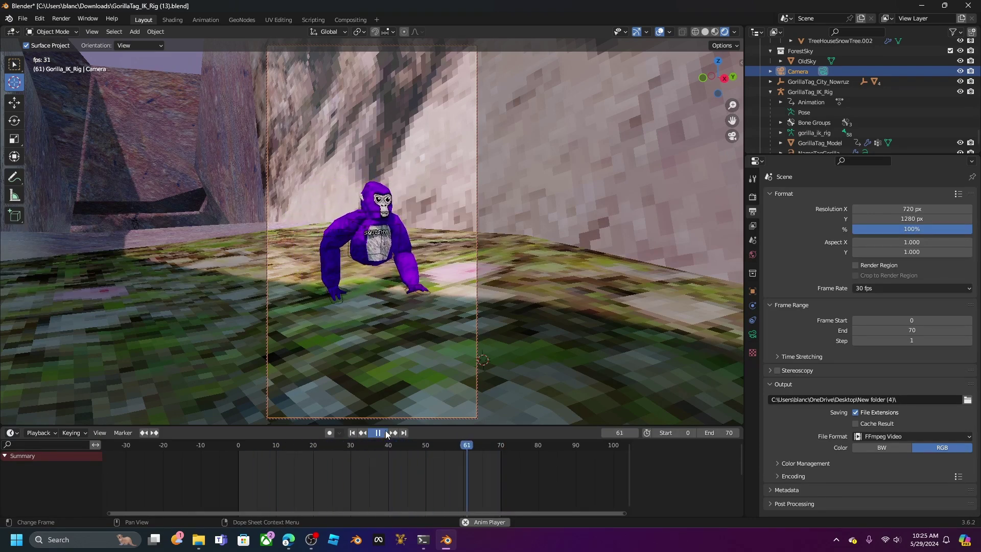
key(space)
Render the full animation as video and close the render window when it is done
click(54, 20)
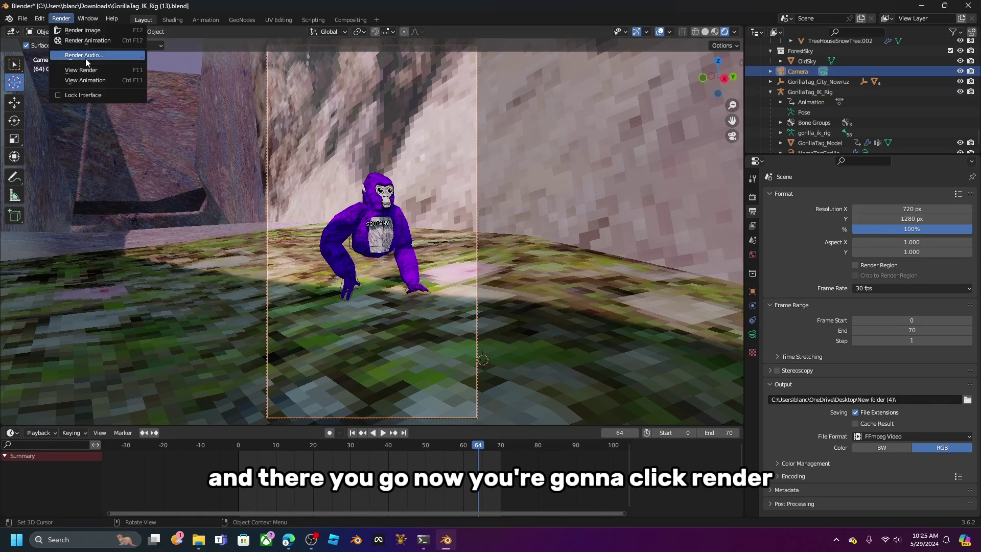
click(100, 42)
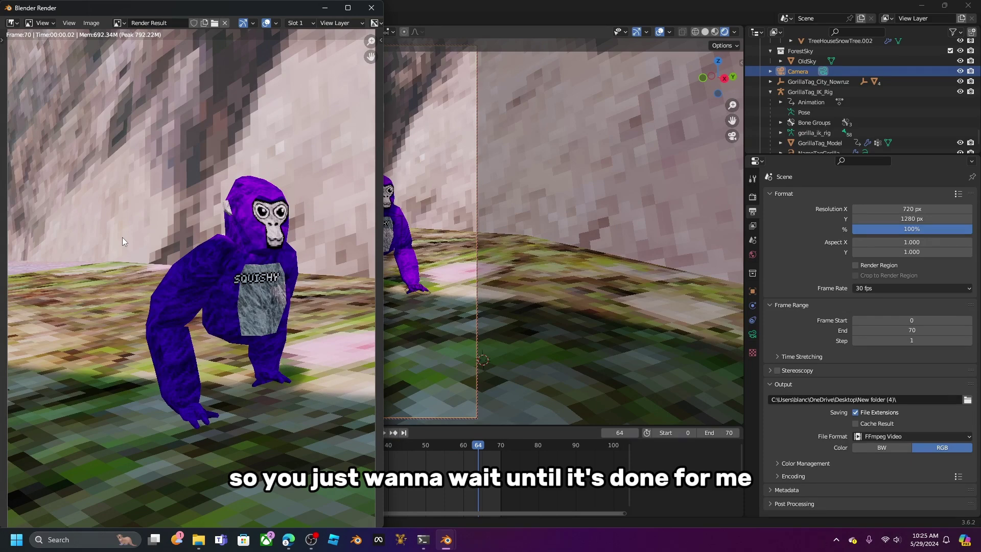
click(371, 7)
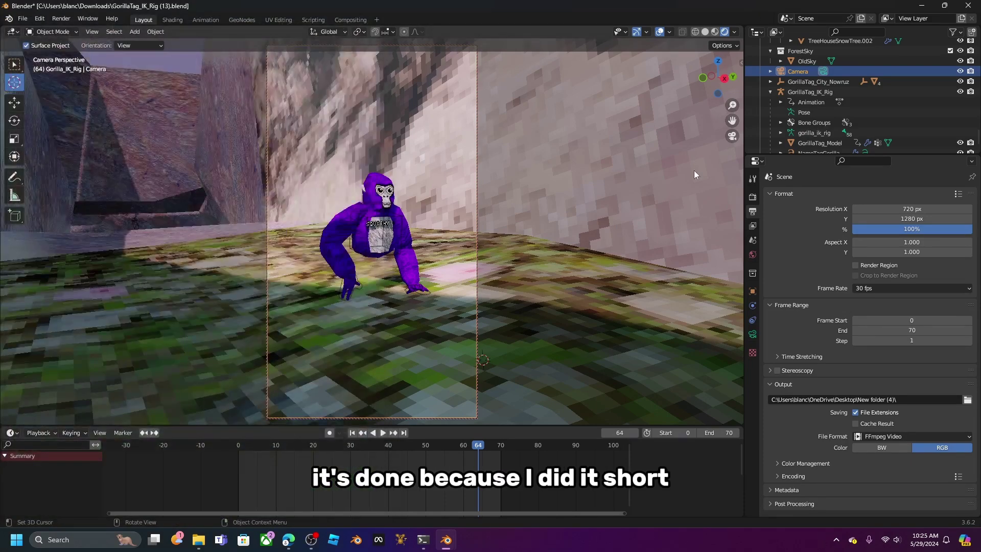